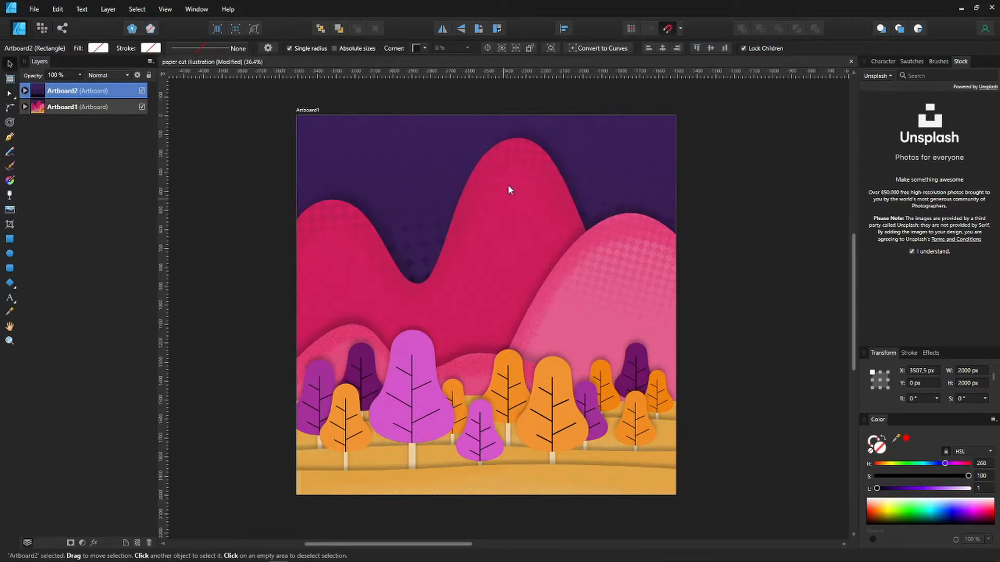
# Hide every layer in Artboard1 except the locked background rectangle and clear the selection
pyautogui.moveTo(324, 134); pyautogui.dragTo(323, 134)
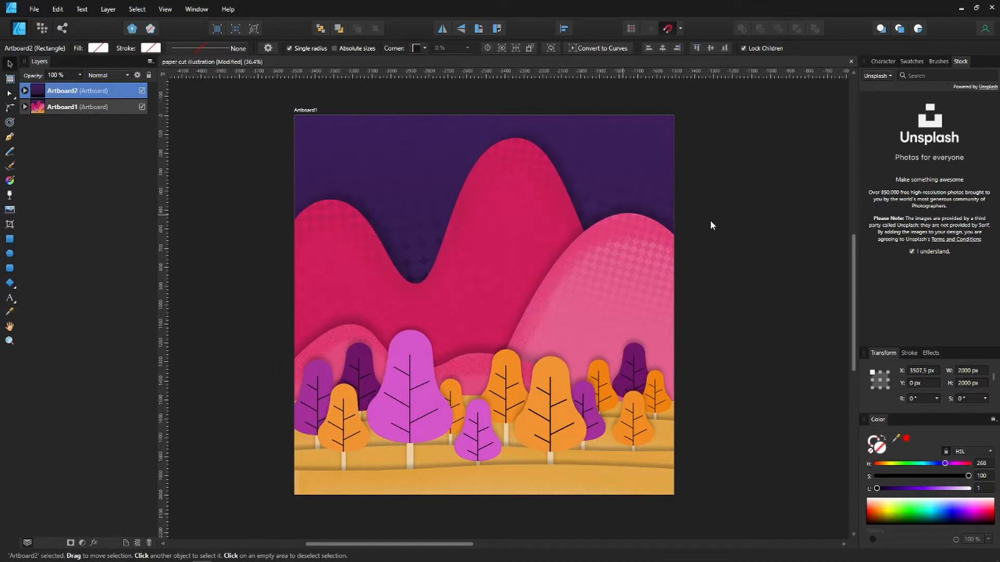
pyautogui.click(24, 108)
pyautogui.click(90, 128)
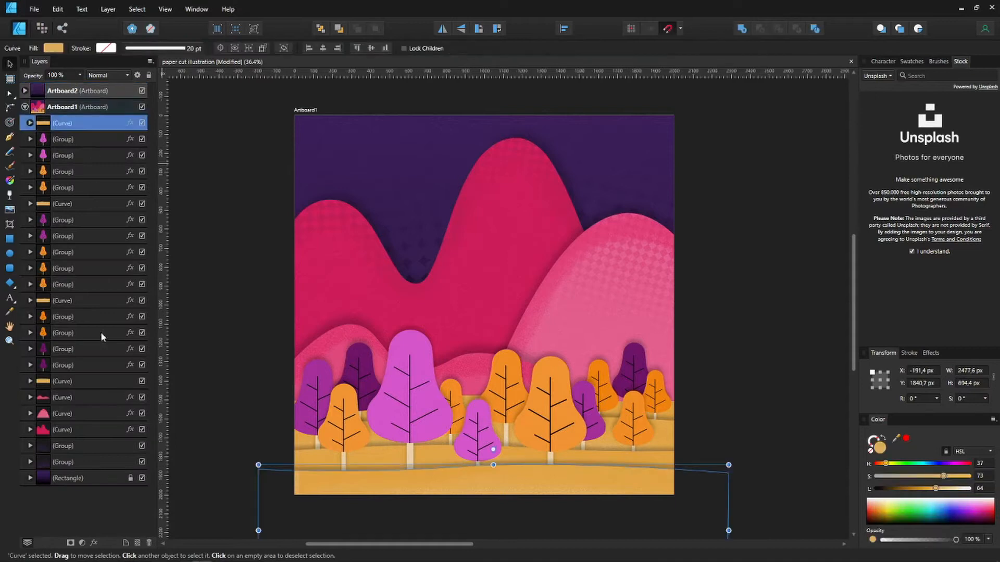
pyautogui.keyDown('shift'); pyautogui.click(80, 464); pyautogui.keyUp('shift')
pyautogui.click(142, 462)
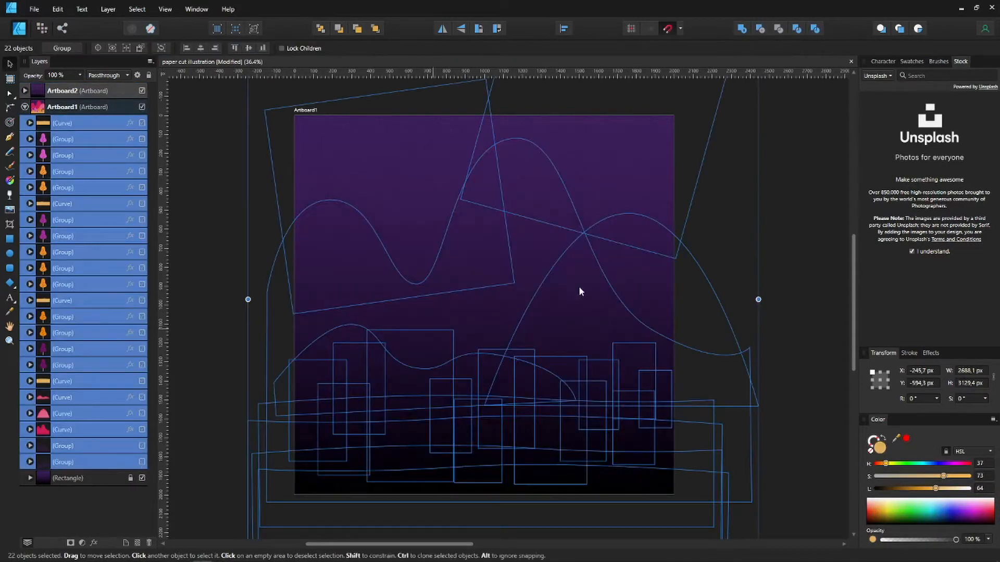
pyautogui.scroll(2, 503, 300)
pyautogui.scroll(-2, 503, 299)
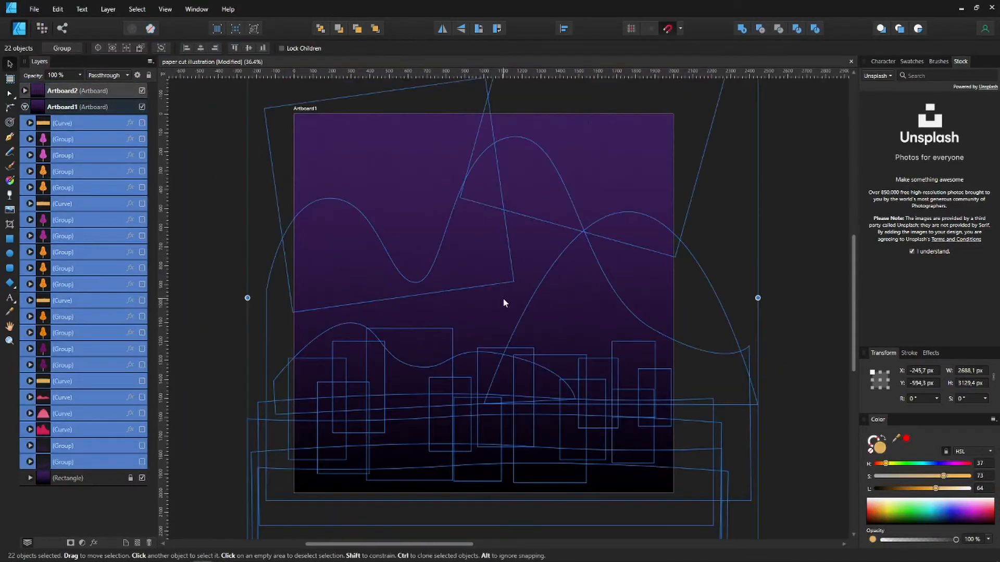
pyautogui.click(769, 222)
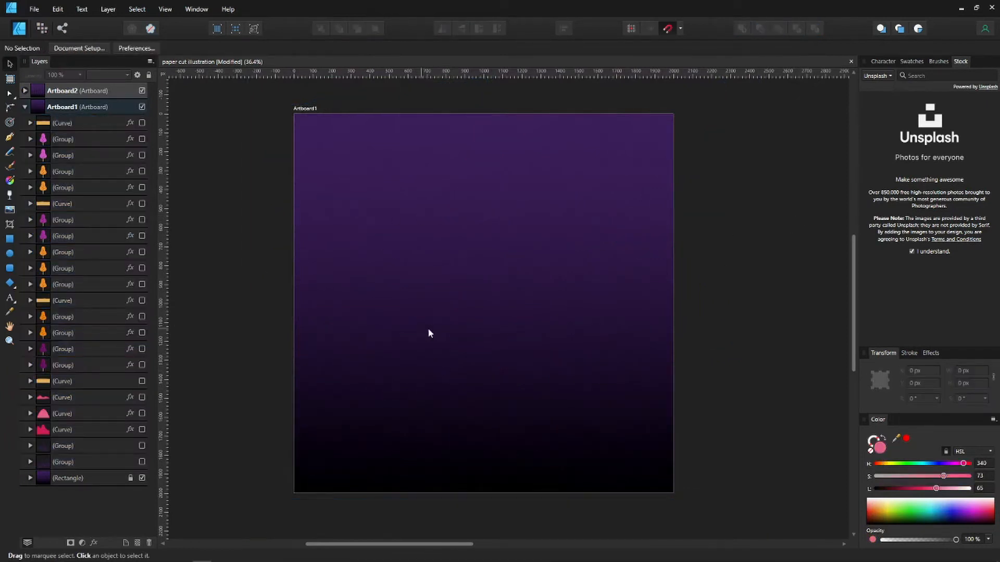
# Examine the background rectangle's opacity and noise settings
pyautogui.click(93, 476)
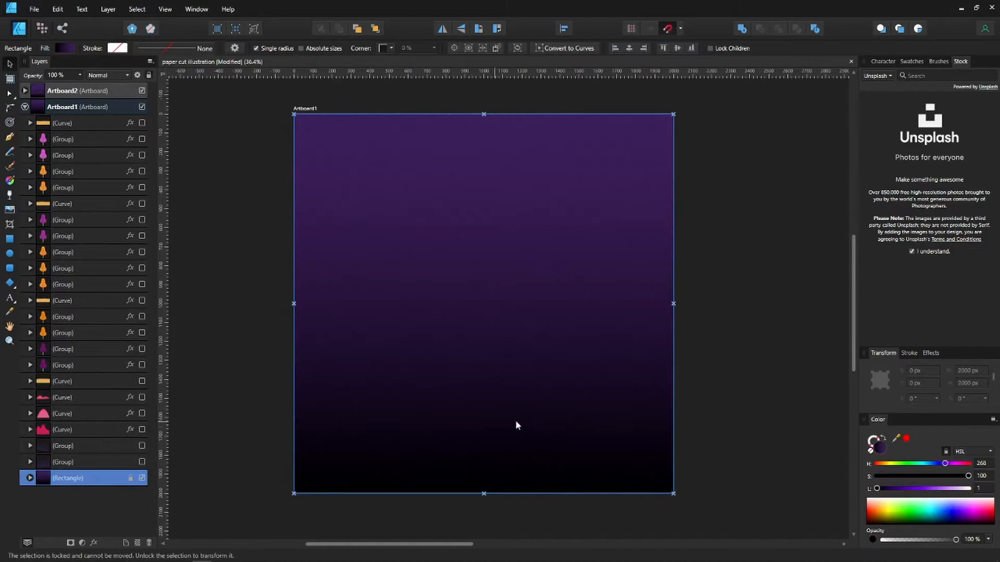
pyautogui.click(873, 540)
pyautogui.click(873, 540)
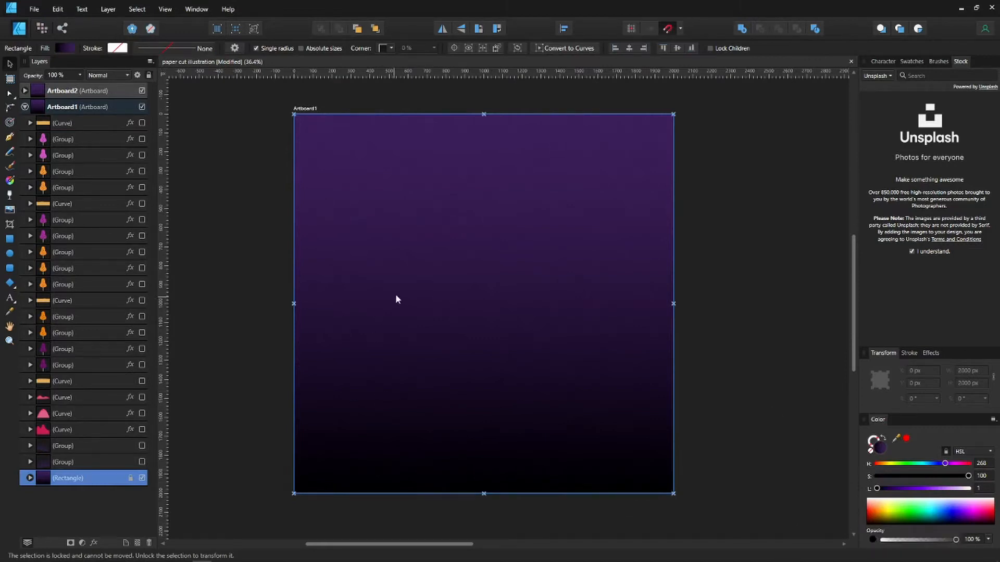
pyautogui.click(872, 540)
pyautogui.click(873, 540)
# Show the crimson mountain curve and hide its two diamonds groups and its nested pixel layer
pyautogui.click(60, 430)
pyautogui.click(143, 431)
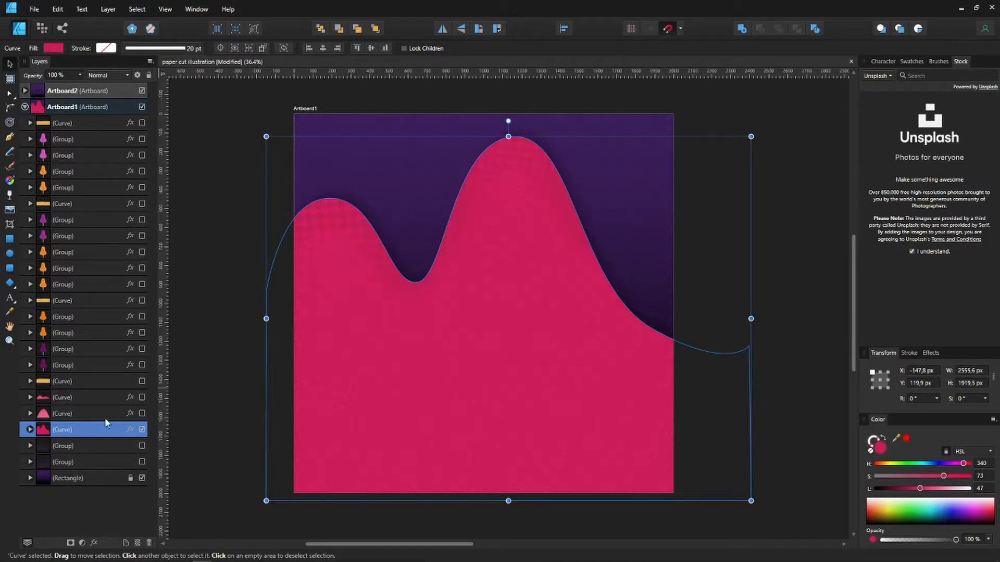
pyautogui.click(30, 430)
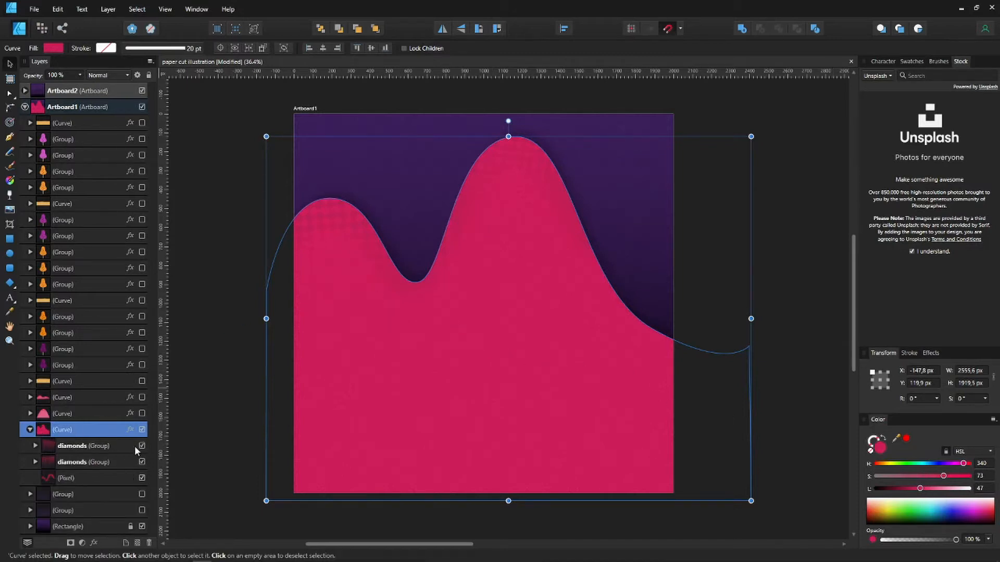
pyautogui.click(141, 447)
pyautogui.click(142, 462)
pyautogui.click(141, 478)
pyautogui.click(30, 430)
pyautogui.scroll(2, 494, 218)
pyautogui.scroll(-2, 494, 218)
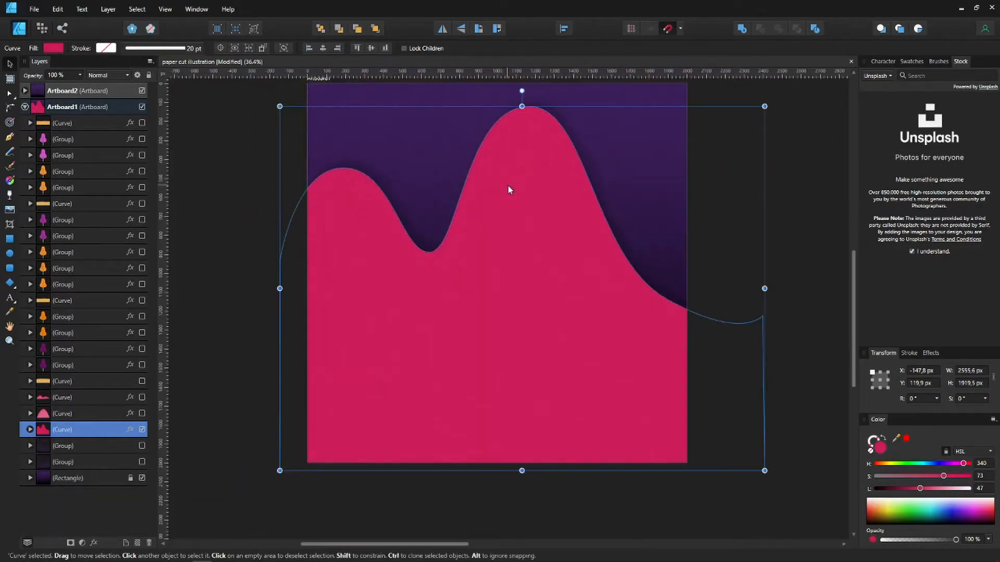
pyautogui.moveTo(563, 219); pyautogui.dragTo(542, 231)
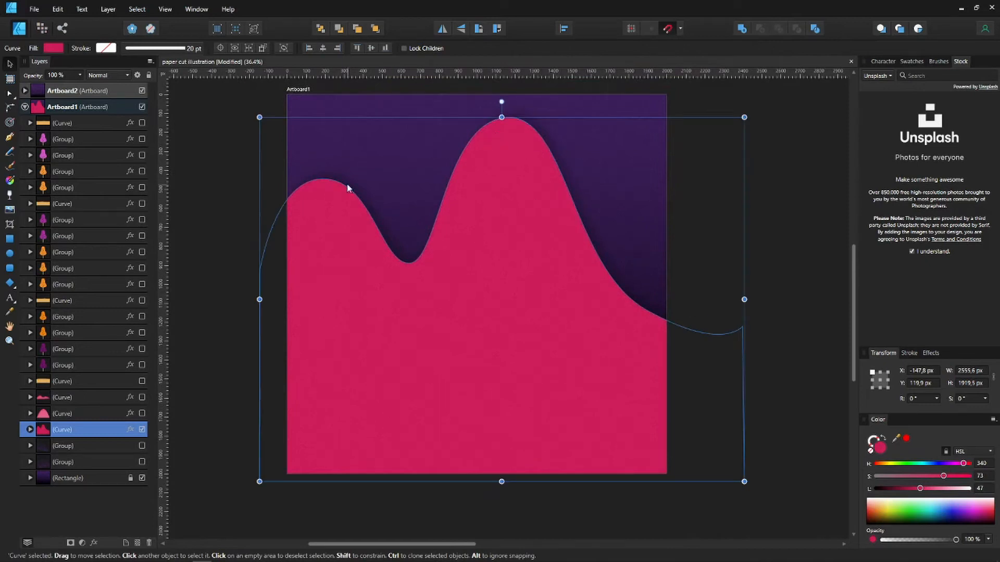
# Examine the crimson mountain's layer effects and its fill noise setting
pyautogui.click(932, 353)
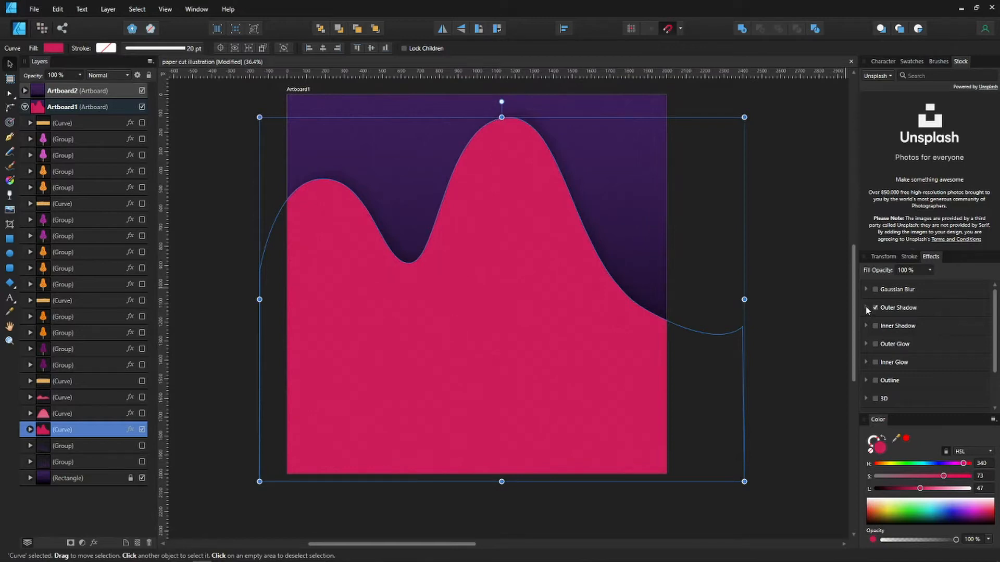
pyautogui.click(875, 541)
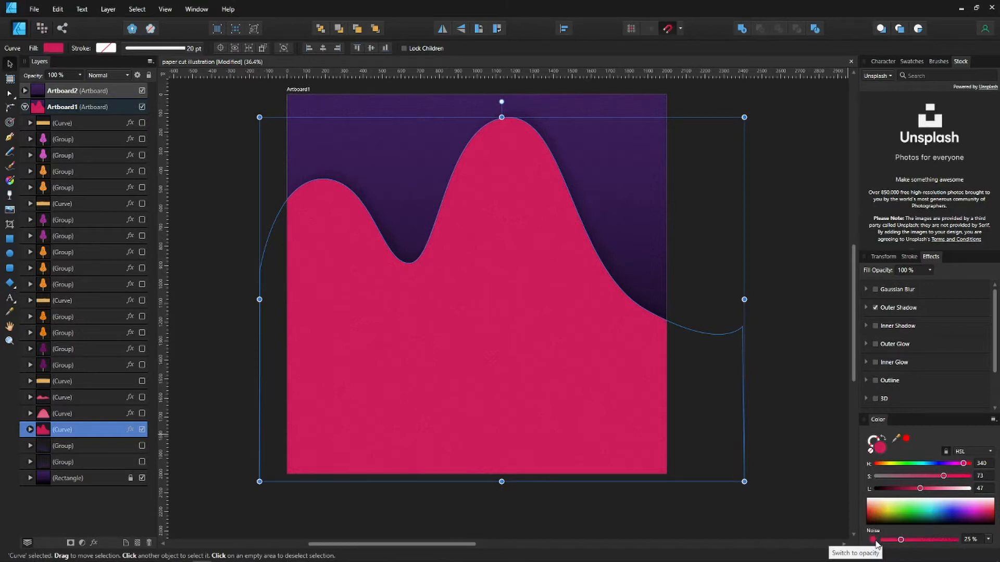
pyautogui.click(875, 542)
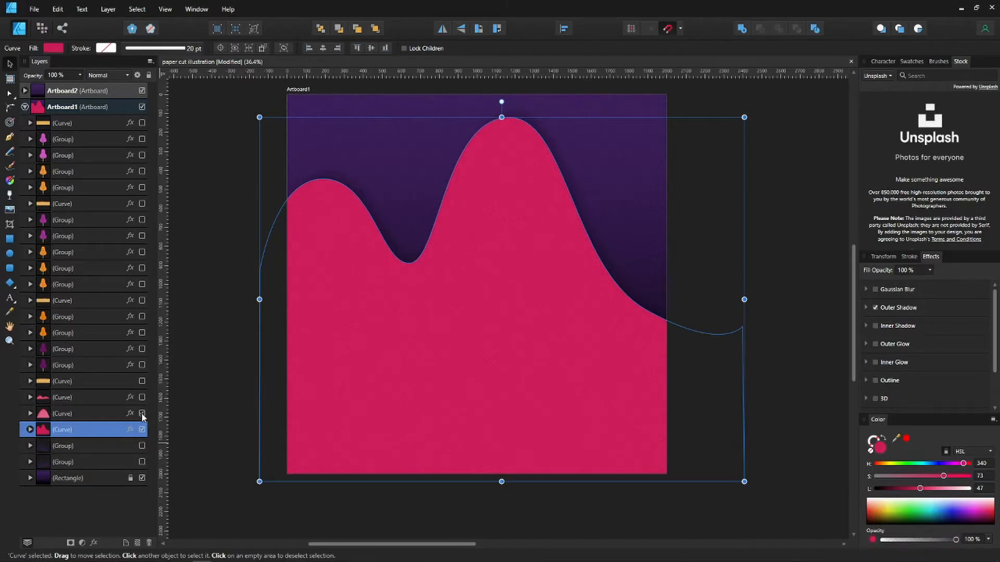
# Show the light pink hill curve and hide the group and pixel layer nested inside it
pyautogui.click(141, 414)
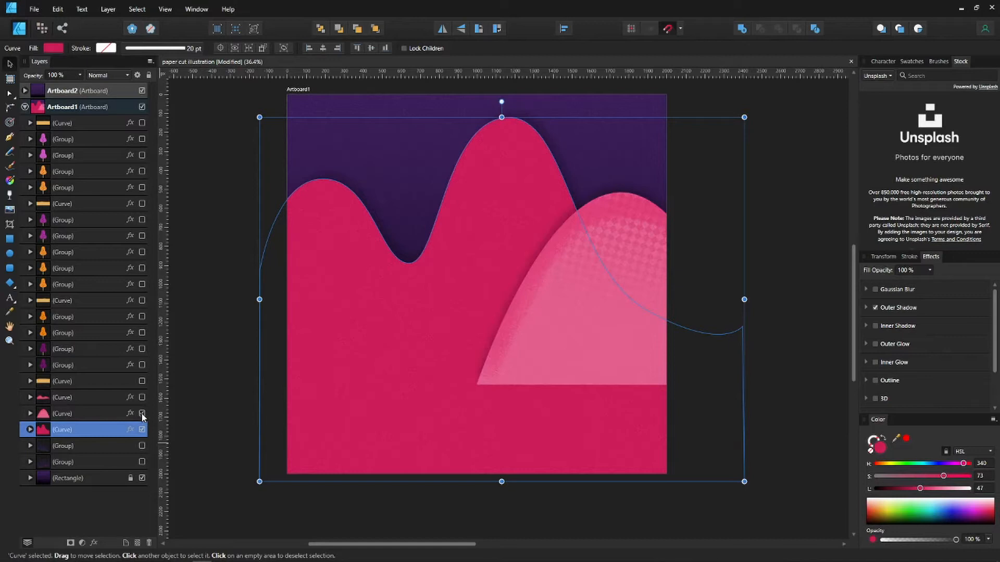
pyautogui.click(30, 414)
pyautogui.click(142, 446)
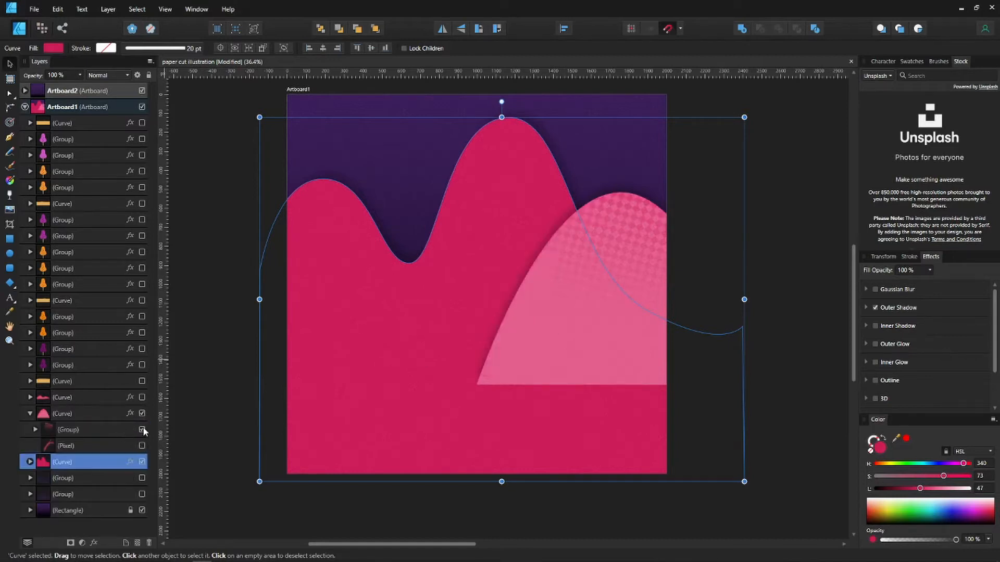
pyautogui.click(142, 430)
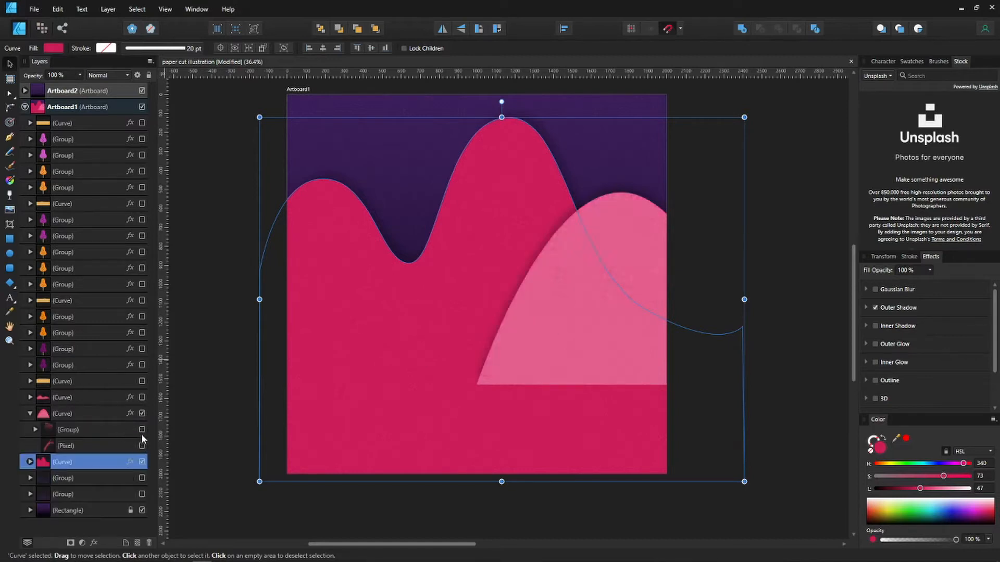
pyautogui.click(30, 414)
# Show the low pink hill in front and hide its nested pixel shading layer
pyautogui.click(30, 398)
pyautogui.click(106, 400)
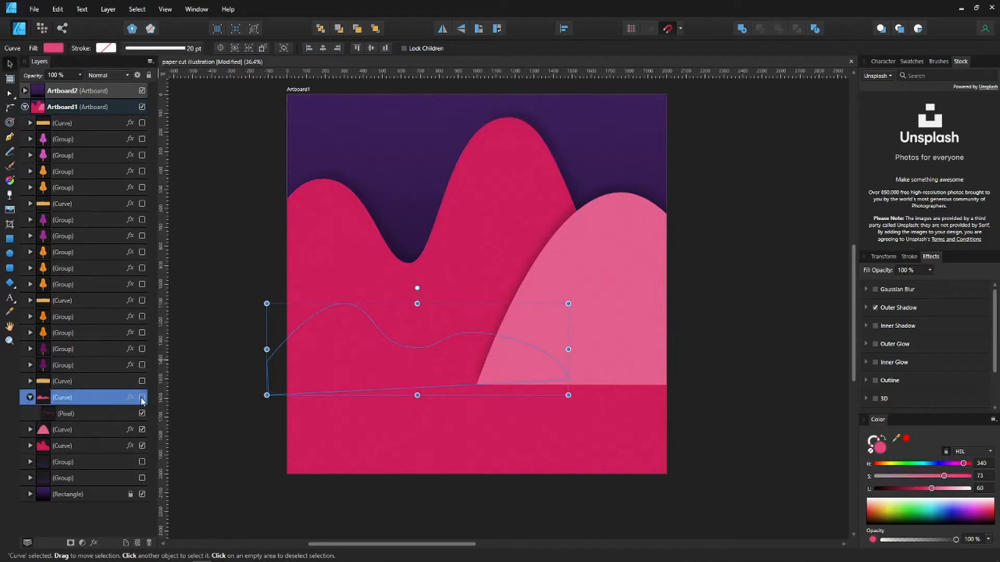
pyautogui.click(142, 399)
pyautogui.scroll(1, 355, 334)
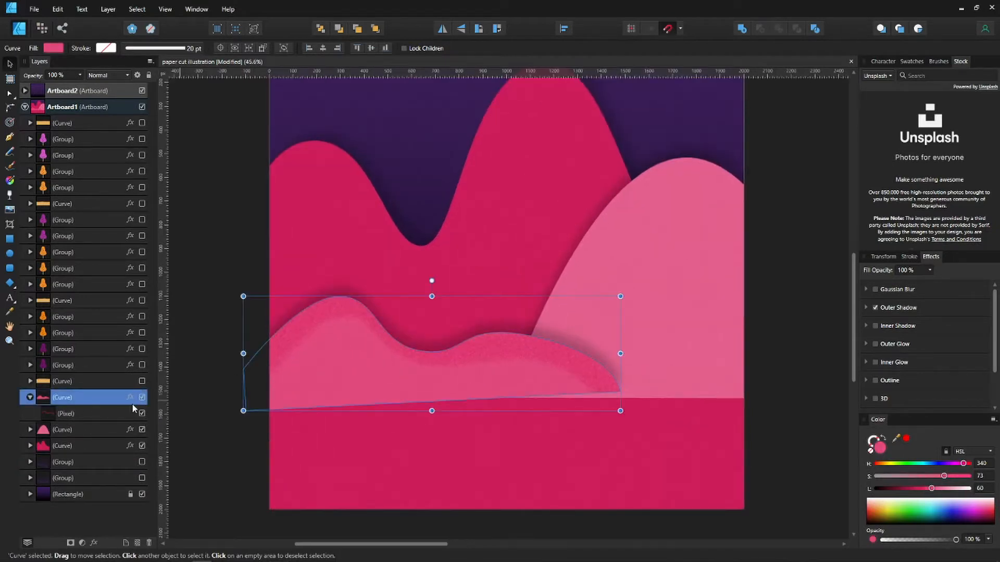
pyautogui.click(142, 413)
pyautogui.scroll(1, 504, 323)
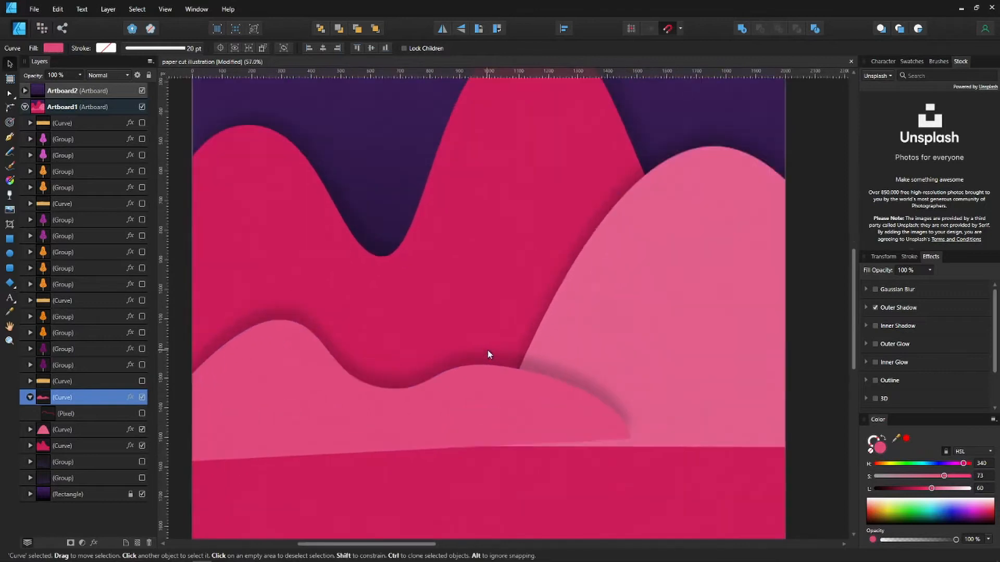
# Compare the fill colours of the crimson mountain, the light pink hill and the low front hill
pyautogui.click(518, 207)
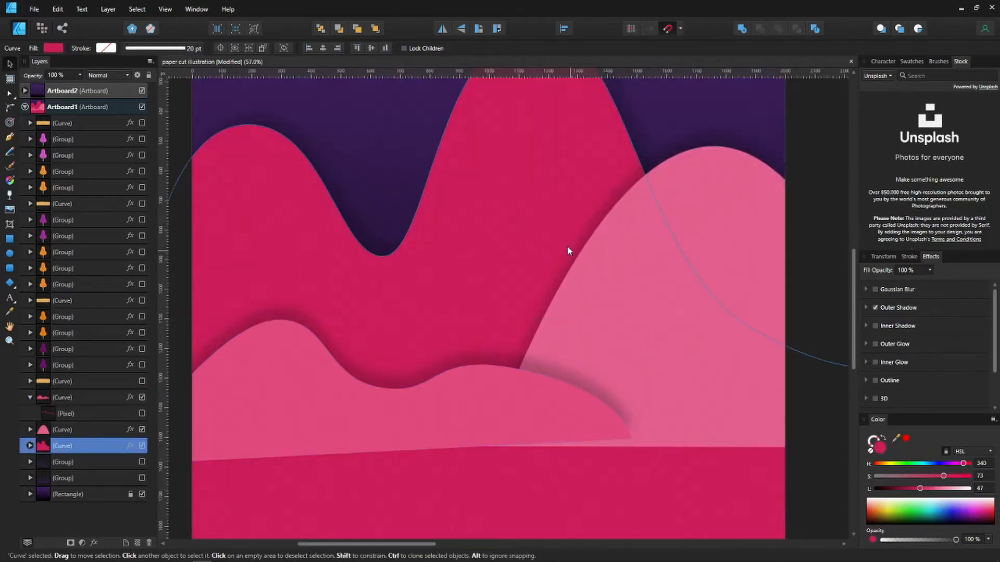
pyautogui.click(687, 271)
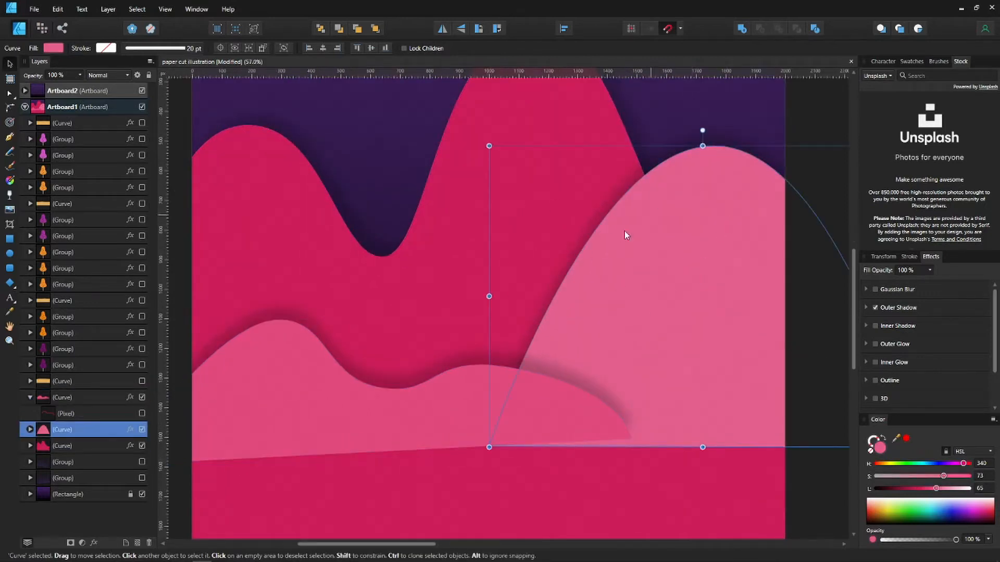
pyautogui.click(369, 435)
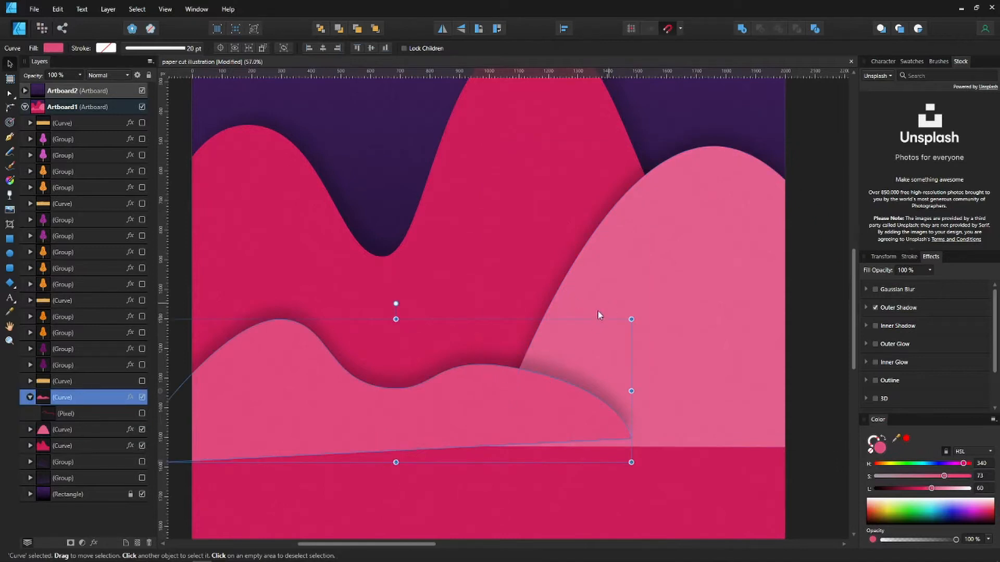
pyautogui.scroll(2, 539, 387)
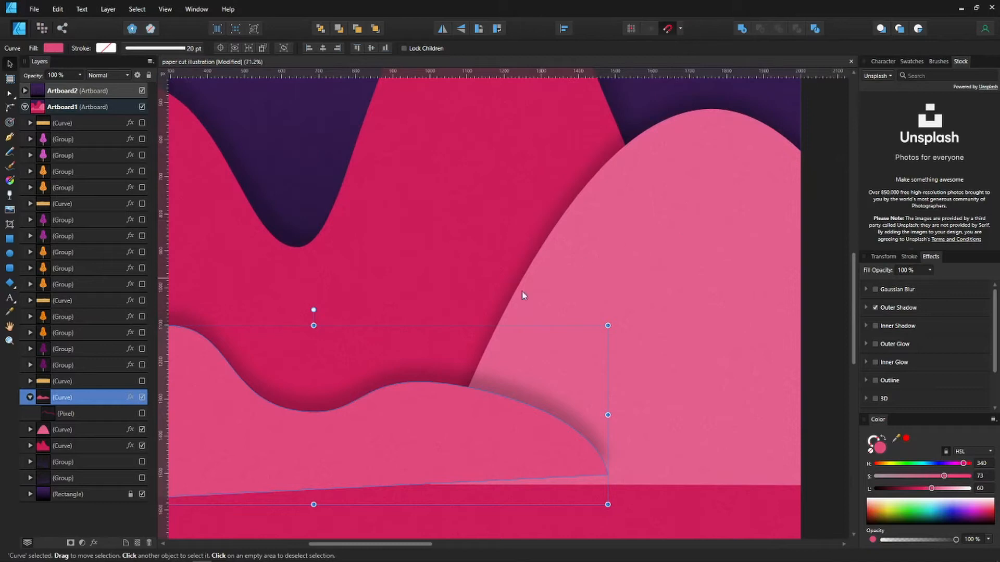
pyautogui.scroll(-4, 479, 323)
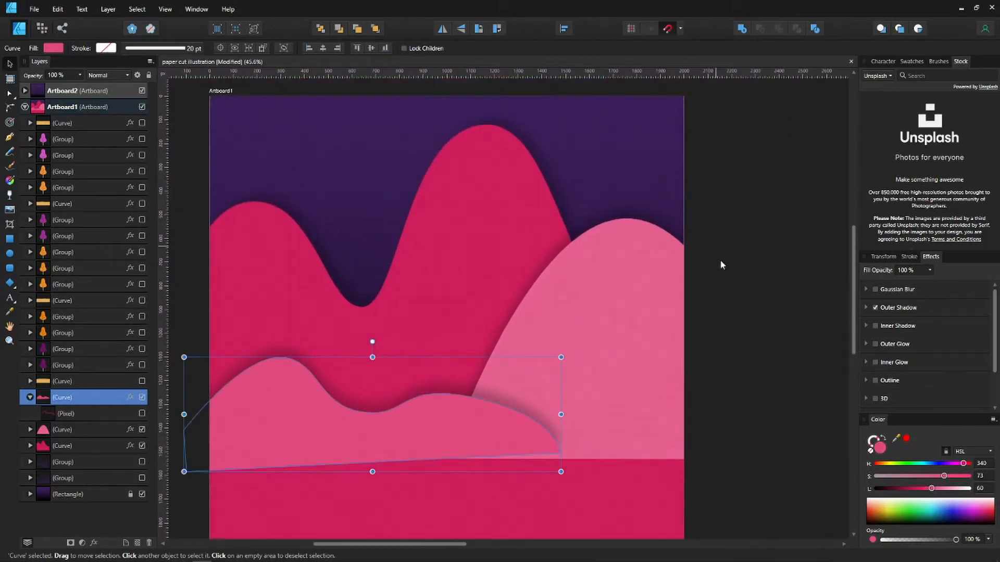
# Turn the low front hill's pixel shading layer back on and inspect its grainy texture up close
pyautogui.click(142, 414)
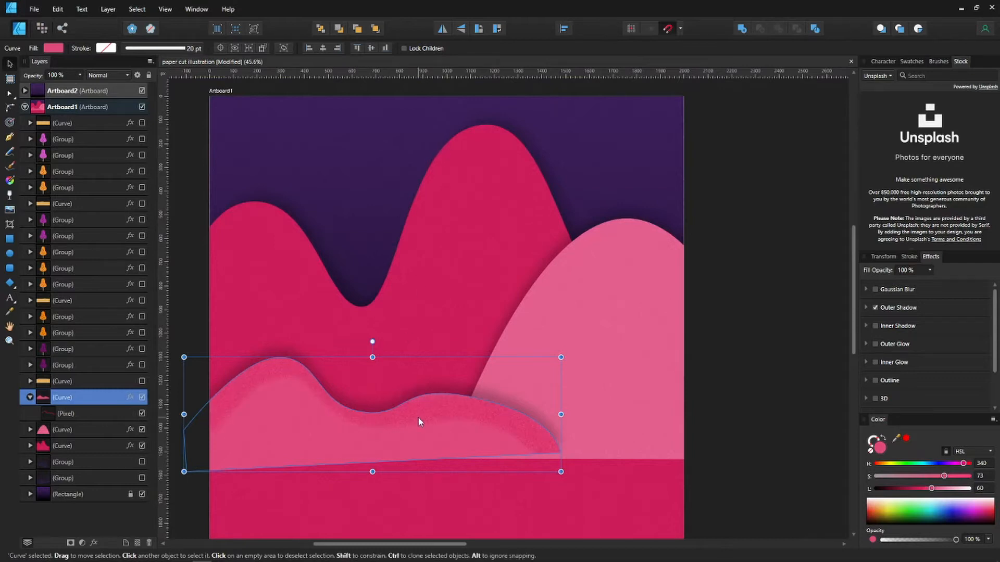
pyautogui.scroll(3, 418, 417)
pyautogui.scroll(3, 466, 395)
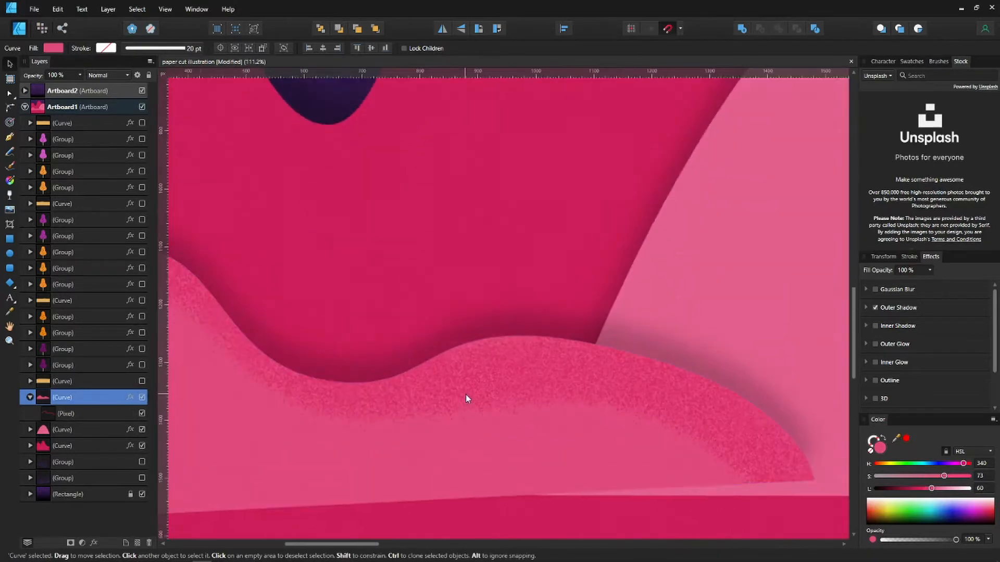
pyautogui.scroll(1, 466, 395)
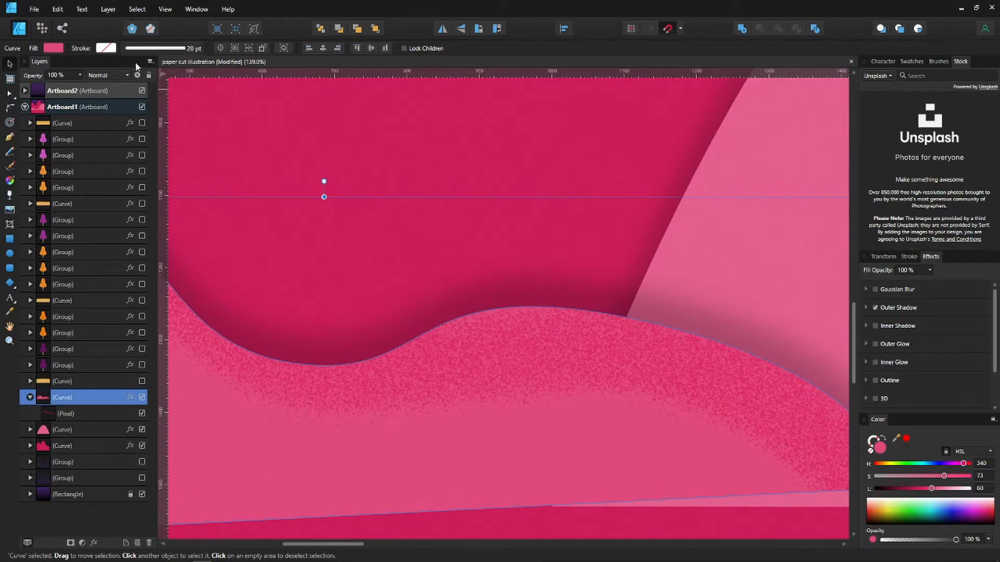
# In the Pixel Persona, view the Sprays and Spatters brushes and sample a pink with the colour picker, returning to the Designer Persona
pyautogui.click(44, 32)
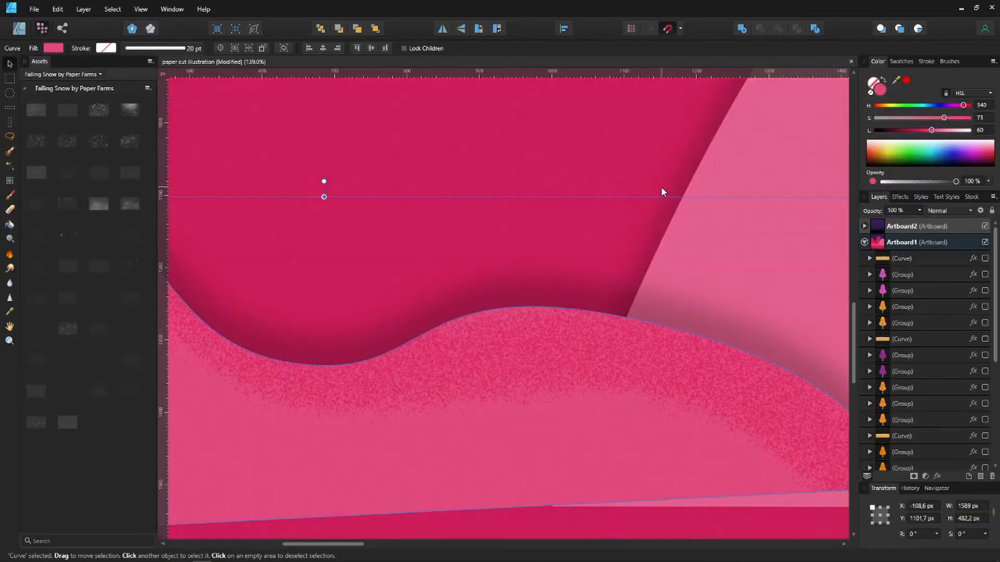
pyautogui.click(945, 63)
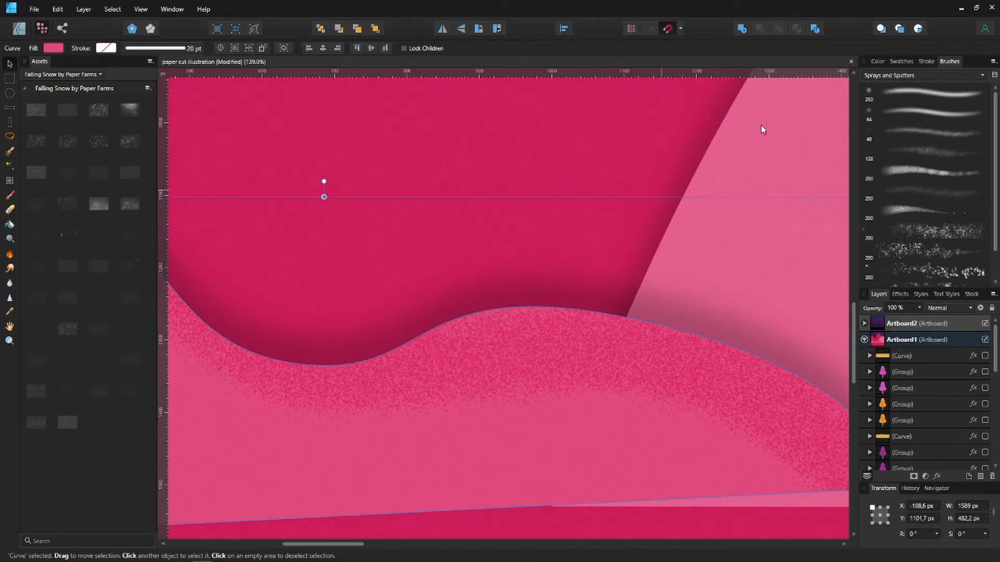
pyautogui.click(878, 61)
pyautogui.moveTo(896, 80)
pyautogui.mouseDown()
pyautogui.moveTo(770, 168)
pyautogui.moveTo(512, 433)
pyautogui.moveTo(491, 435)
pyautogui.moveTo(454, 466)
pyautogui.moveTo(504, 447)
pyautogui.moveTo(879, 73)
pyautogui.moveTo(905, 97)
pyautogui.mouseUp()
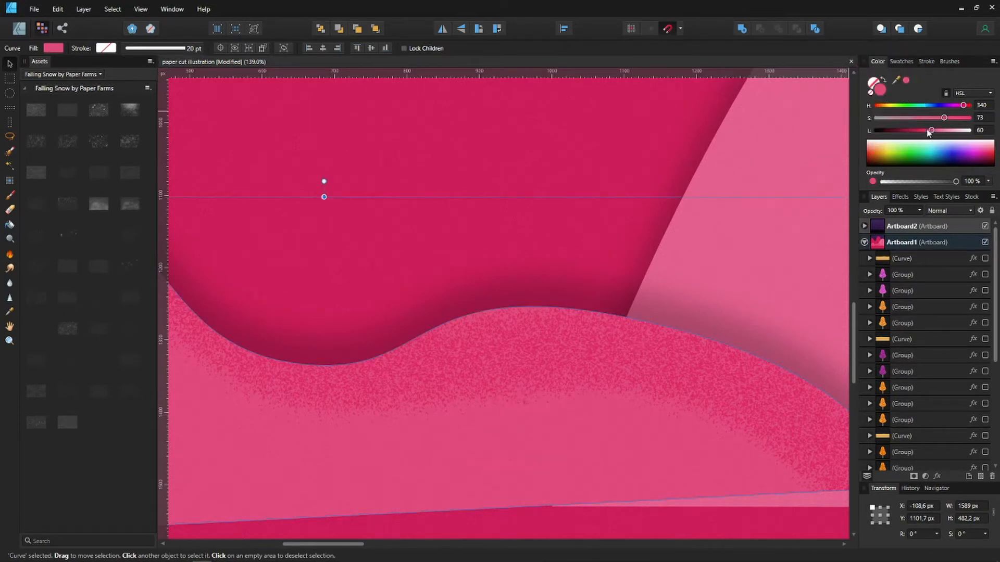
pyautogui.click(19, 28)
# Turn on the pixel shading layers nested in the crimson mountain and the light pink hill
pyautogui.scroll(-5, 442, 254)
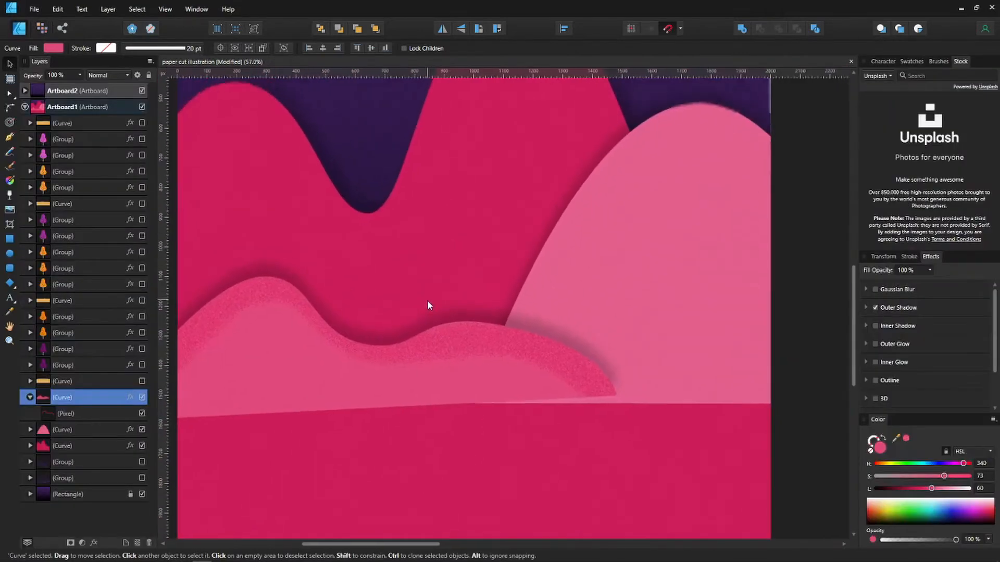
pyautogui.moveTo(427, 300); pyautogui.dragTo(426, 303)
pyautogui.click(381, 259)
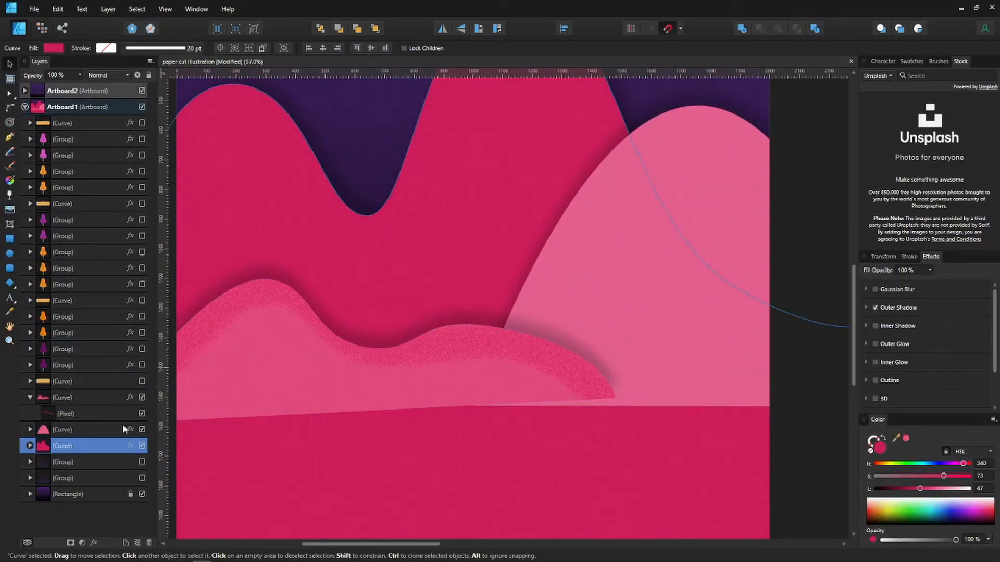
pyautogui.click(30, 446)
pyautogui.click(141, 494)
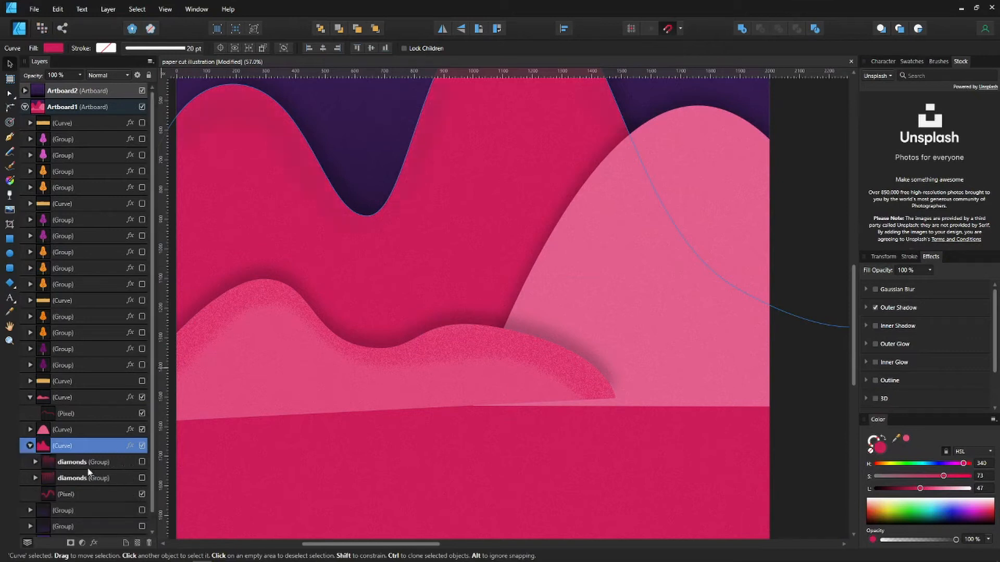
pyautogui.click(30, 429)
pyautogui.click(142, 462)
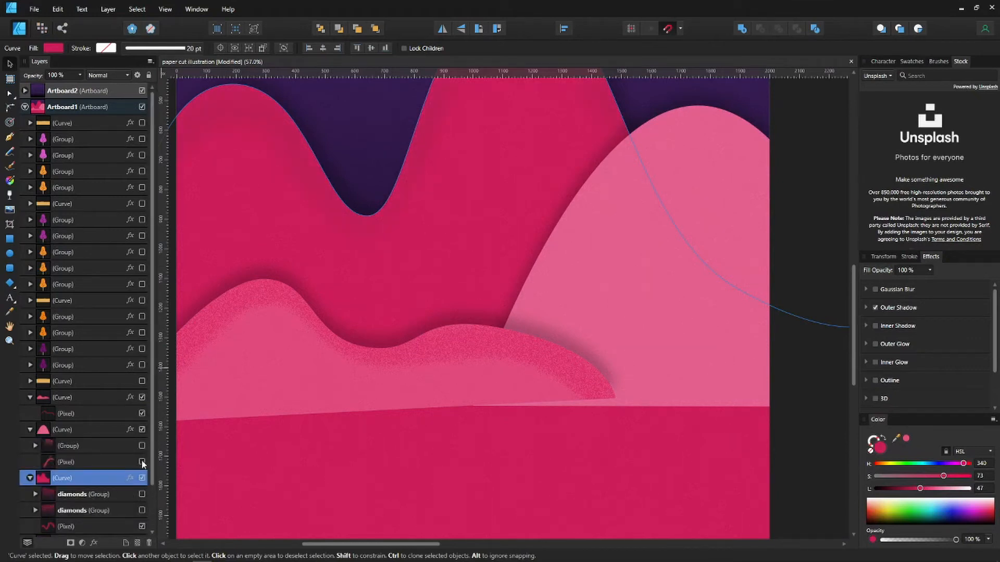
# Select the rearmost golden ground layer and make it visible in front of the pink hills
pyautogui.scroll(-3, 530, 242)
pyautogui.moveTo(530, 242); pyautogui.dragTo(556, 329)
pyautogui.scroll(1, 556, 332)
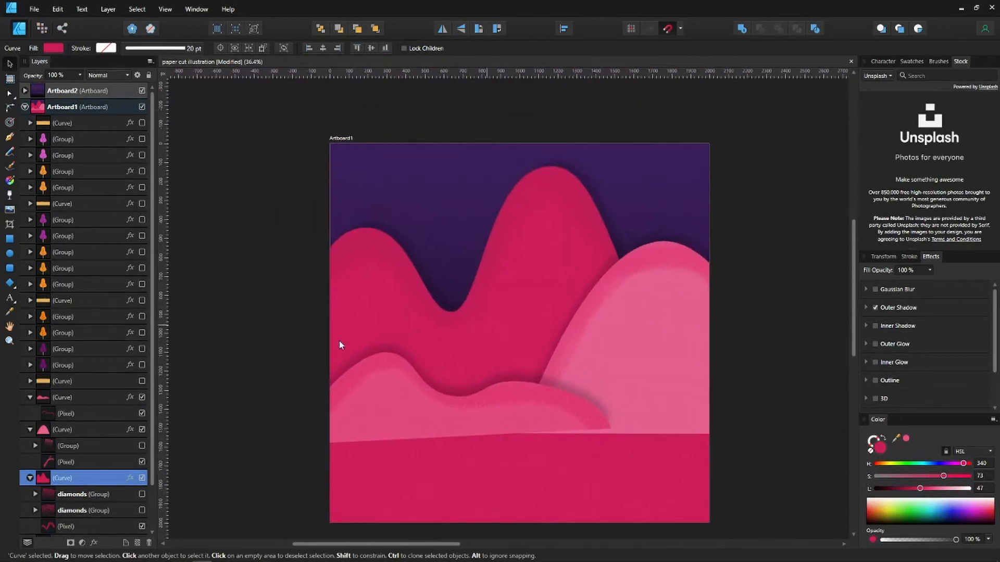
pyautogui.click(112, 381)
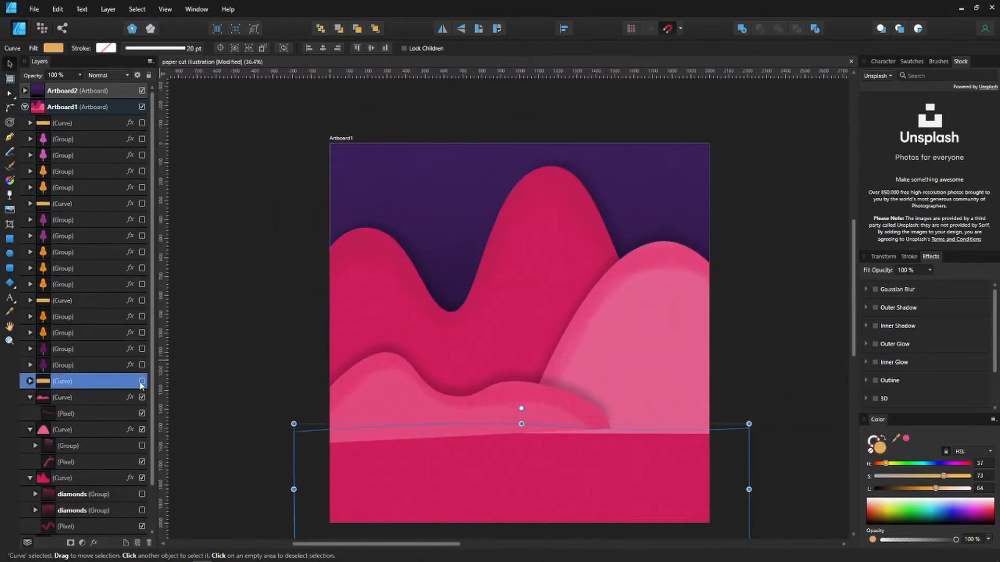
pyautogui.click(141, 381)
pyautogui.scroll(1, 533, 409)
pyautogui.moveTo(533, 408); pyautogui.dragTo(528, 329)
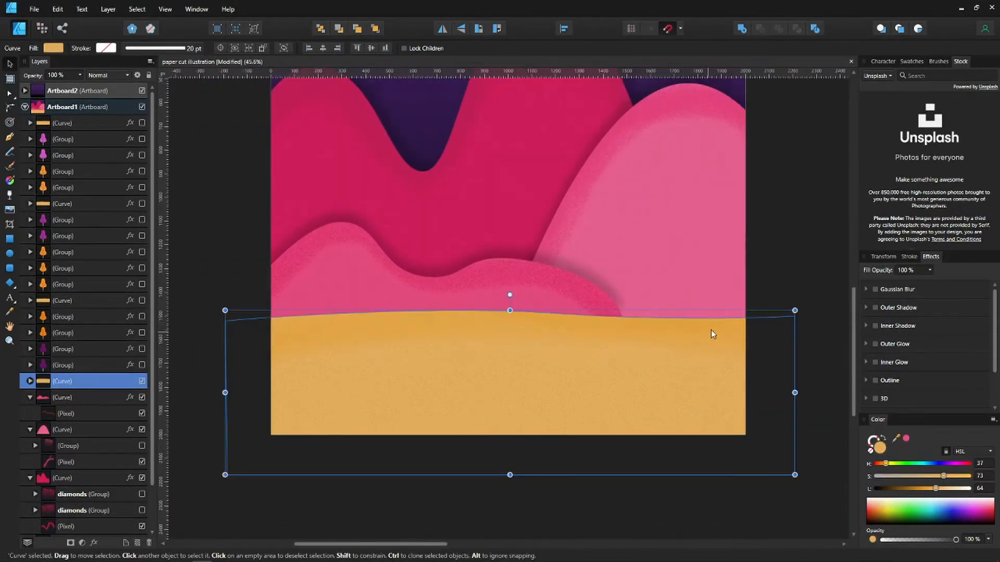
pyautogui.scroll(1, 420, 350)
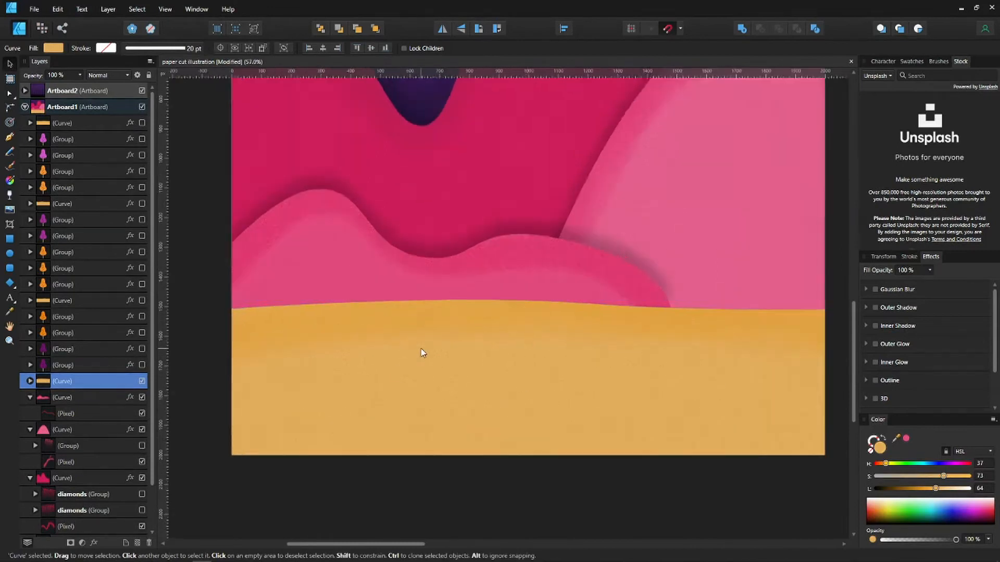
pyautogui.moveTo(420, 350); pyautogui.dragTo(364, 331)
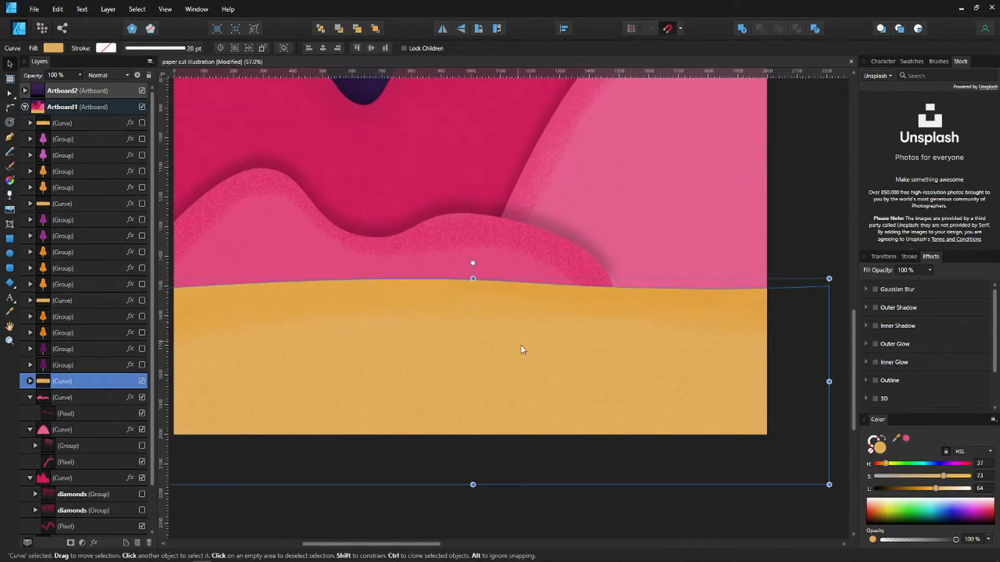
# Switch the colour slider from opacity to noise and examine the grain on the rearmost golden ground shape
pyautogui.click(872, 540)
pyautogui.scroll(1, 322, 294)
pyautogui.moveTo(322, 293)
pyautogui.mouseDown()
pyautogui.moveTo(395, 284)
pyautogui.moveTo(308, 299)
pyautogui.mouseUp()
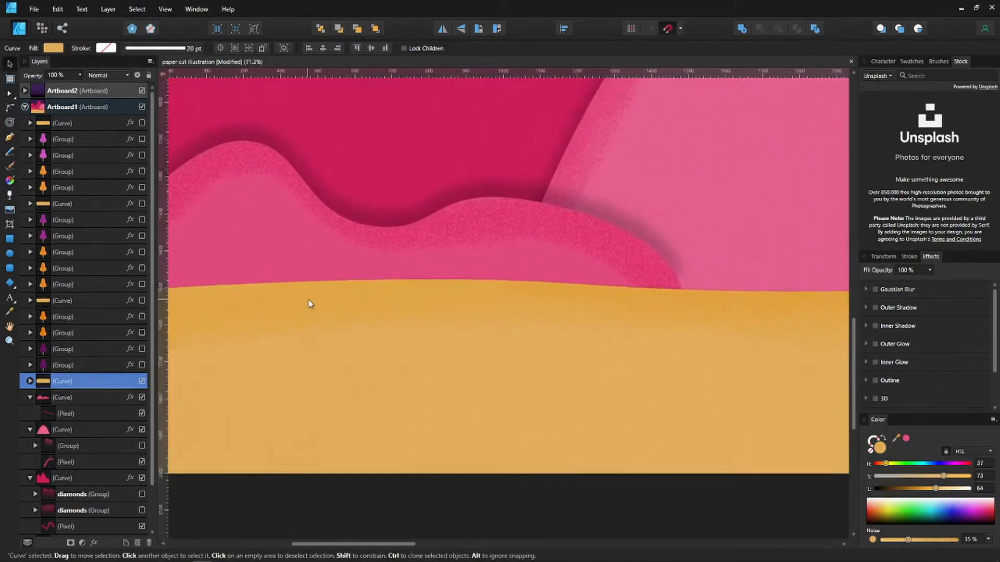
pyautogui.scroll(-1, 308, 299)
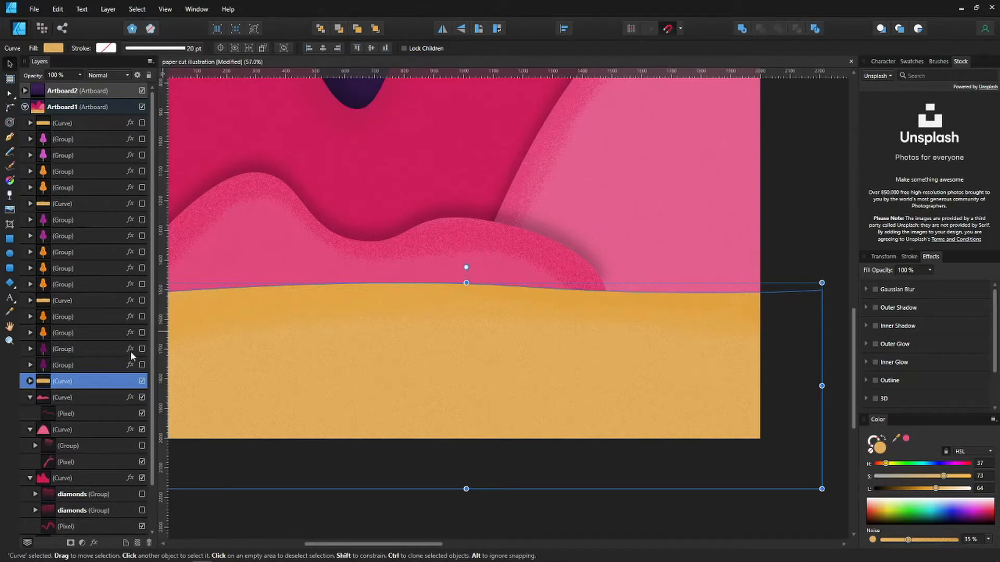
pyautogui.scroll(-2, 252, 331)
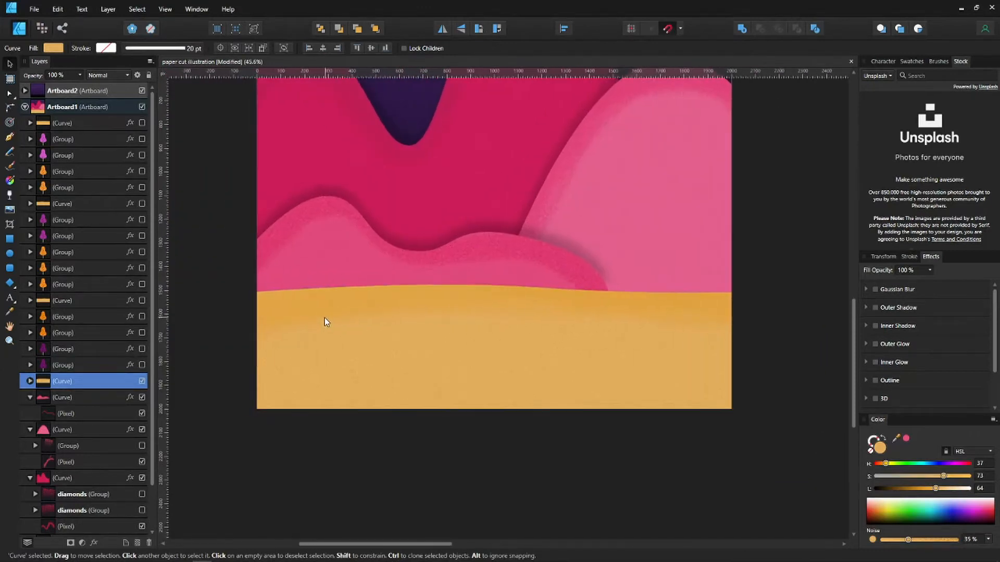
# Turn on the three remaining golden ground layers so all four strips overlap with shadows
pyautogui.click(141, 301)
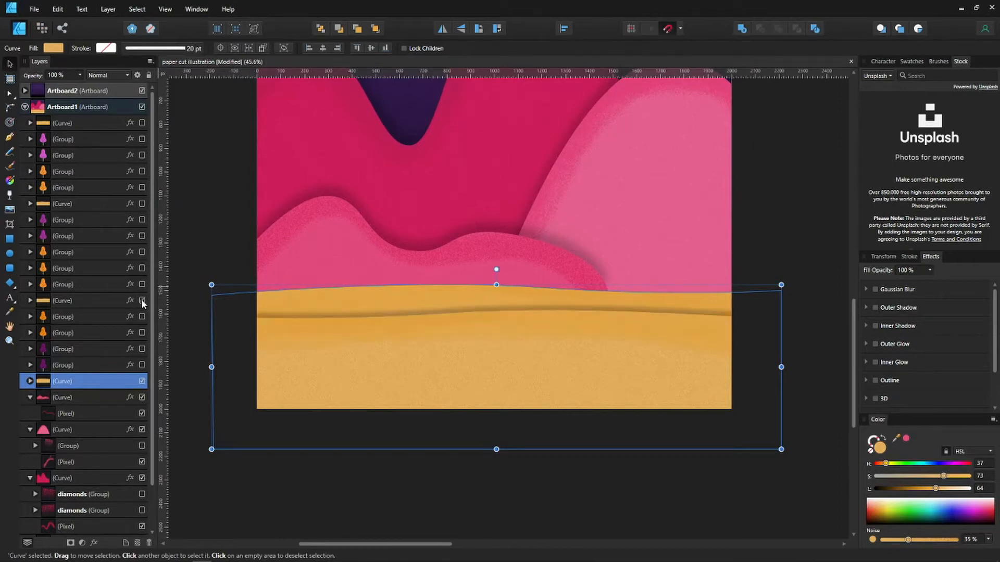
pyautogui.scroll(1, 395, 325)
pyautogui.scroll(1, 395, 323)
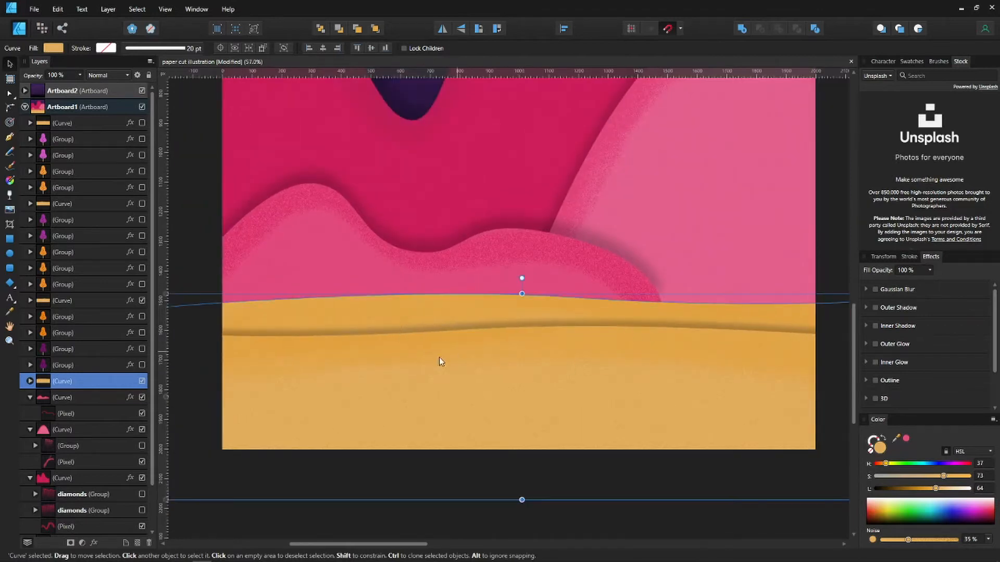
pyautogui.click(408, 368)
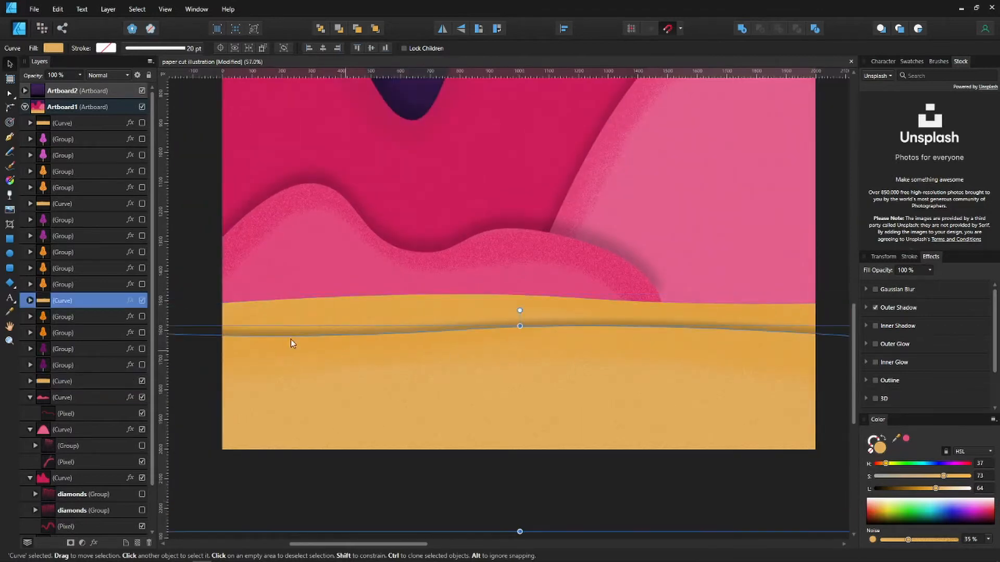
pyautogui.click(142, 204)
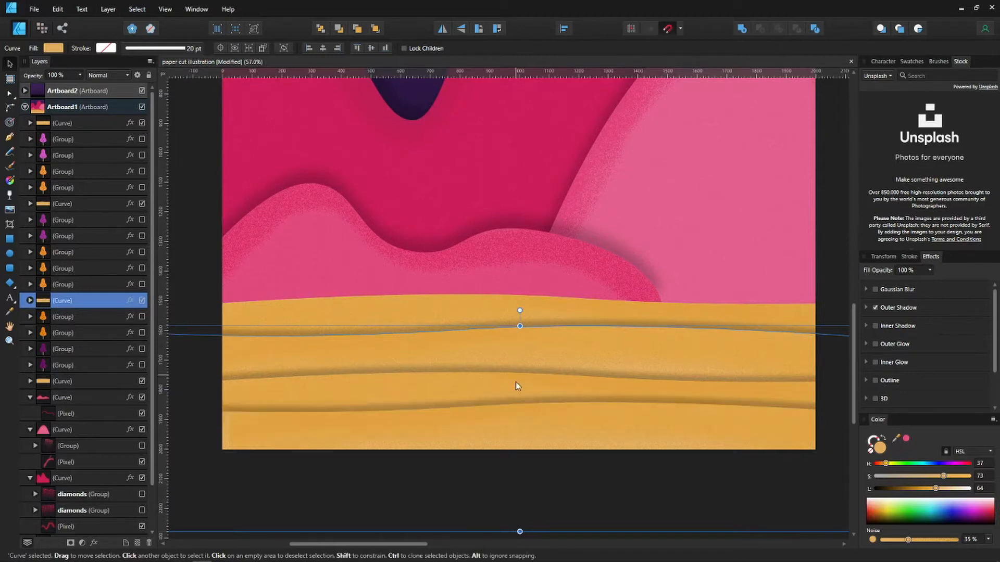
pyautogui.scroll(-1, 513, 384)
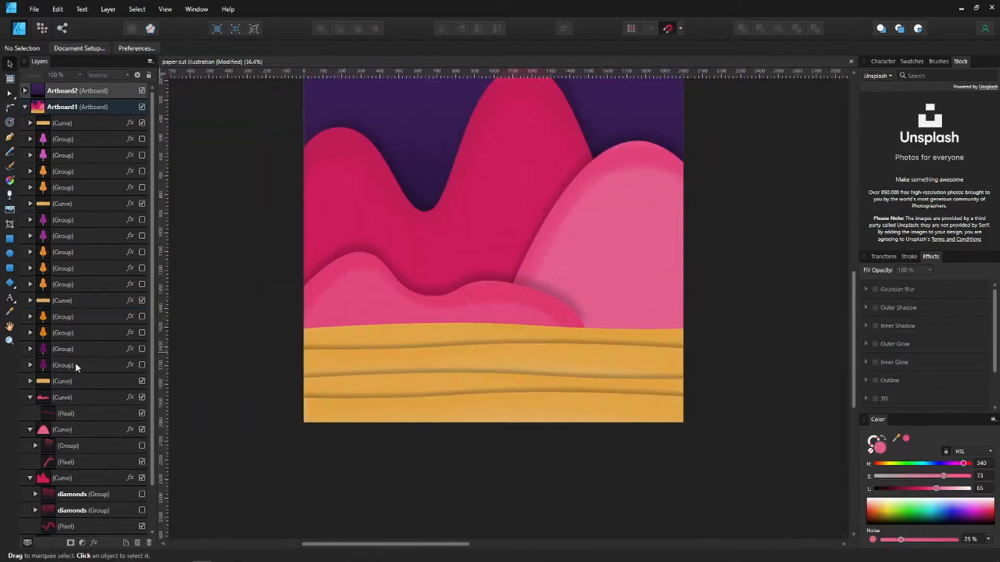
# Select the four tree groups between the two rearmost ground strips, make them visible and look over the trees up close
pyautogui.click(75, 366)
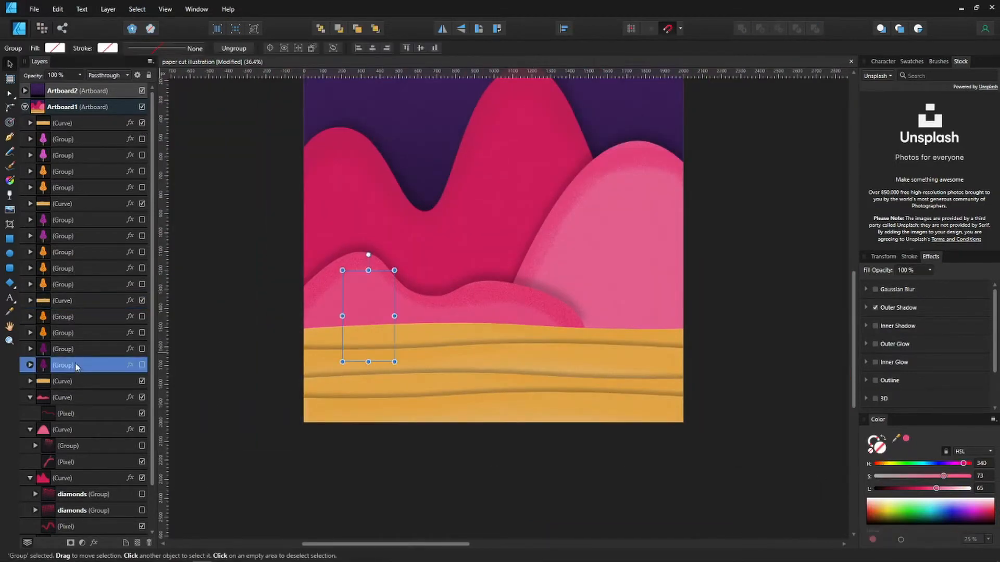
pyautogui.keyDown('shift'); pyautogui.click(93, 316); pyautogui.keyUp('shift')
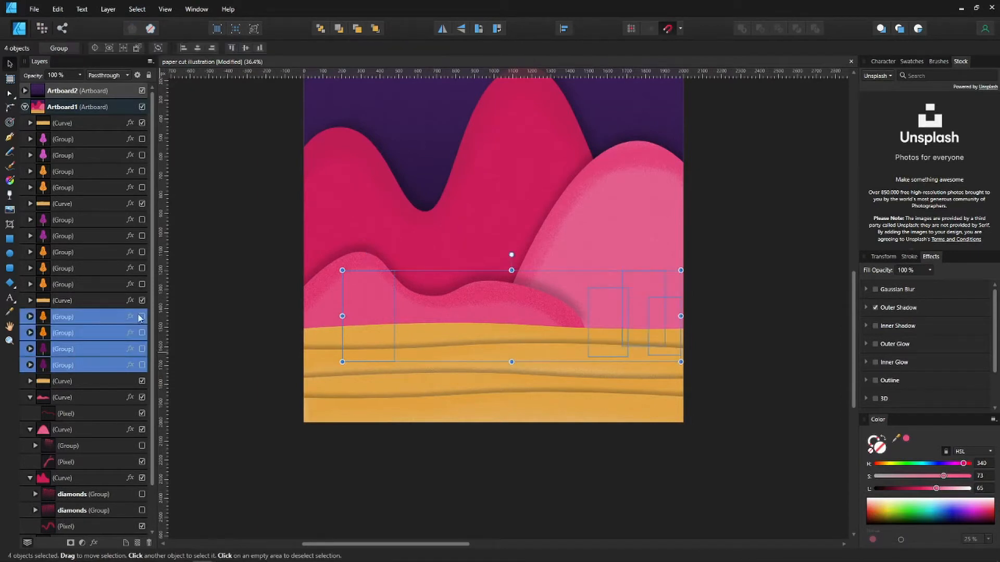
pyautogui.click(141, 316)
pyautogui.scroll(2, 384, 348)
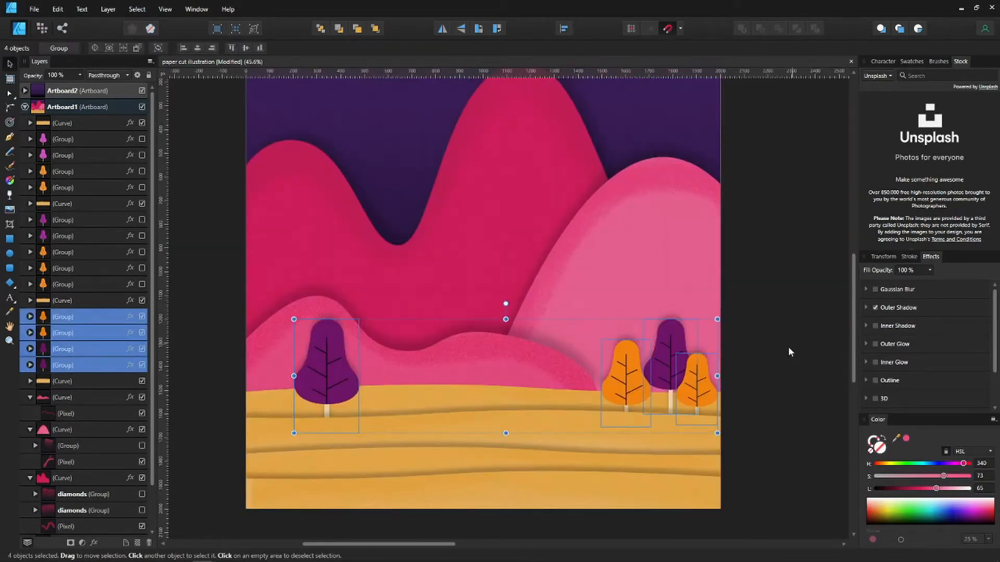
pyautogui.scroll(3, 339, 410)
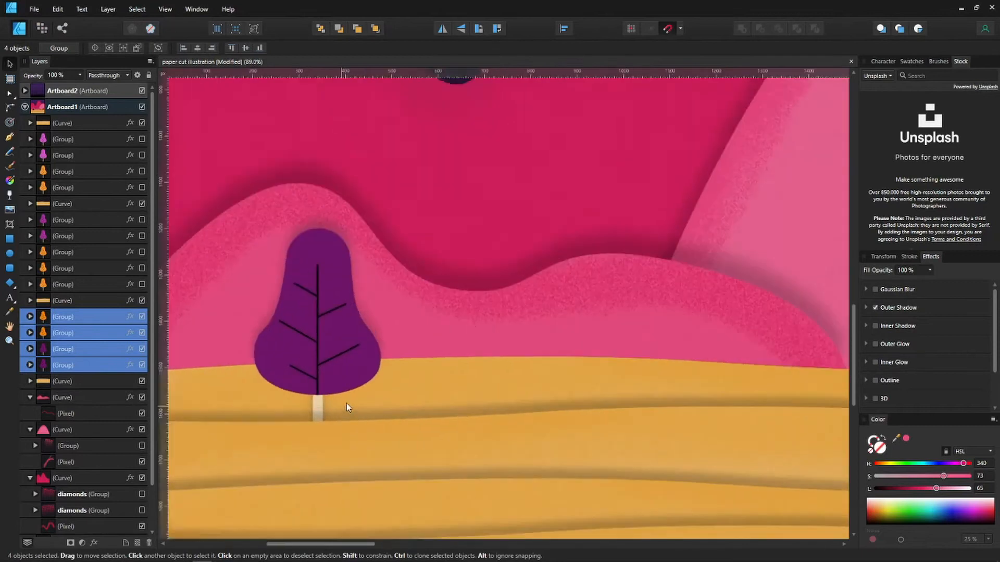
pyautogui.scroll(-4, 346, 403)
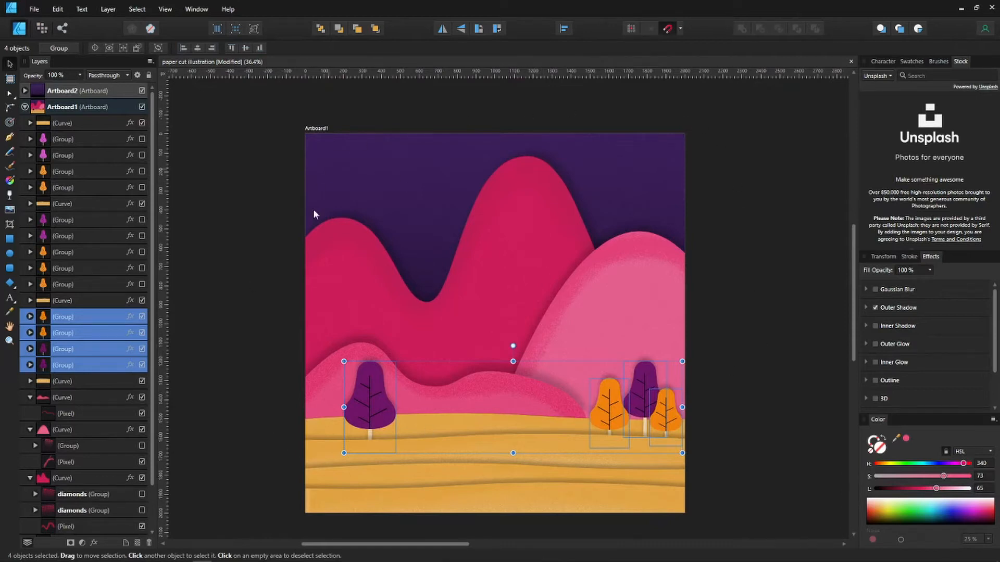
pyautogui.scroll(3, 354, 392)
pyautogui.scroll(-3, 368, 340)
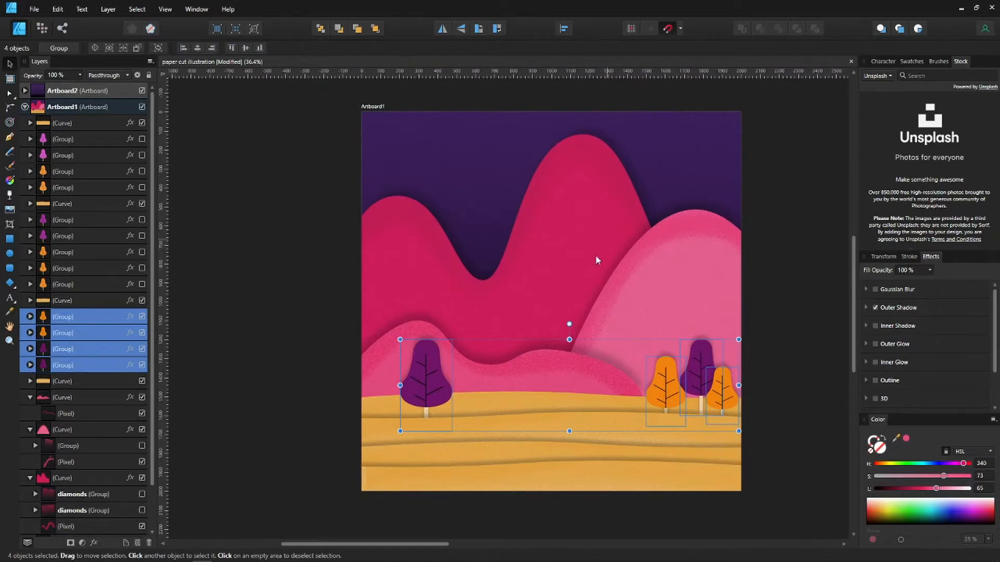
# Hide the second ground strip to examine the dark purple tree's full trunk behind it, and turn the strip back on
pyautogui.scroll(2, 423, 385)
pyautogui.click(323, 455)
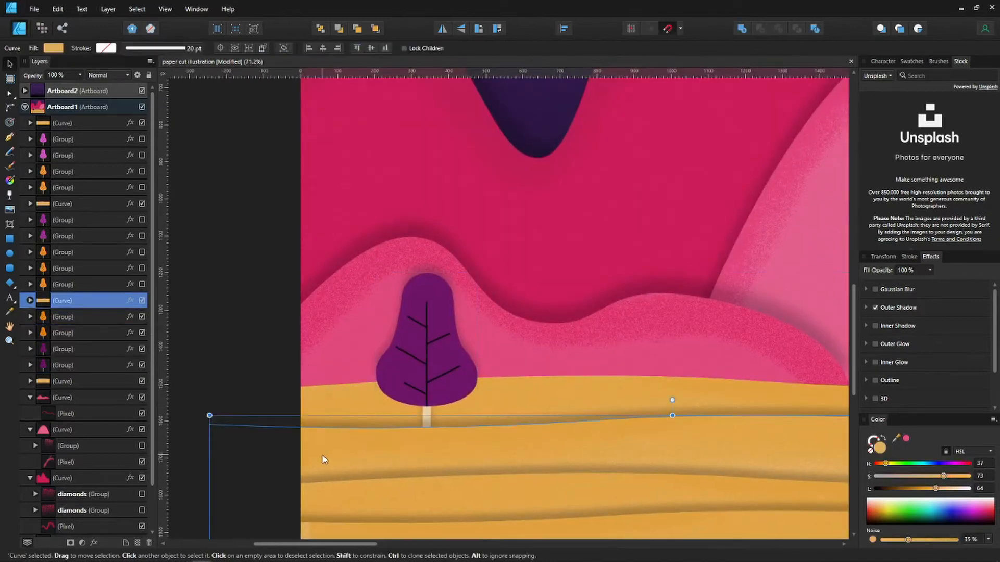
pyautogui.click(142, 302)
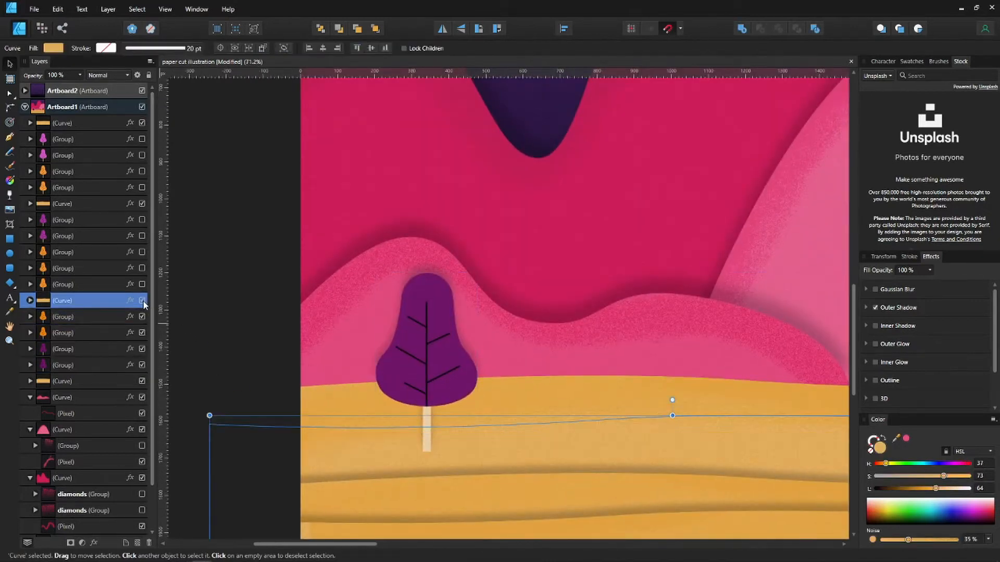
pyautogui.click(143, 302)
pyautogui.scroll(2, 518, 404)
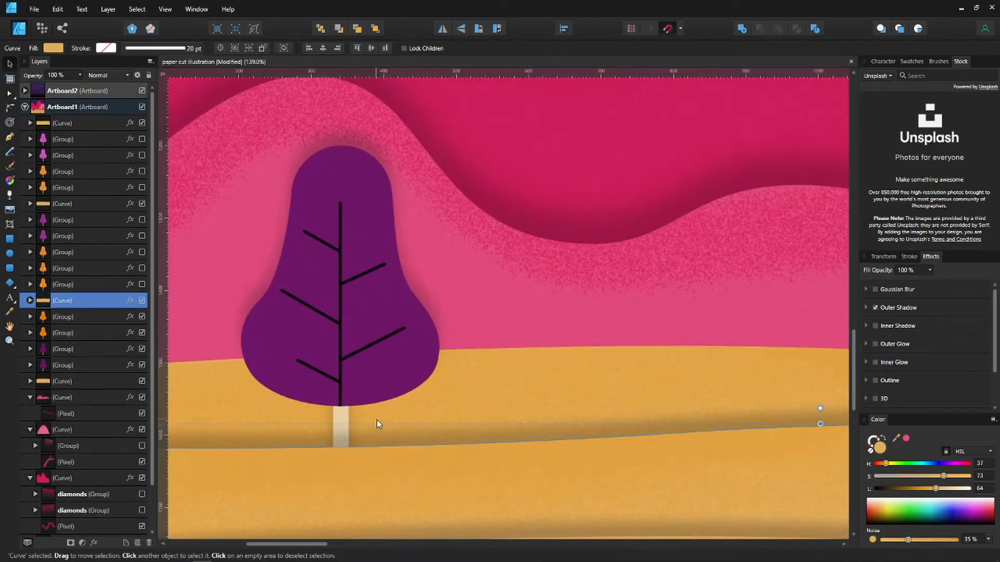
pyautogui.scroll(-2, 524, 365)
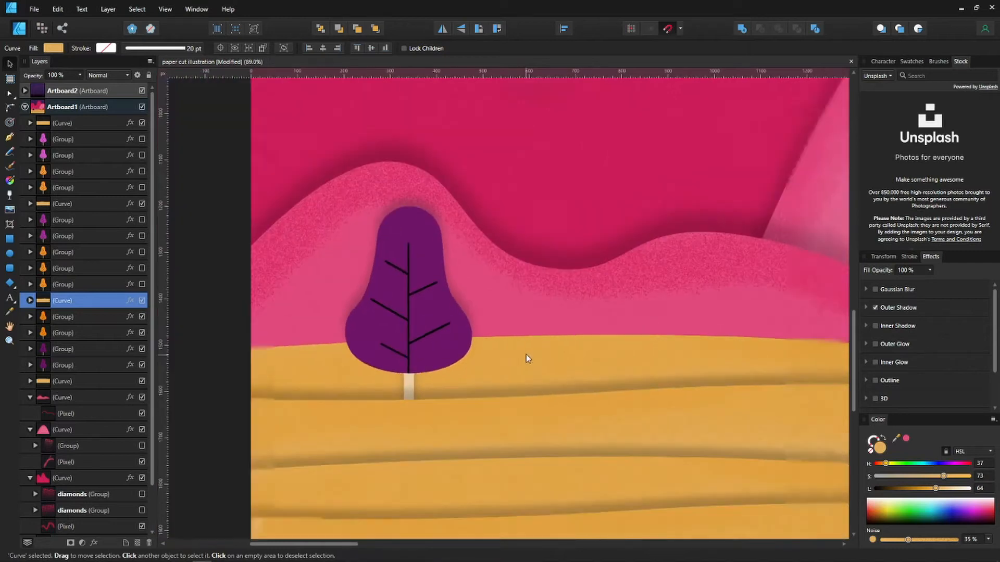
pyautogui.click(535, 348)
pyautogui.click(414, 433)
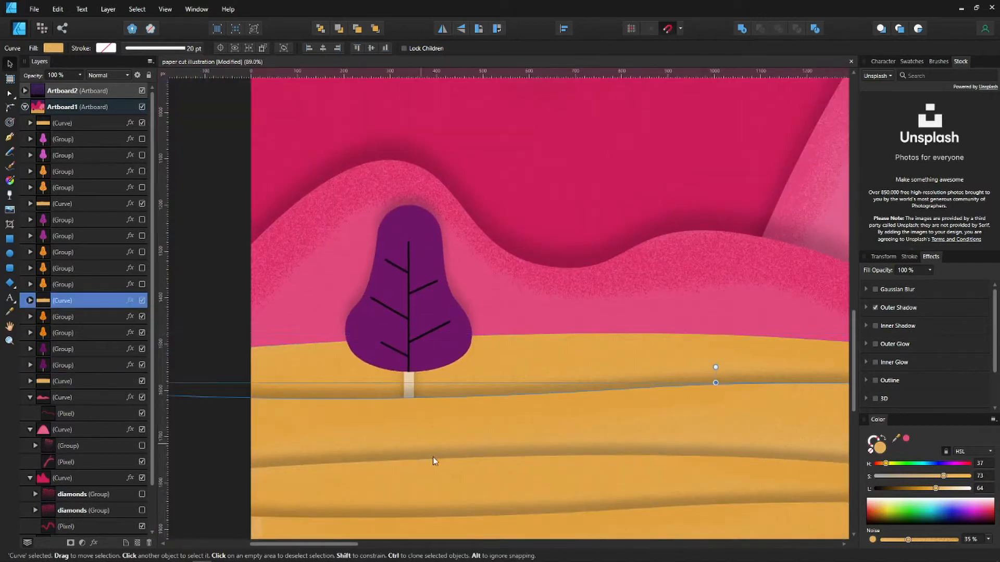
pyautogui.scroll(-2, 399, 339)
pyautogui.scroll(-1, 400, 344)
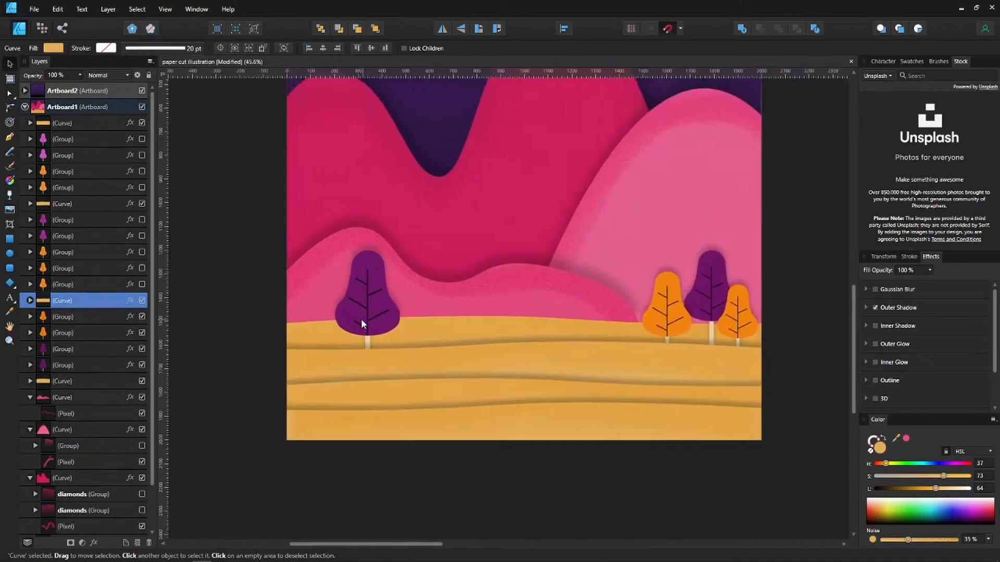
# Select the rear purple and orange trees one at a time to examine their overlap, ending with the second ground strip selected
pyautogui.scroll(4, 677, 307)
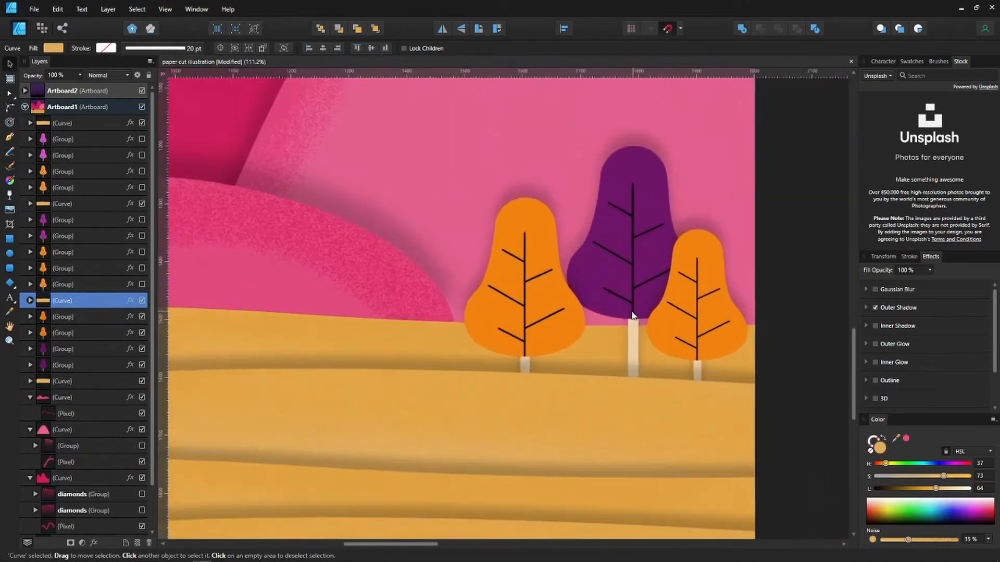
pyautogui.click(466, 342)
pyautogui.click(597, 249)
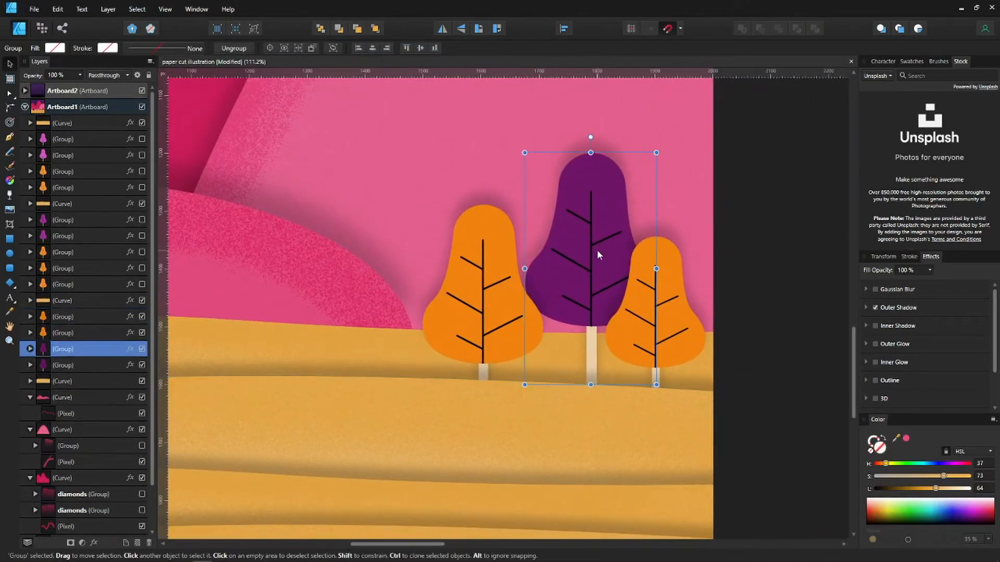
pyautogui.click(660, 310)
pyautogui.click(463, 309)
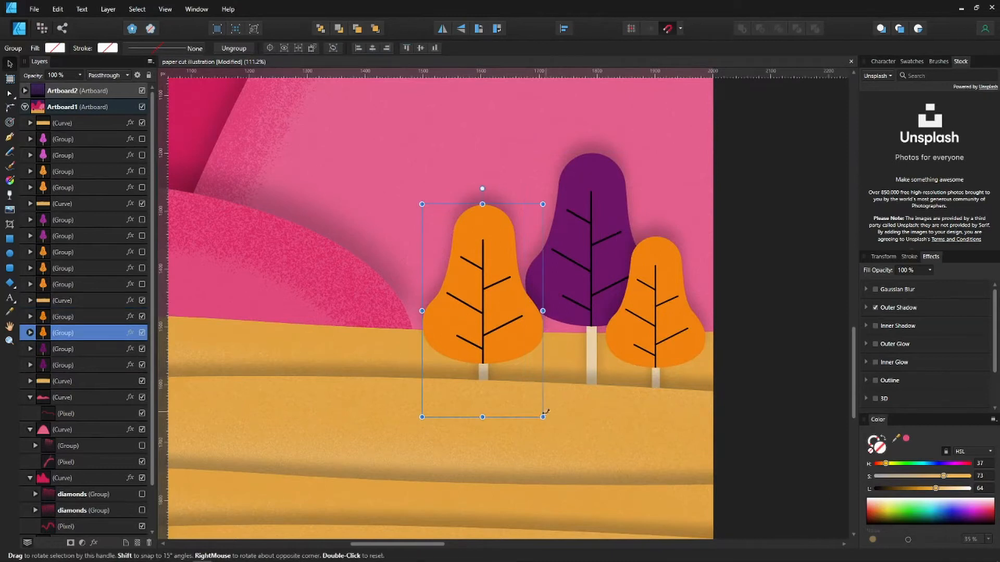
pyautogui.click(594, 412)
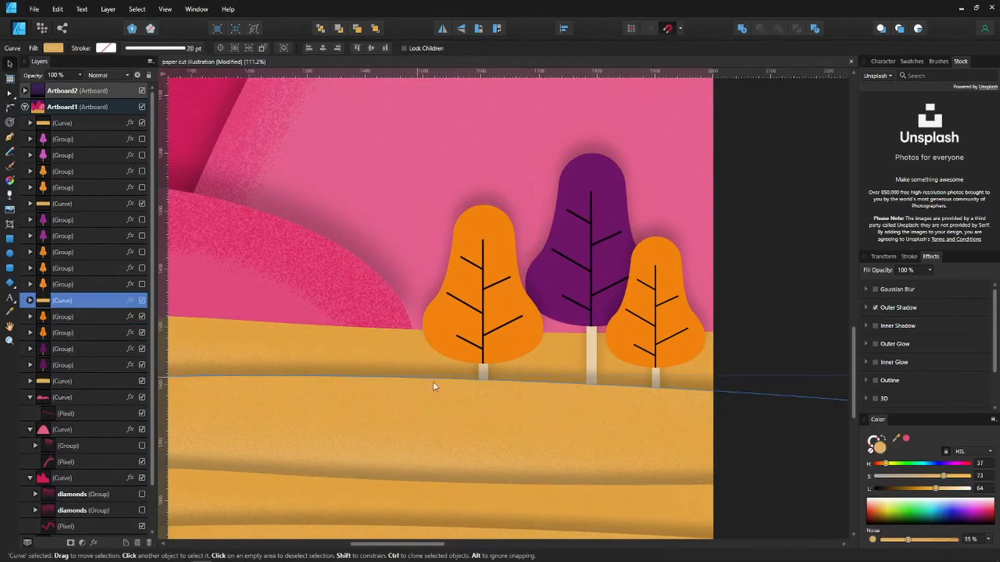
# Hide and reshow the second ground strip to compare how it covers the trunks of the three clustered trees
pyautogui.scroll(1, 474, 401)
pyautogui.moveTo(473, 401); pyautogui.dragTo(420, 325)
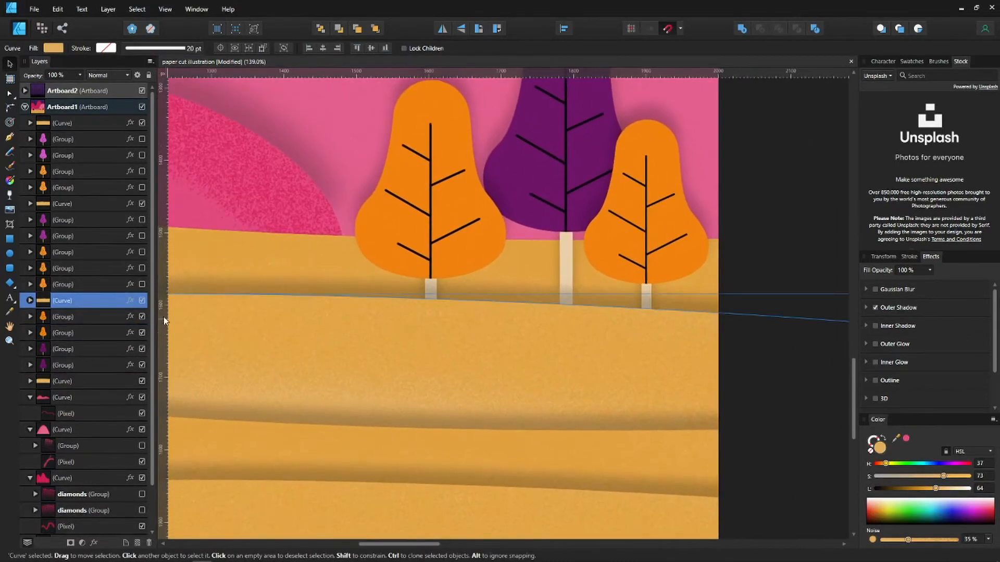
pyautogui.click(142, 301)
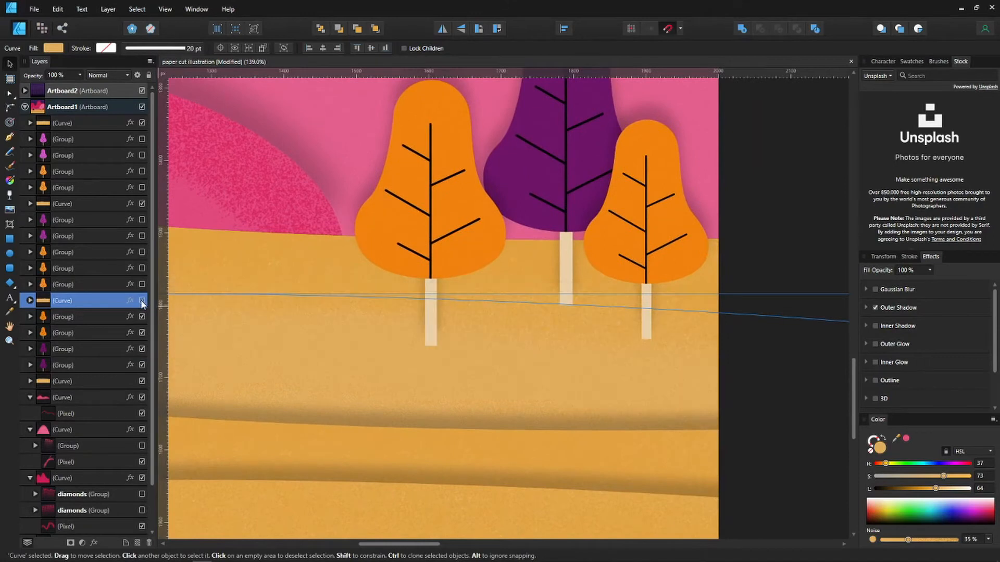
pyautogui.click(143, 301)
# Select the five purple and orange tree groups between the second and third ground strips and make them visible
pyautogui.scroll(-4, 481, 300)
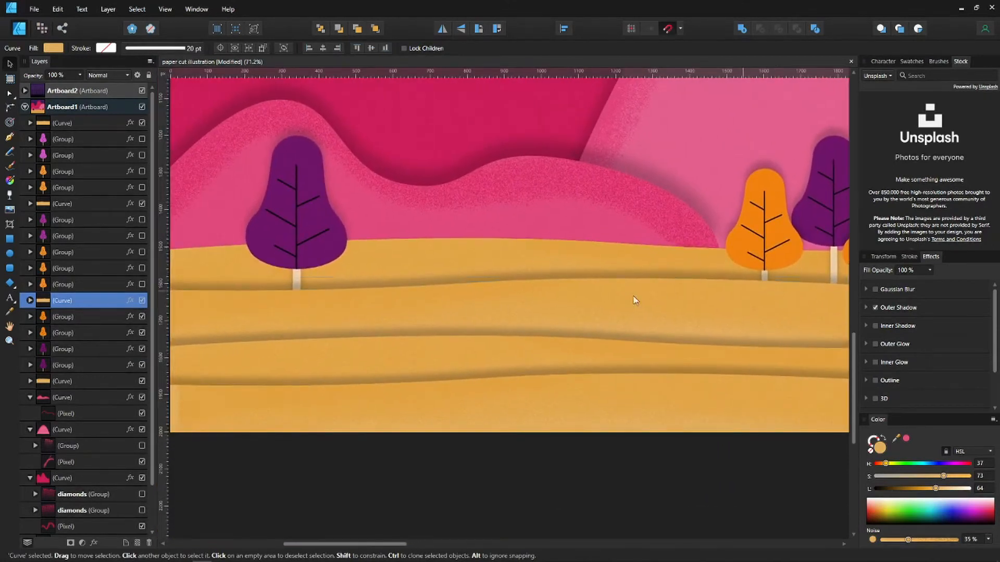
pyautogui.click(72, 275)
pyautogui.click(71, 279)
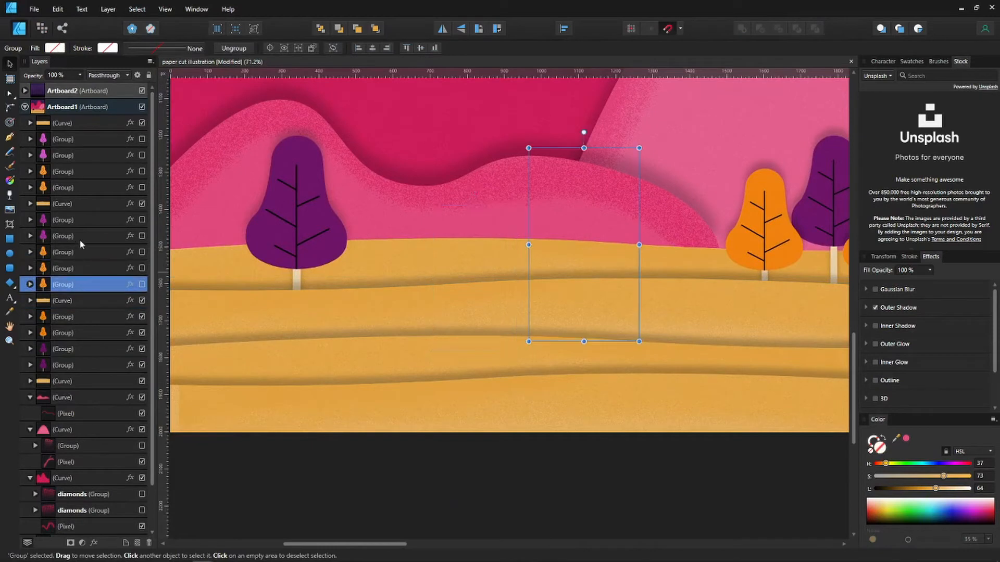
pyautogui.keyDown('shift'); pyautogui.click(83, 220); pyautogui.keyUp('shift')
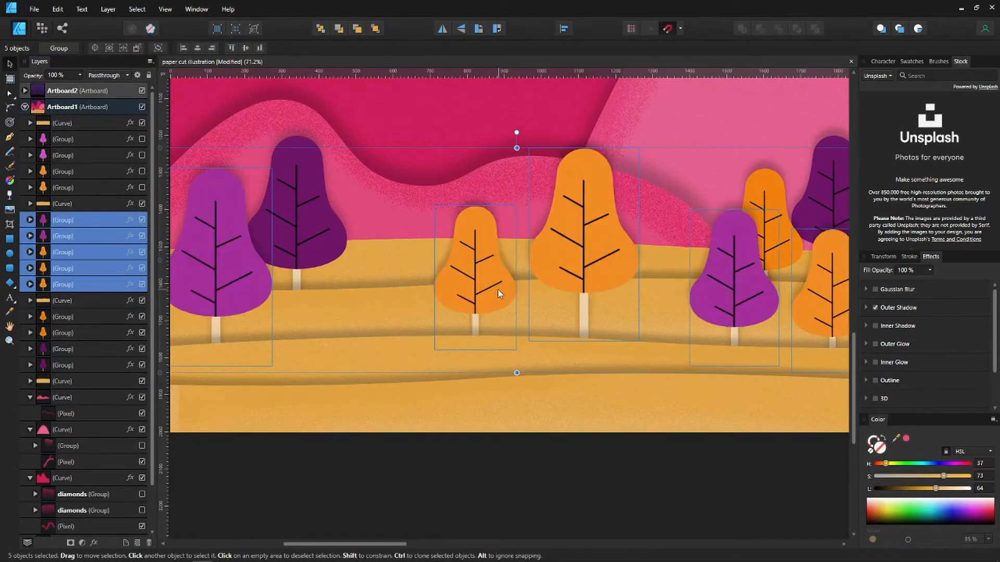
pyautogui.scroll(-2, 497, 290)
# Select the second and third ground strips in turn to examine how the third strip covers the trunk bases of the middle trees
pyautogui.scroll(2, 496, 290)
pyautogui.scroll(2, 438, 311)
pyautogui.click(379, 371)
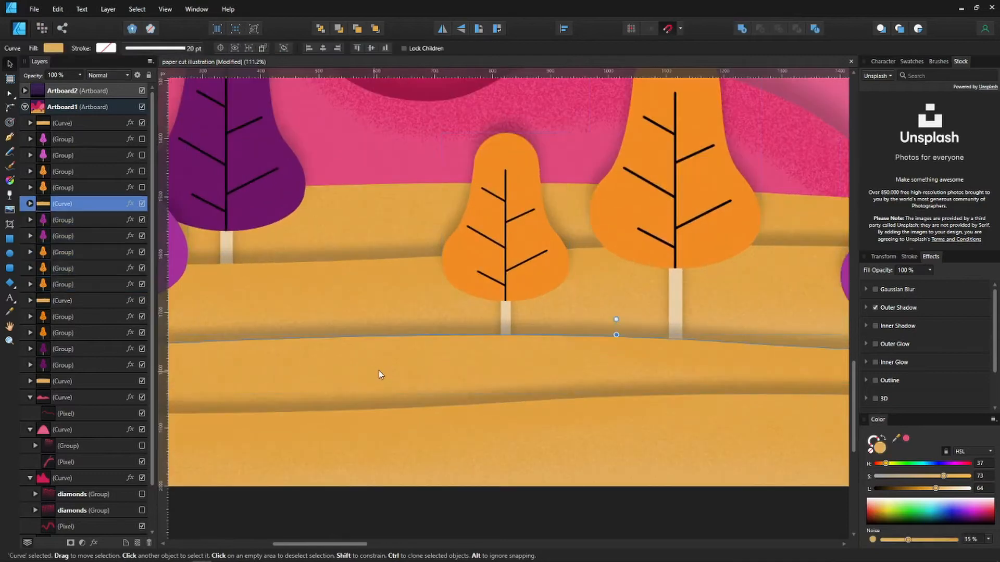
pyautogui.scroll(3, 449, 364)
pyautogui.click(511, 300)
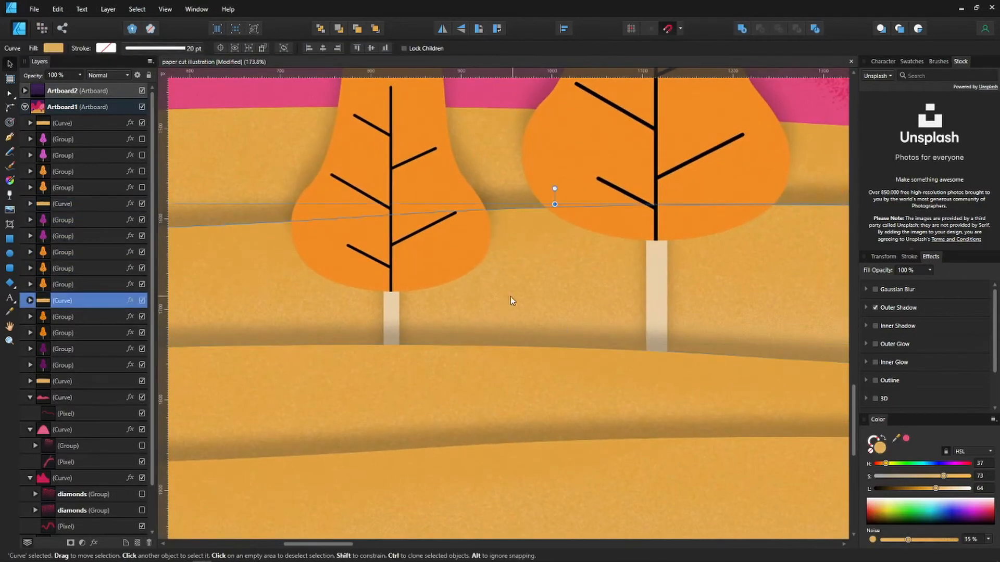
pyautogui.click(333, 385)
pyautogui.scroll(-5, 347, 354)
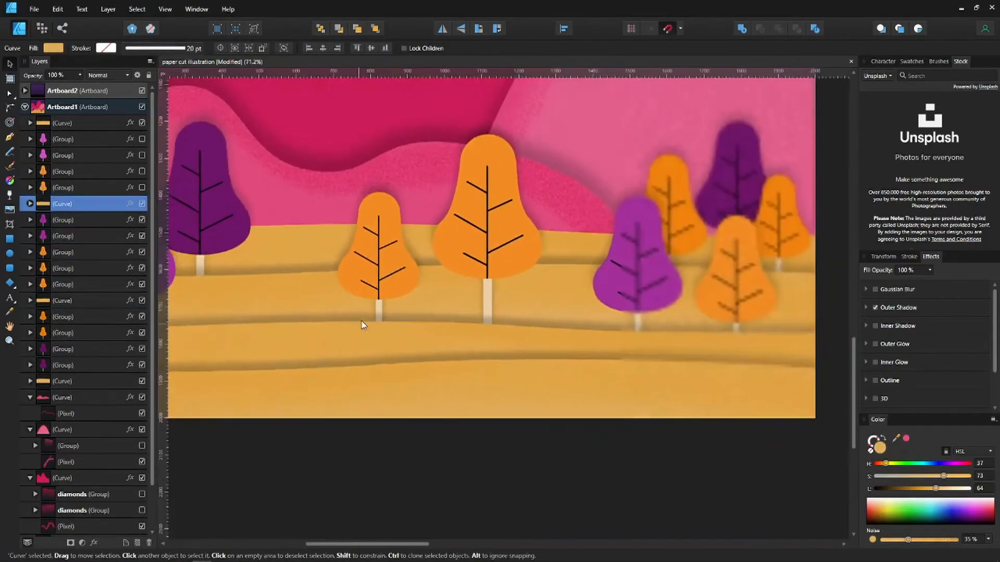
# Select the four light purple and orange tree groups between the third and front ground strips and make them visible
pyautogui.moveTo(520, 336); pyautogui.dragTo(455, 336)
pyautogui.click(77, 186)
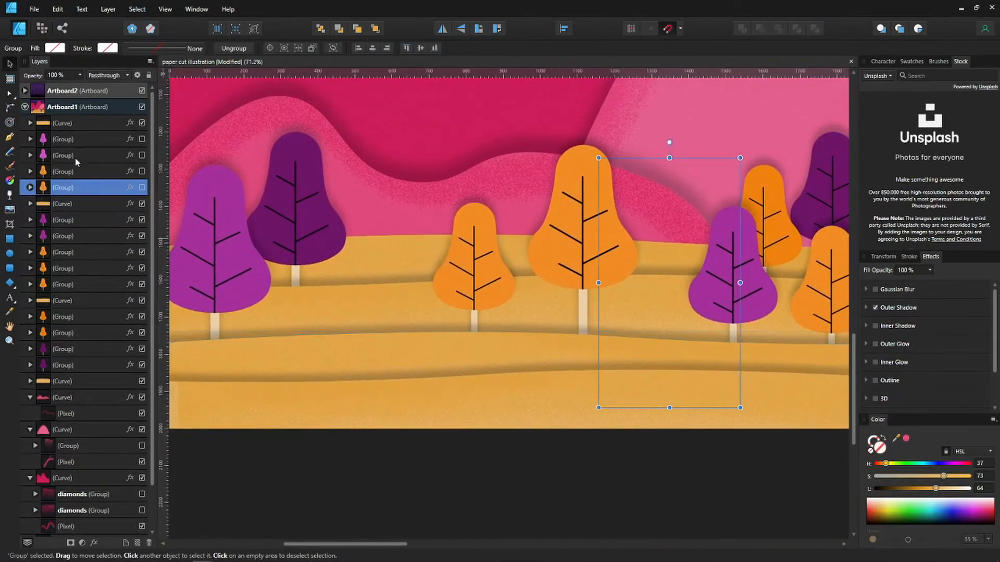
pyautogui.keyDown('shift'); pyautogui.click(82, 139); pyautogui.keyUp('shift')
pyautogui.scroll(-3, 390, 289)
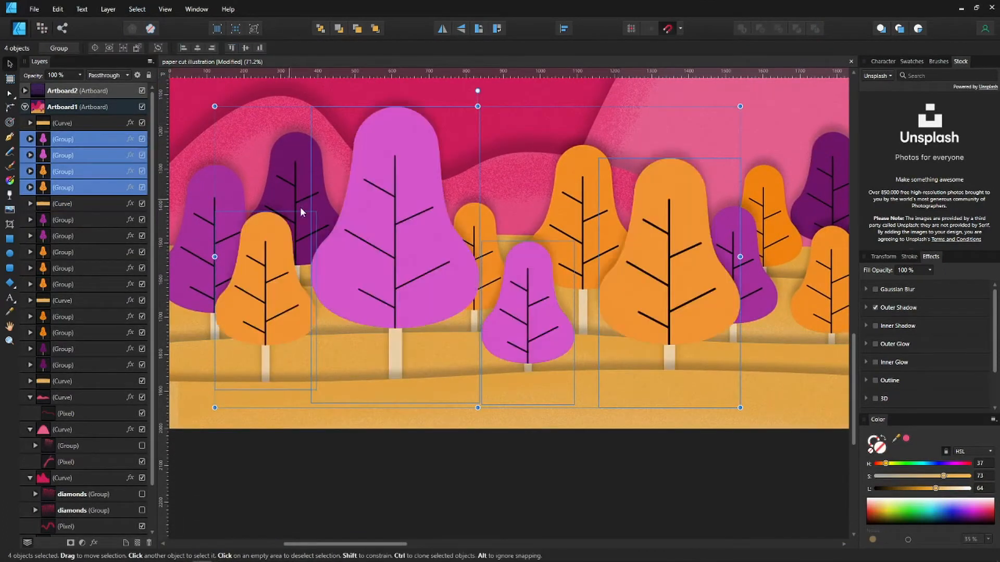
pyautogui.scroll(3, 389, 289)
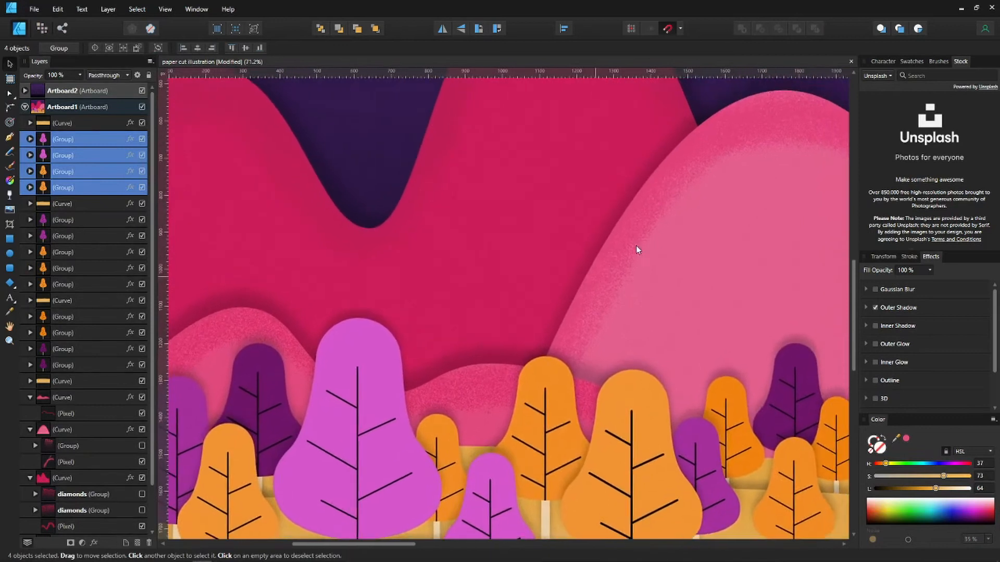
# Select the crimson hill and the light pink hill in turn to examine their shapes, and deselect to view the whole composition
pyautogui.click(573, 202)
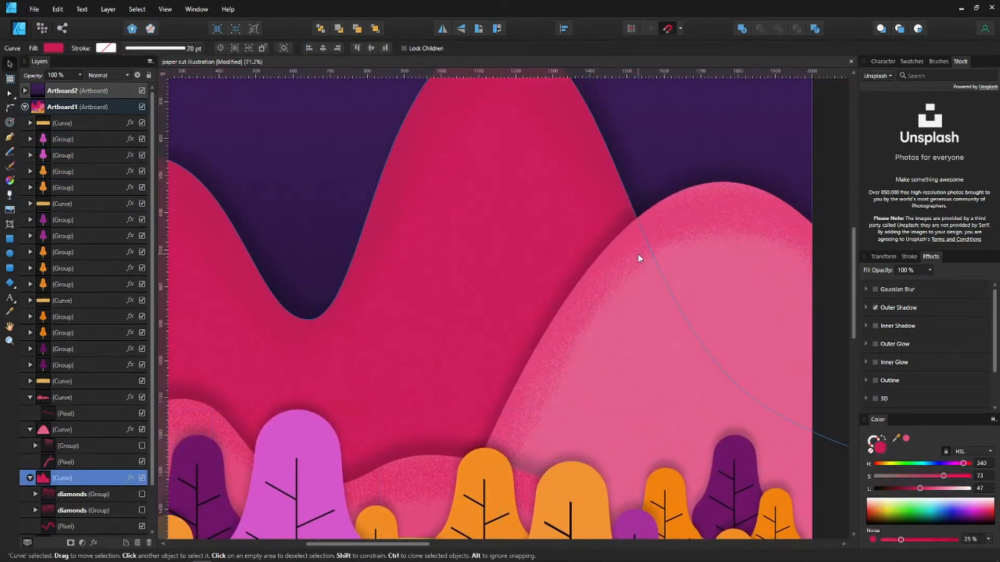
pyautogui.click(639, 254)
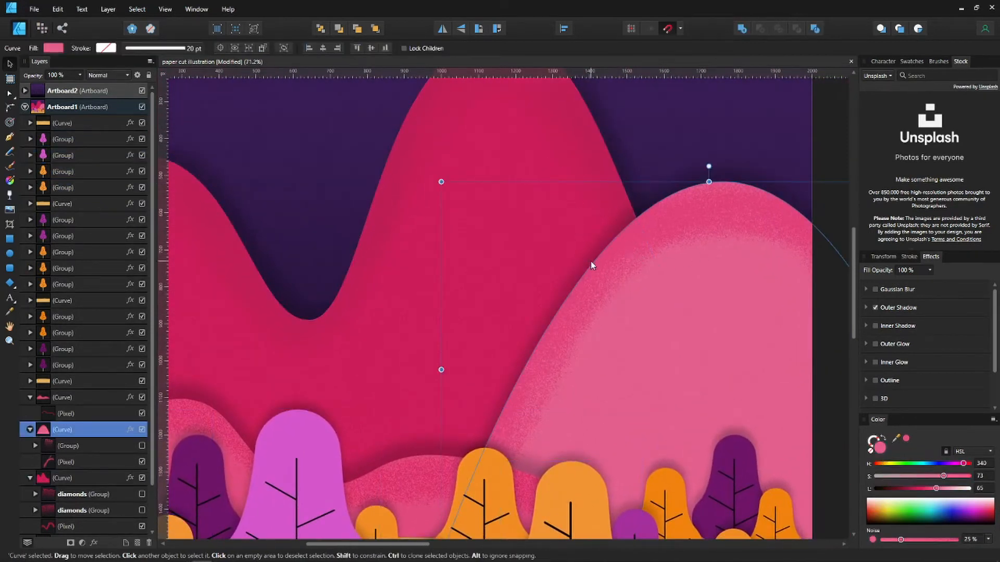
pyautogui.scroll(-3, 582, 270)
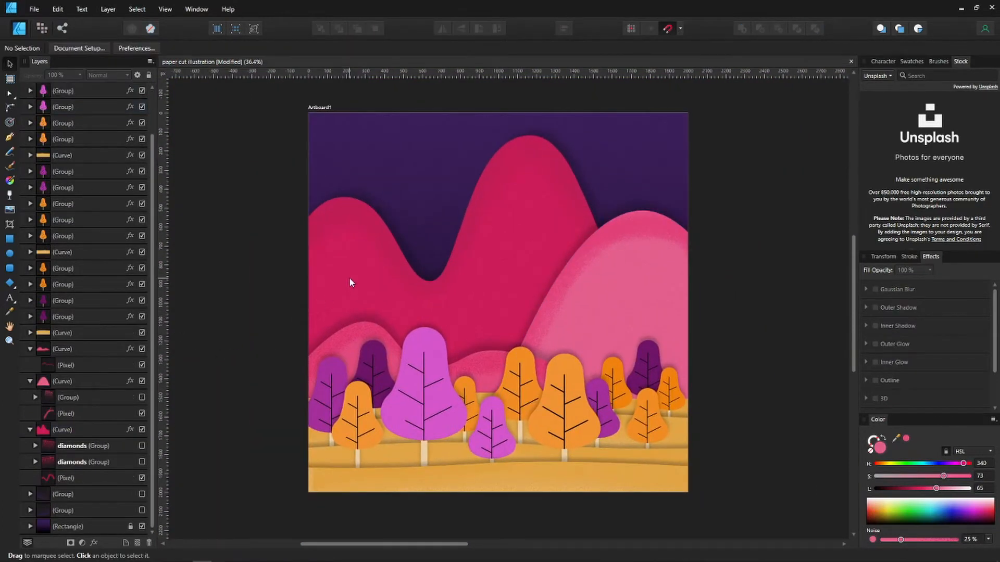
pyautogui.scroll(2, 388, 240)
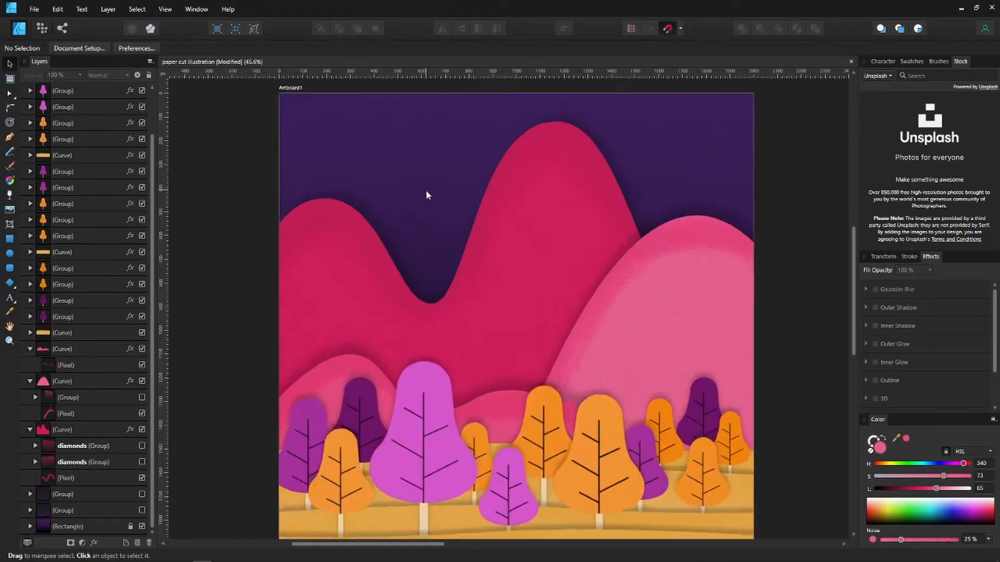
# Make the two pattern groups above the purple background rectangle visible and examine the fading circles behind the hills
pyautogui.click(142, 430)
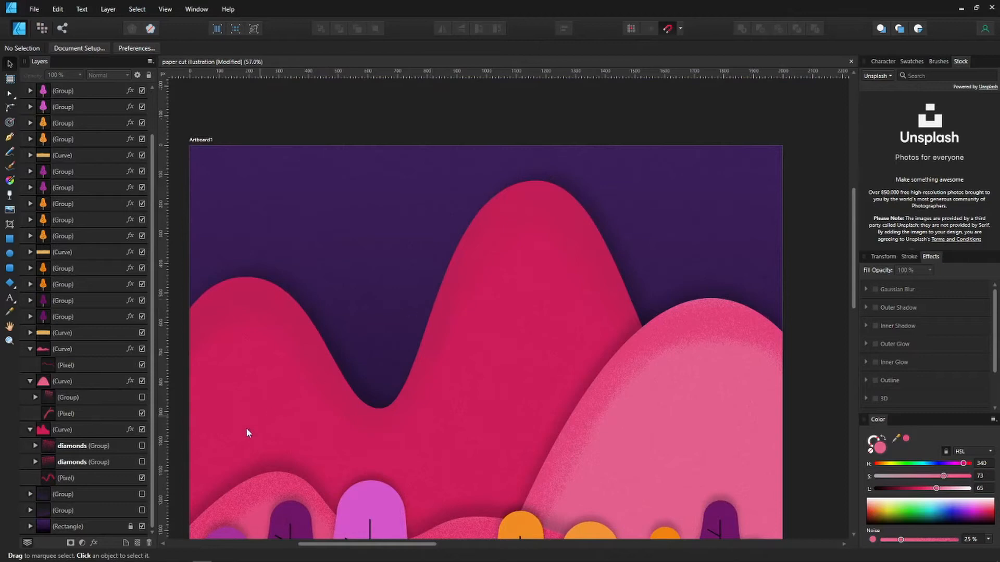
pyautogui.moveTo(400, 278); pyautogui.dragTo(472, 273)
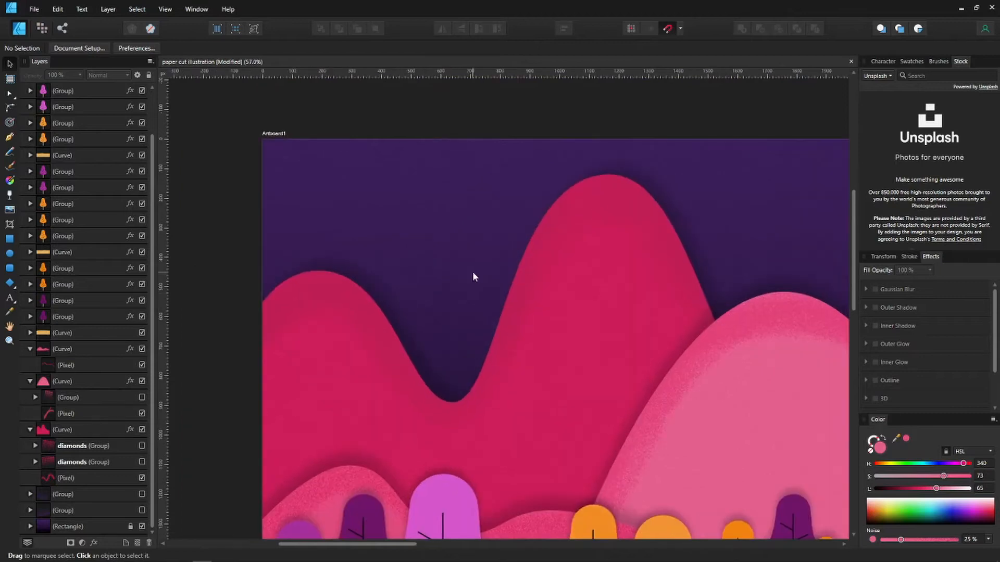
pyautogui.click(141, 511)
pyautogui.scroll(5, 444, 338)
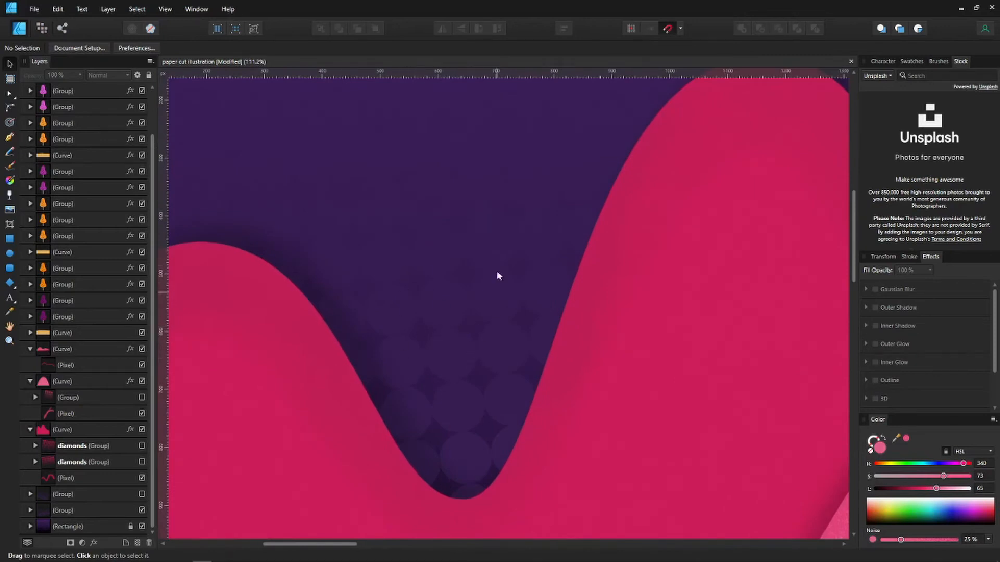
pyautogui.scroll(-5, 427, 244)
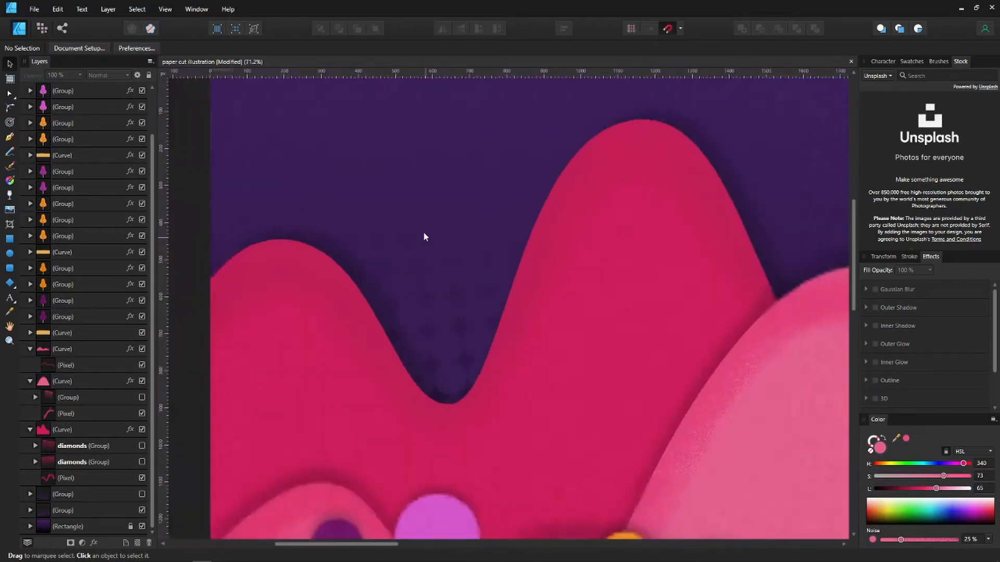
pyautogui.moveTo(363, 250); pyautogui.dragTo(319, 265)
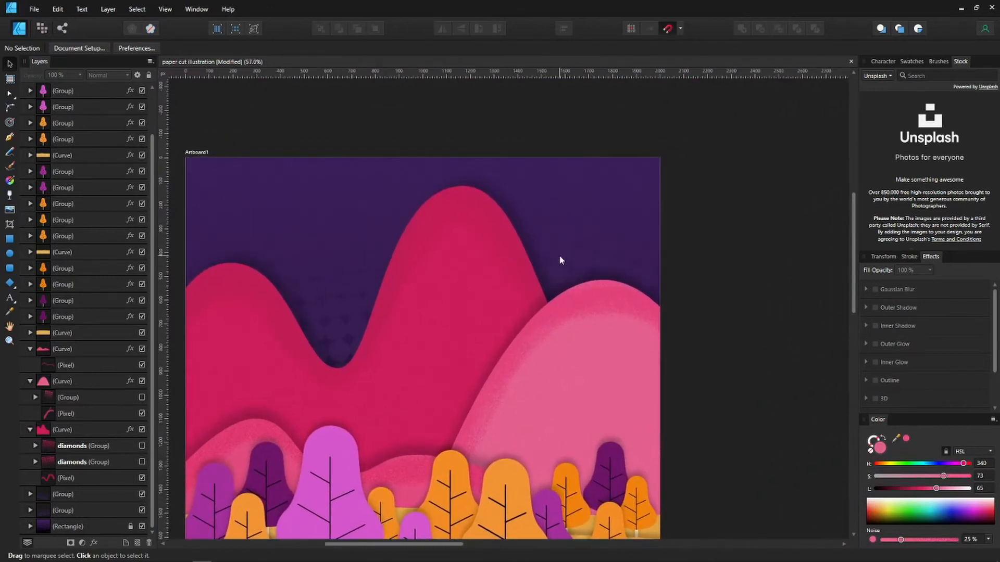
pyautogui.scroll(3, 570, 253)
pyautogui.scroll(-4, 521, 271)
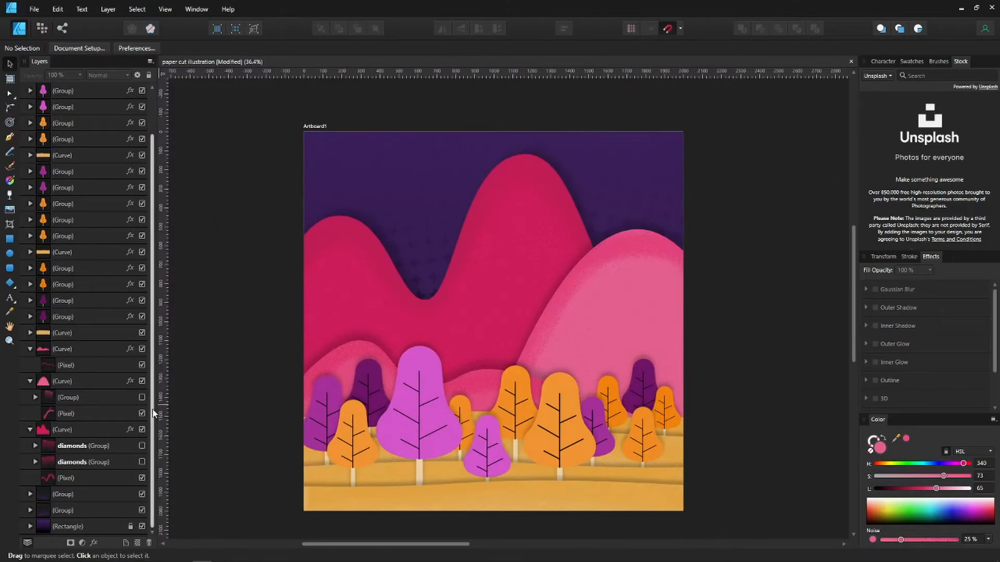
# Make both diamonds groups inside the crimson hill visible and inspect the pattern near its peaks
pyautogui.scroll(3, 463, 235)
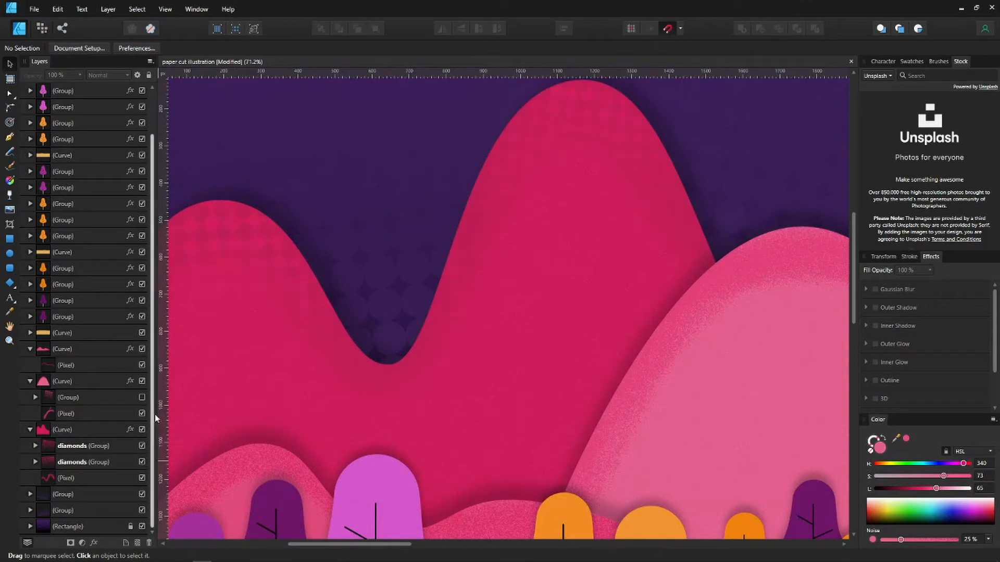
pyautogui.scroll(4, 310, 216)
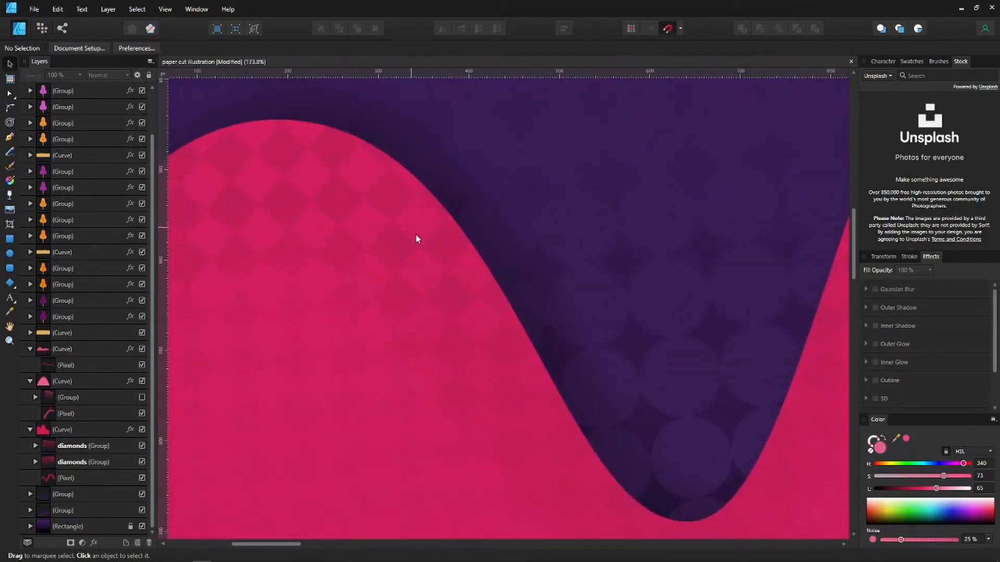
pyautogui.scroll(-5, 423, 220)
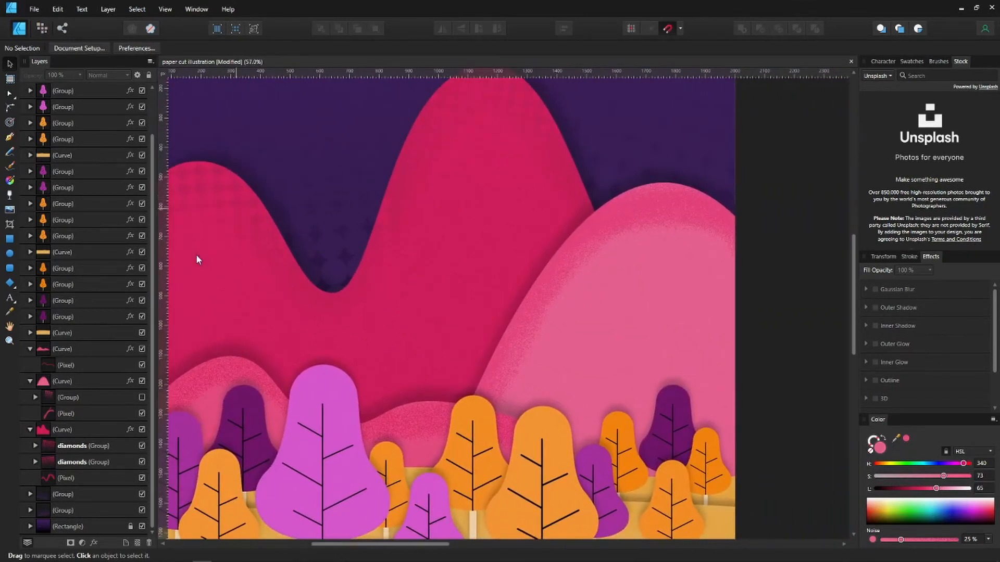
# Make the pattern group nested in the light pink hill visible and inspect its diamonds near the crest
pyautogui.click(142, 397)
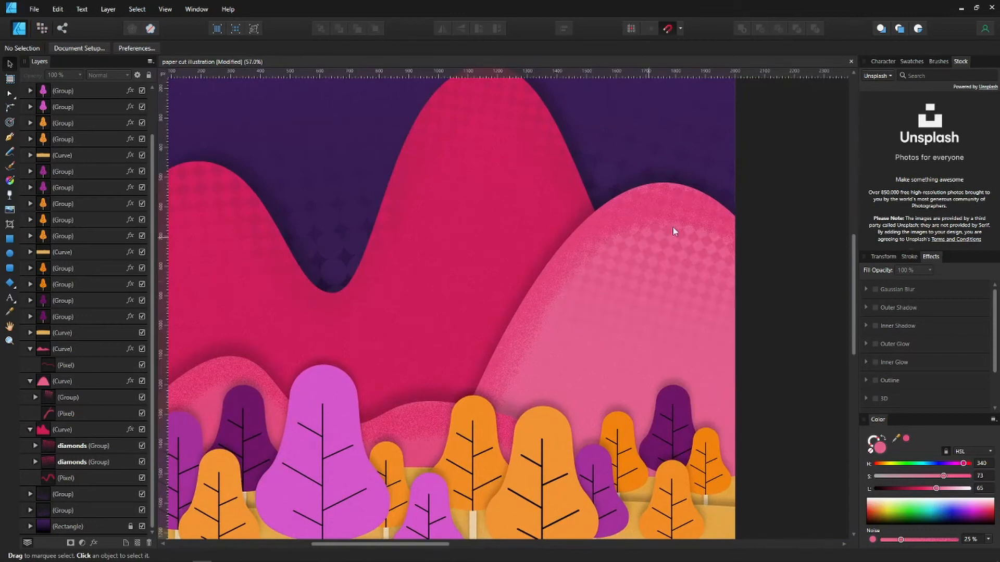
pyautogui.scroll(3, 673, 227)
pyautogui.scroll(-3, 648, 263)
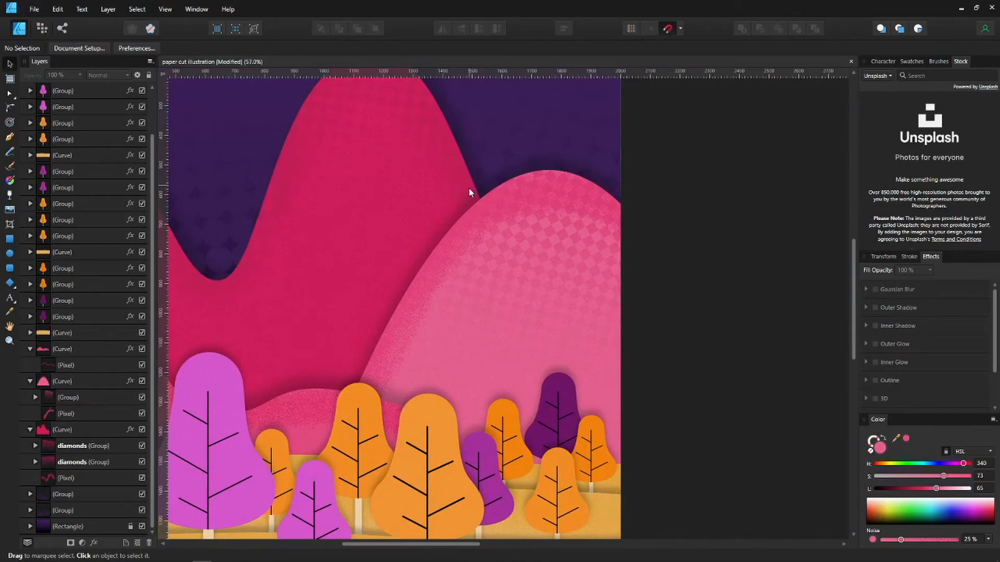
# Move Artboard2 closer to Artboard1 so the two artboards sit side by side
pyautogui.scroll(-4, 469, 190)
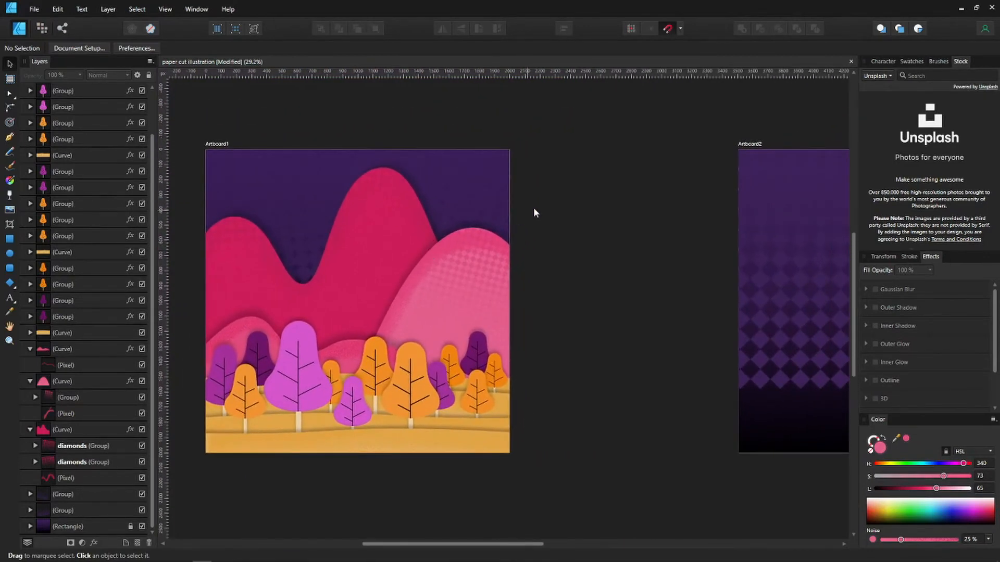
pyautogui.moveTo(534, 208); pyautogui.dragTo(286, 218)
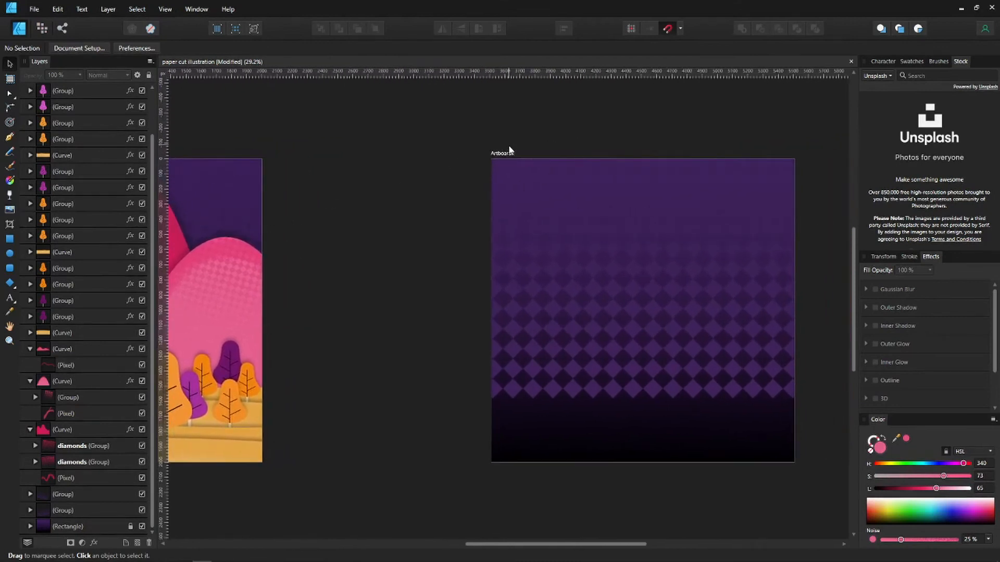
pyautogui.moveTo(509, 151); pyautogui.dragTo(321, 154)
pyautogui.moveTo(271, 213); pyautogui.dragTo(490, 193)
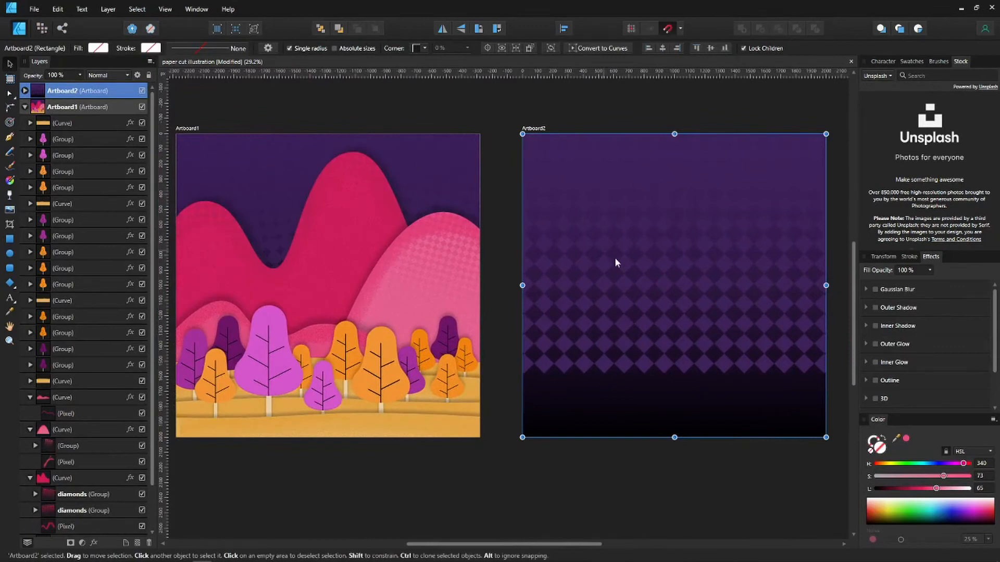
# Collapse Artboard1's layers, expand Artboard2's, and hide the diamonds pattern so only the gradient rectangle shows
pyautogui.moveTo(670, 256); pyautogui.dragTo(557, 258)
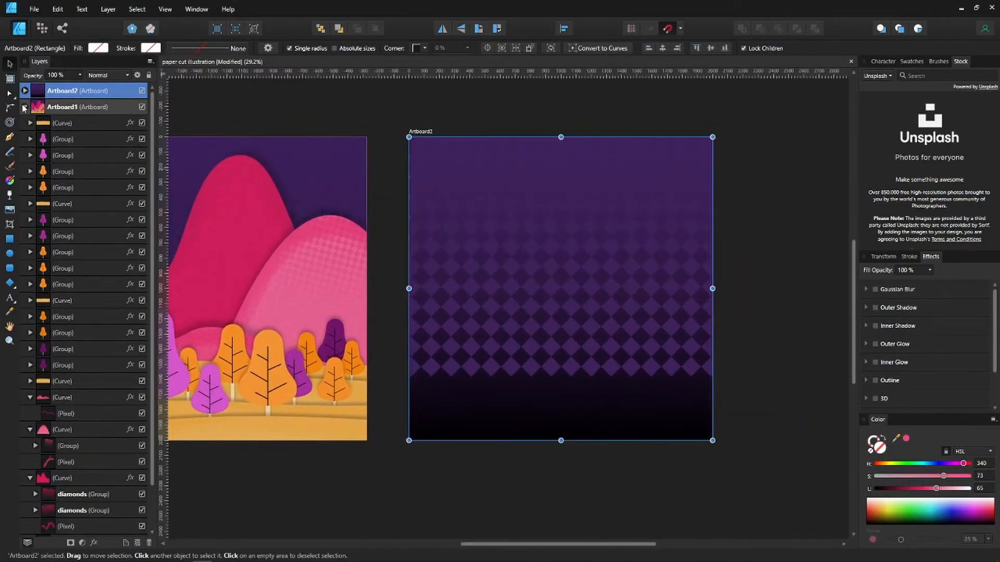
pyautogui.click(24, 108)
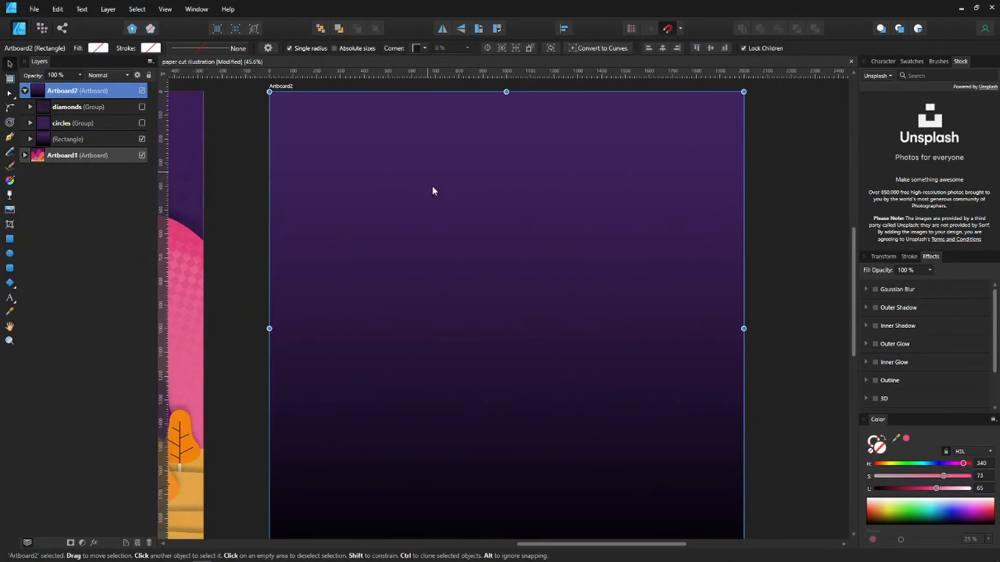
pyautogui.moveTo(434, 188); pyautogui.dragTo(508, 191)
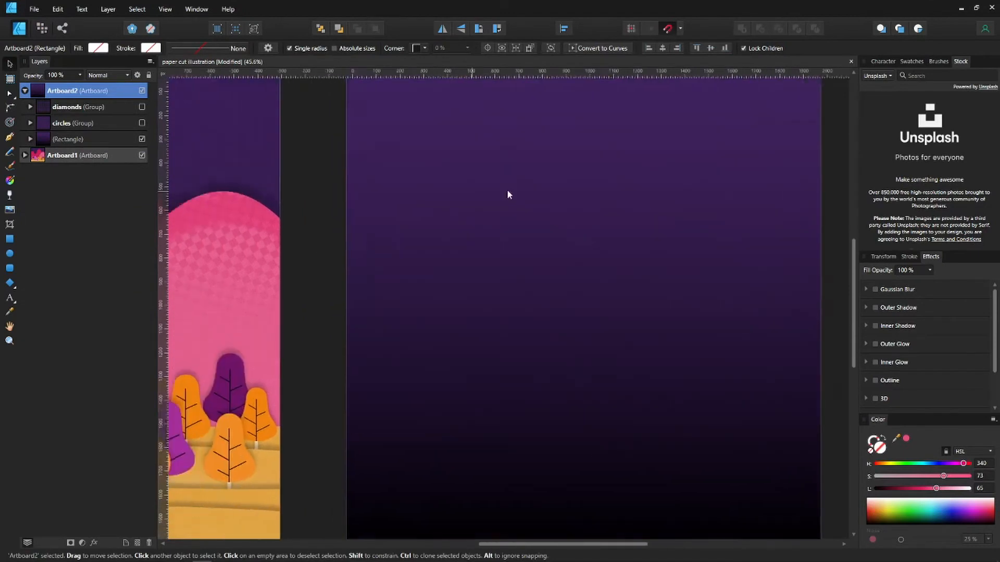
pyautogui.scroll(-2, 508, 194)
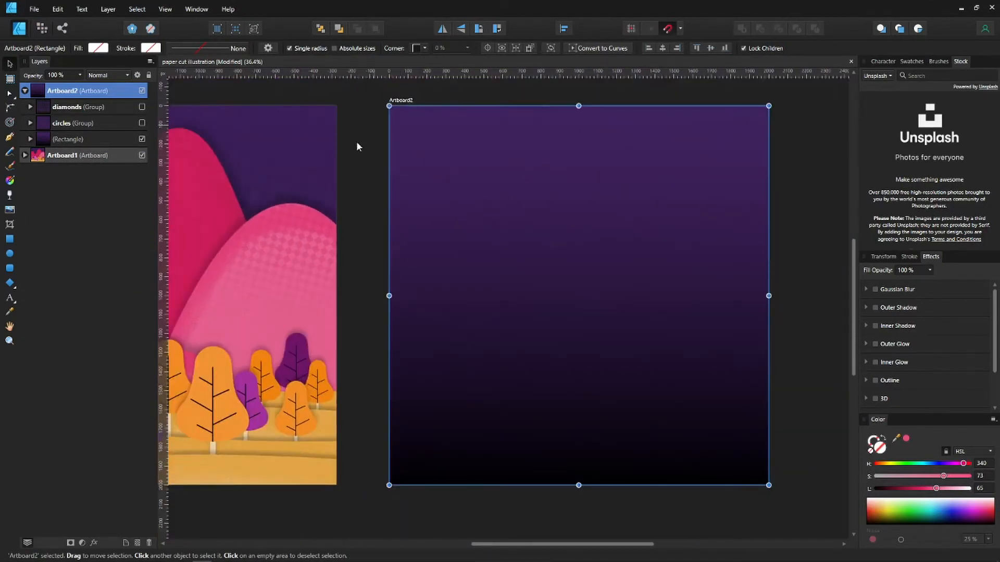
# Compare the purple sky background of Artboard1 with the gradient rectangle on Artboard2
pyautogui.scroll(3, 400, 194)
pyautogui.moveTo(404, 200); pyautogui.dragTo(514, 255)
pyautogui.scroll(-1, 514, 256)
pyautogui.scroll(1, 373, 205)
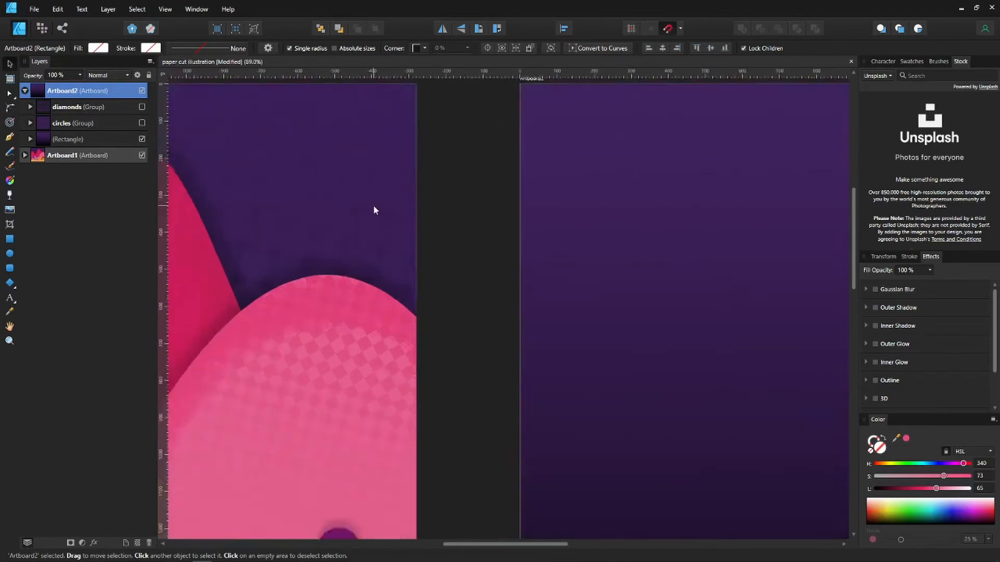
pyautogui.moveTo(373, 204); pyautogui.dragTo(631, 232)
pyautogui.scroll(-2, 630, 232)
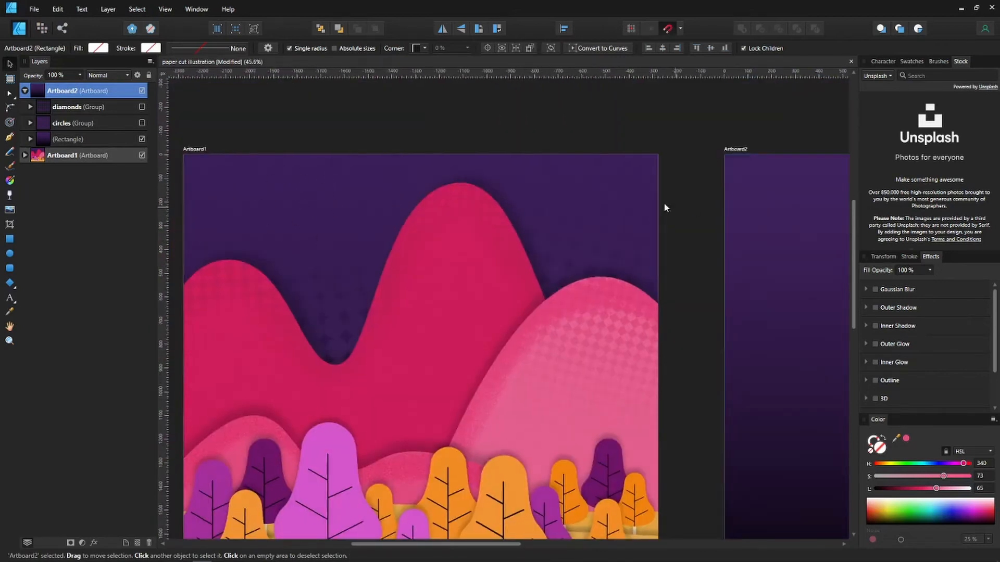
pyautogui.moveTo(663, 205); pyautogui.dragTo(300, 156)
pyautogui.scroll(-1, 300, 157)
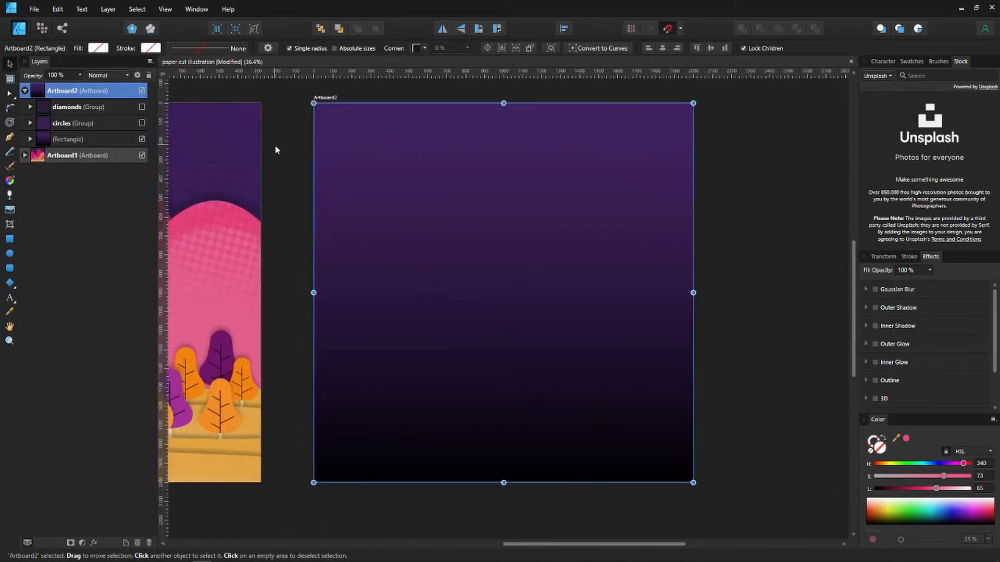
# Hide Artboard2's gradient rectangle, show its circles group, and examine the grid of purple circles
pyautogui.click(143, 140)
pyautogui.click(142, 123)
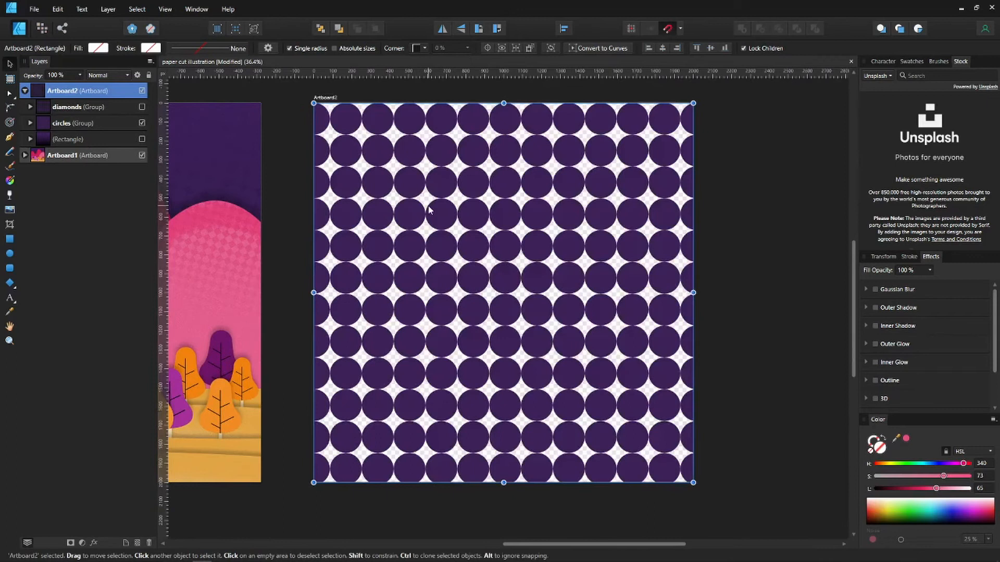
pyautogui.scroll(-1, 502, 159)
pyautogui.scroll(1, 434, 199)
pyautogui.moveTo(415, 121); pyautogui.dragTo(418, 196)
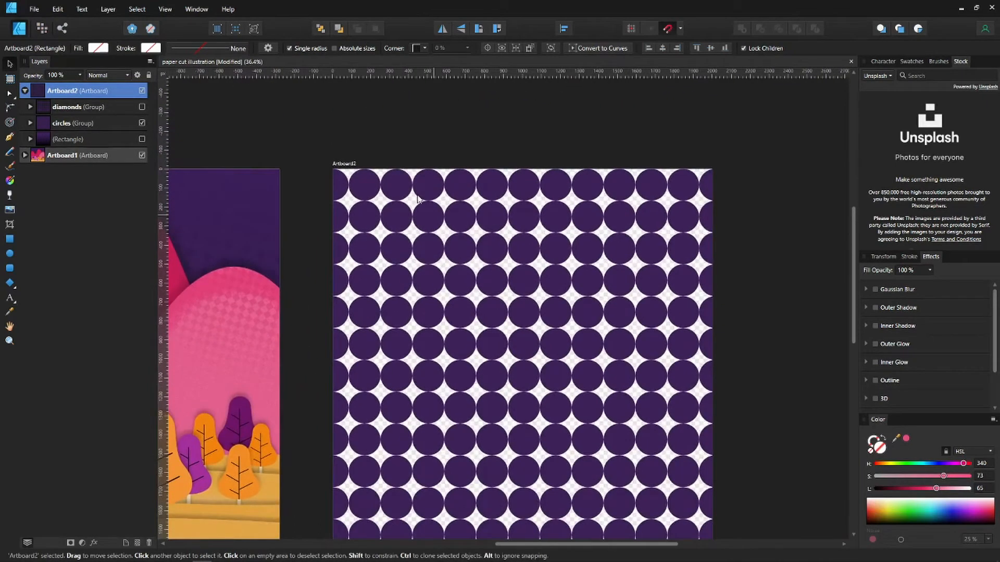
pyautogui.scroll(2, 417, 198)
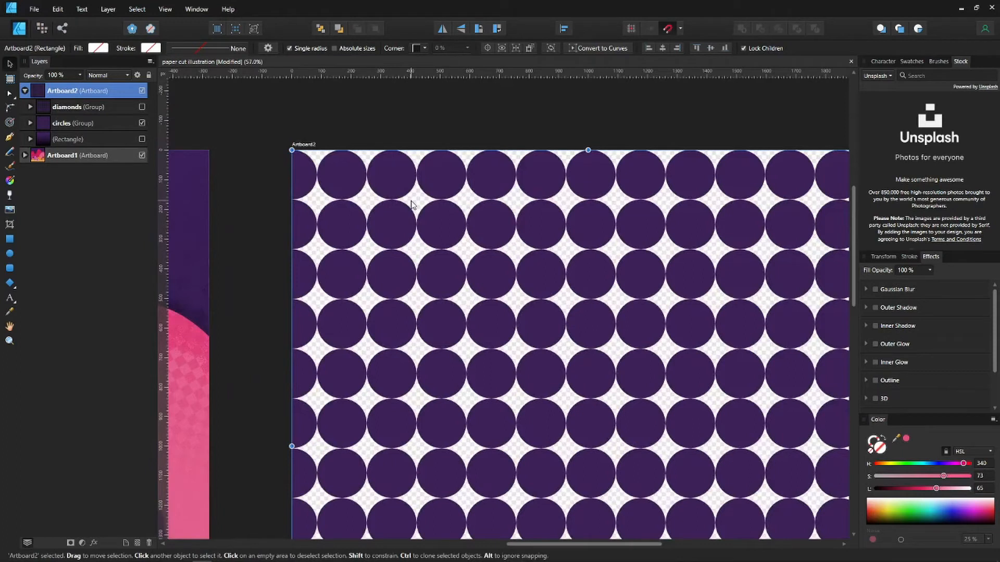
pyautogui.scroll(-1, 431, 217)
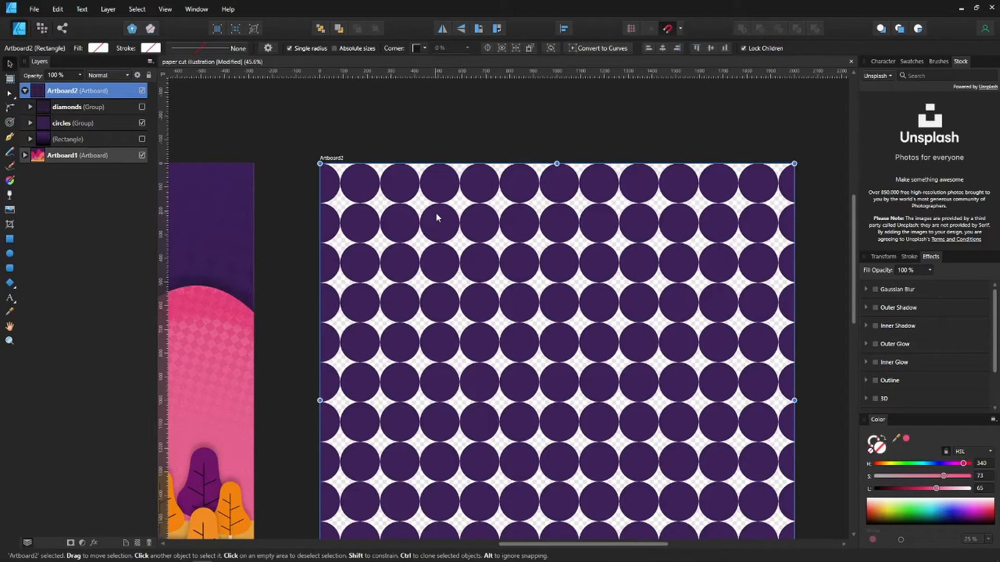
# Hide the circles group on Artboard2 and show the diamonds group in its place
pyautogui.scroll(-2, 450, 218)
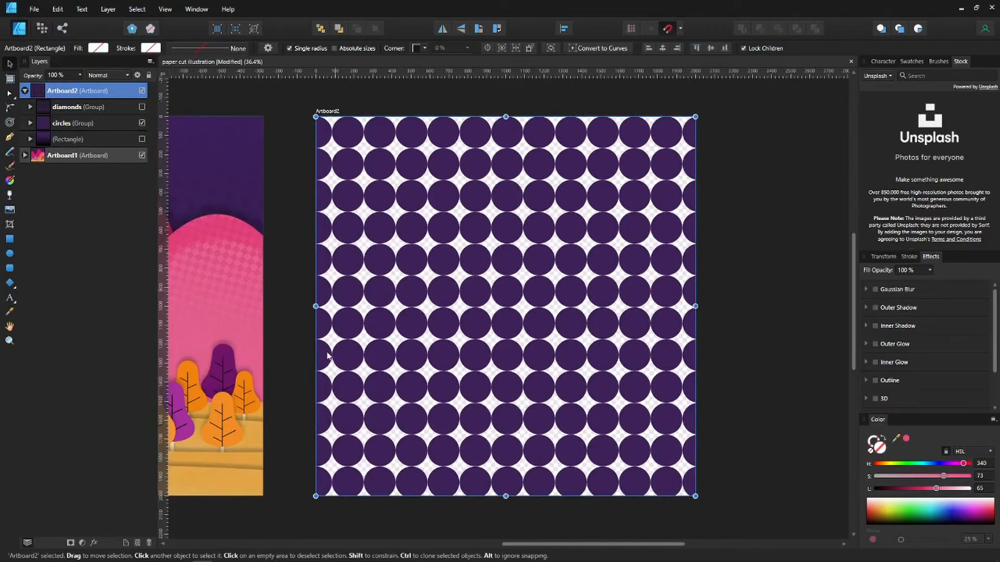
pyautogui.click(141, 123)
pyautogui.click(142, 107)
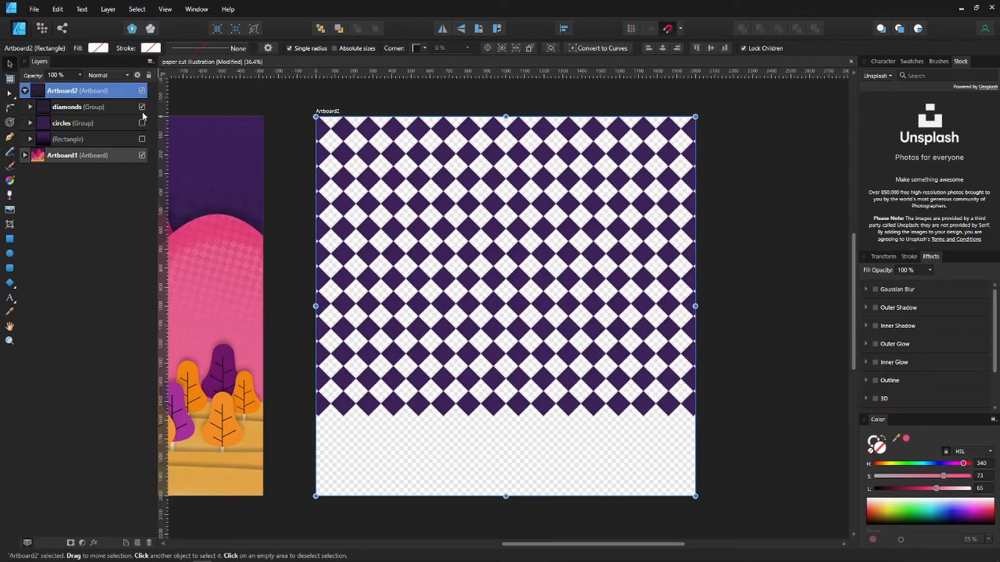
pyautogui.moveTo(421, 229)
pyautogui.mouseDown()
pyautogui.moveTo(537, 227)
pyautogui.moveTo(399, 208)
pyautogui.moveTo(417, 240)
pyautogui.mouseUp()
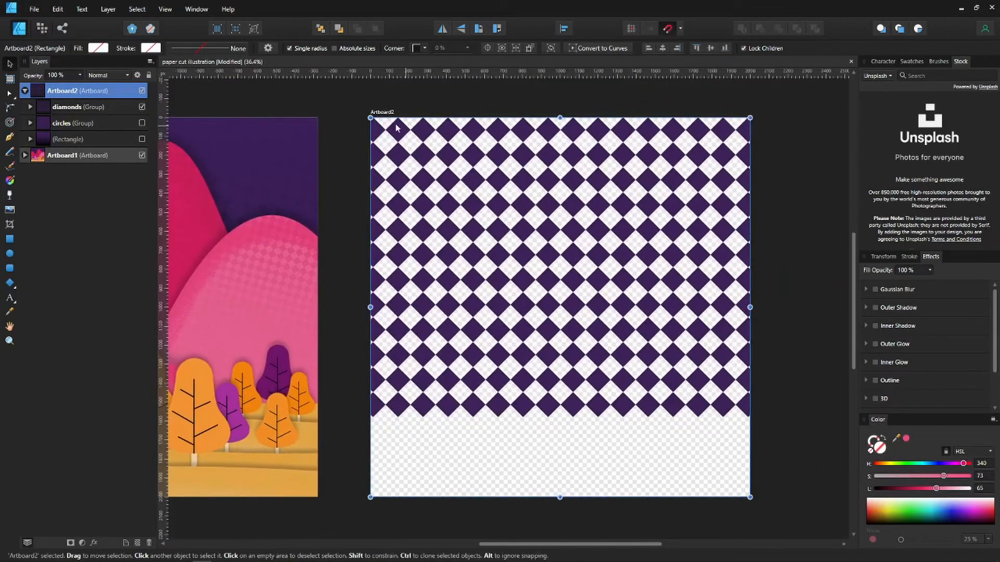
# Select every individual diamond in the diamonds group and set the fill lightness to 100
pyautogui.click(31, 107)
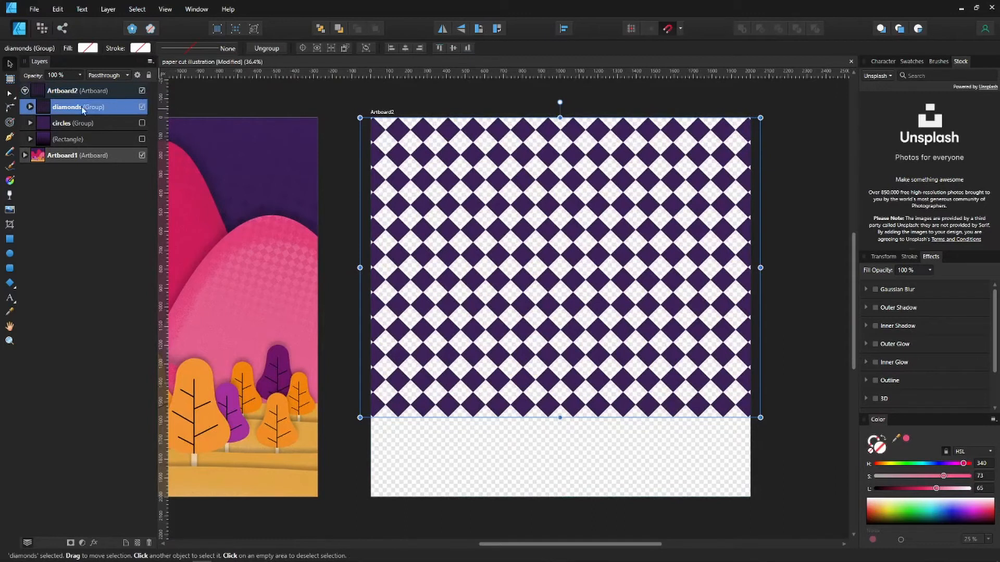
pyautogui.click(30, 107)
pyautogui.click(58, 124)
pyautogui.moveTo(152, 125); pyautogui.dragTo(109, 508)
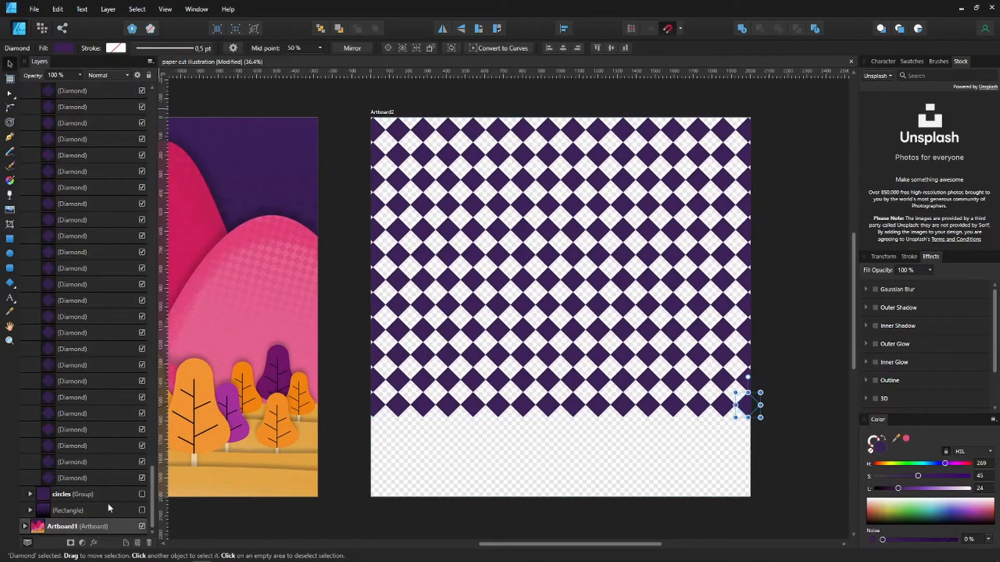
pyautogui.keyDown('shift'); pyautogui.click(84, 478); pyautogui.keyUp('shift')
pyautogui.moveTo(917, 493); pyautogui.dragTo(973, 490)
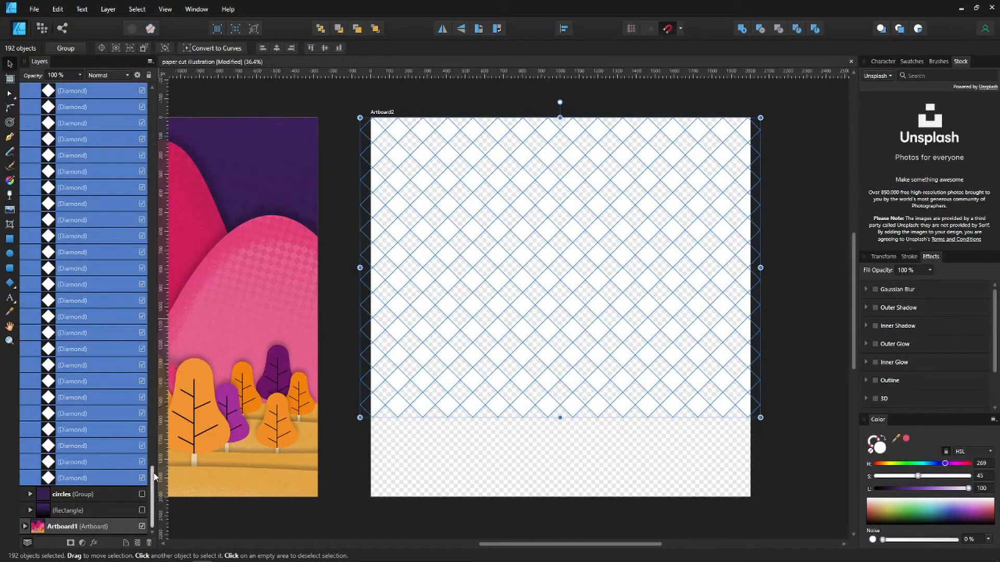
# Collapse the diamonds group, keep the whole group selected, and lower its fill lightness to about 43 for a medium purple
pyautogui.moveTo(153, 498); pyautogui.dragTo(186, 102)
pyautogui.click(65, 113)
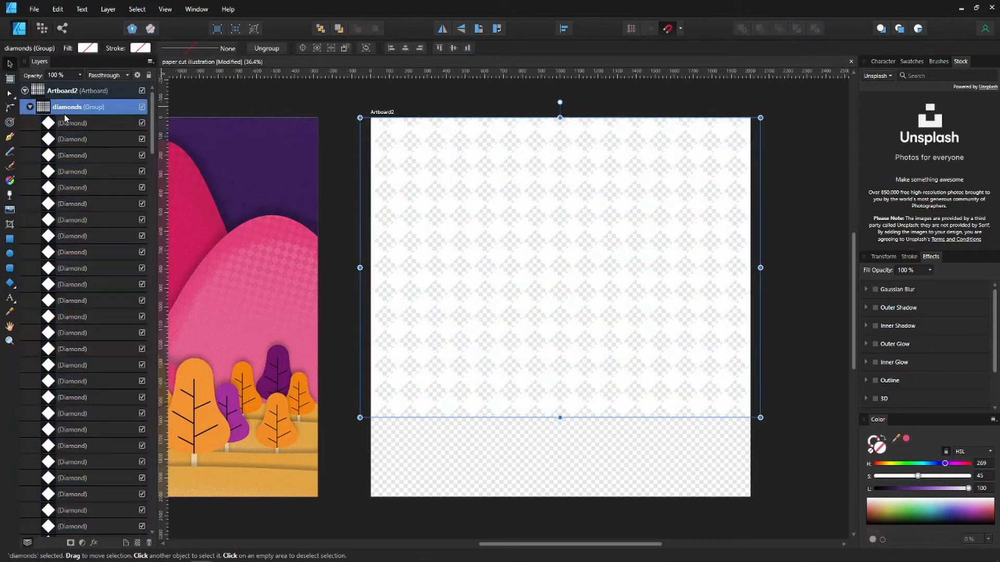
pyautogui.click(30, 108)
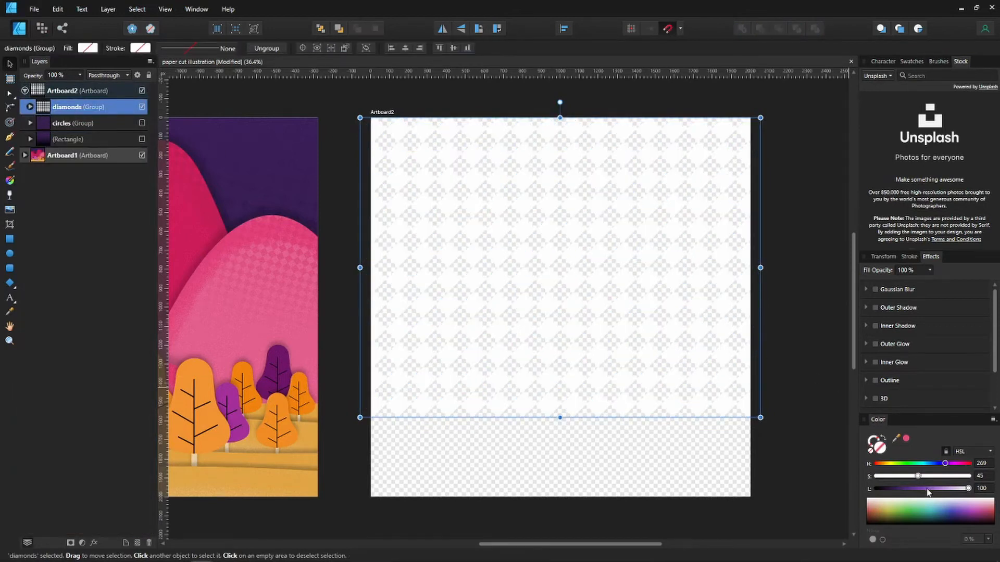
pyautogui.moveTo(952, 489); pyautogui.dragTo(914, 490)
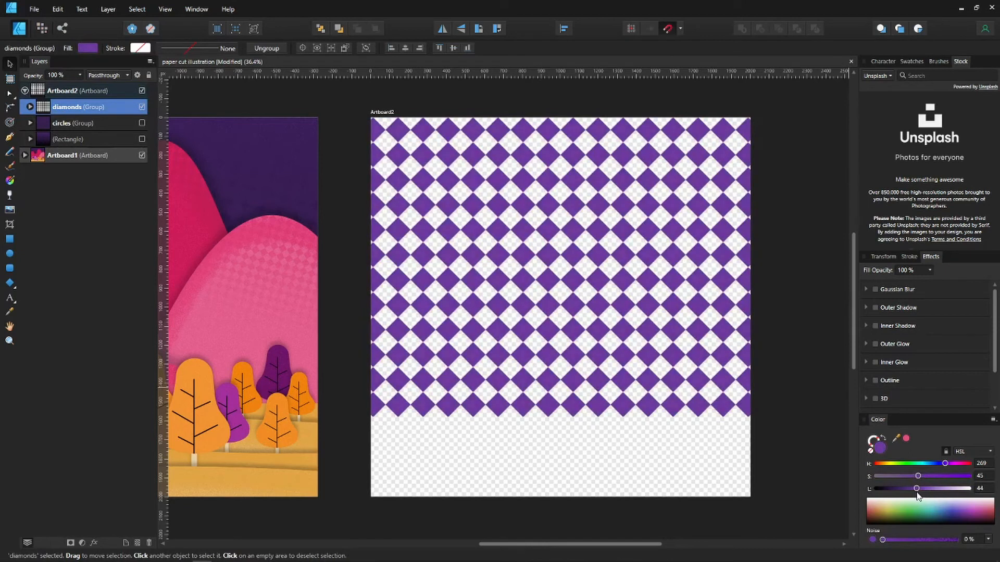
# Sample the dark purple sky colour from Artboard1 and apply it as the fill of the diamonds group
pyautogui.moveTo(636, 343); pyautogui.dragTo(769, 375)
pyautogui.scroll(3, 377, 226)
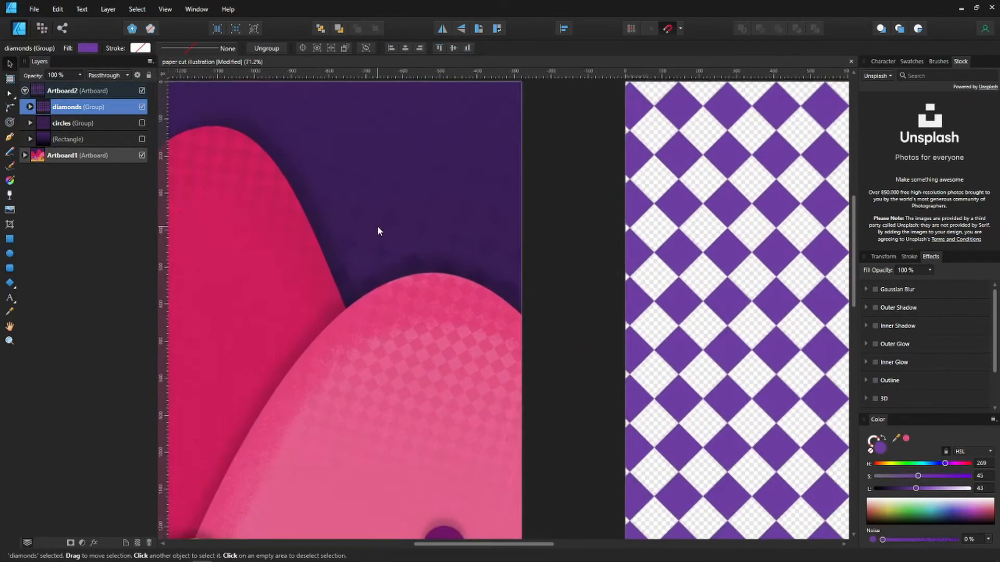
pyautogui.scroll(-3, 501, 242)
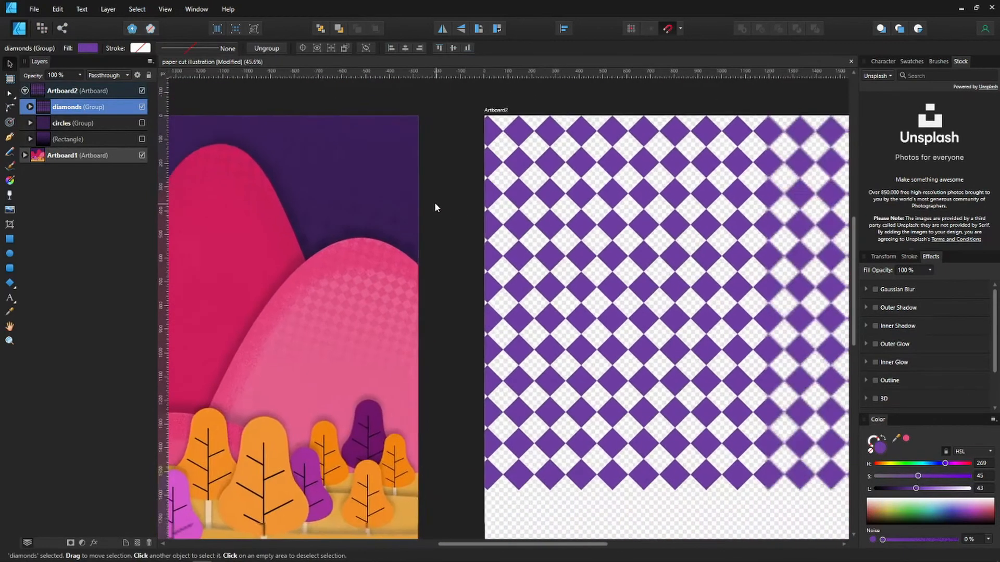
pyautogui.moveTo(895, 442); pyautogui.dragTo(394, 153)
pyautogui.click(906, 439)
pyautogui.scroll(-1, 472, 267)
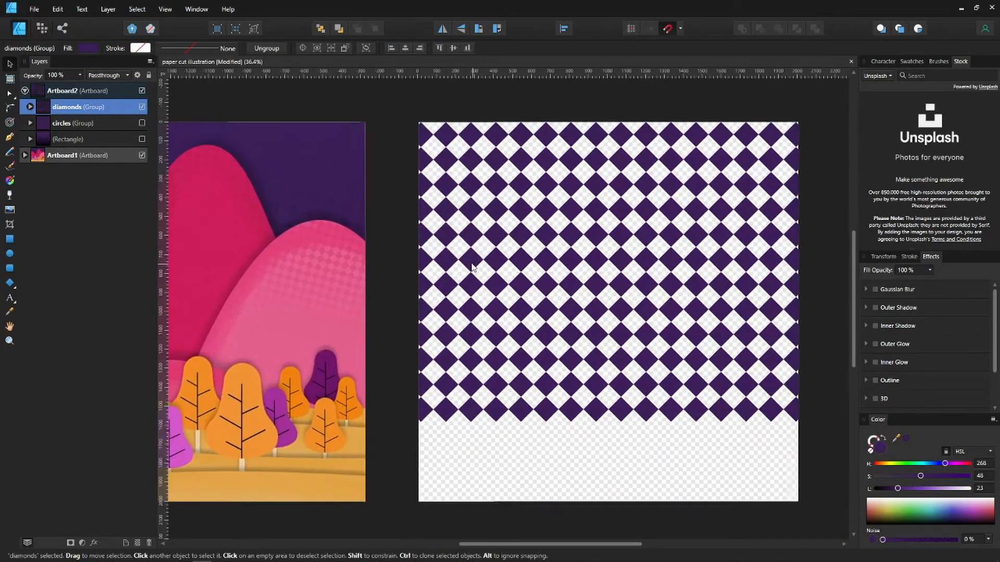
# Show the gradient rectangle behind the diamonds on Artboard2 and compare the blended pattern with the hill pattern on Artboard1
pyautogui.click(142, 138)
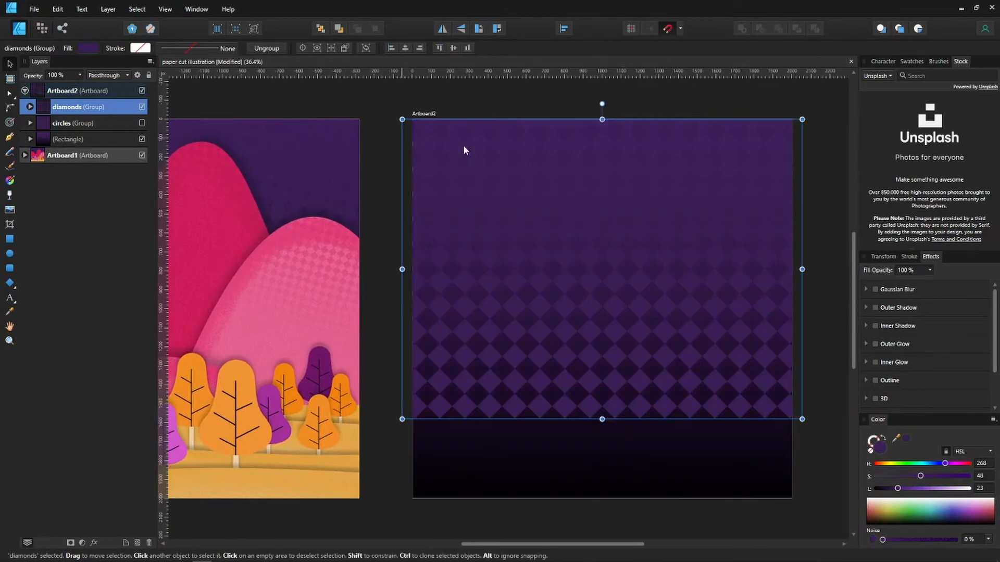
pyautogui.moveTo(577, 243); pyautogui.dragTo(557, 252)
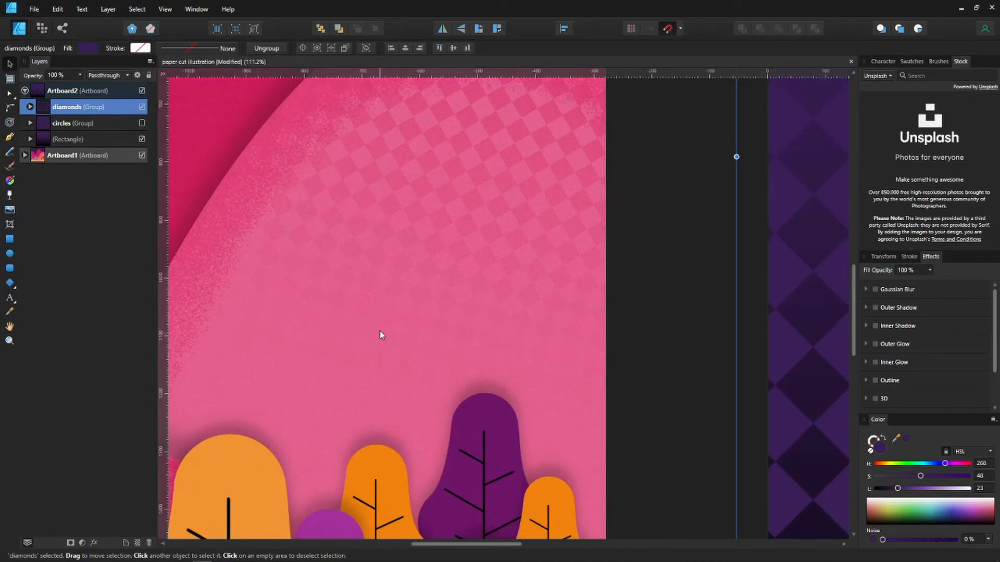
pyautogui.scroll(-4, 756, 223)
pyautogui.moveTo(757, 223); pyautogui.dragTo(278, 300)
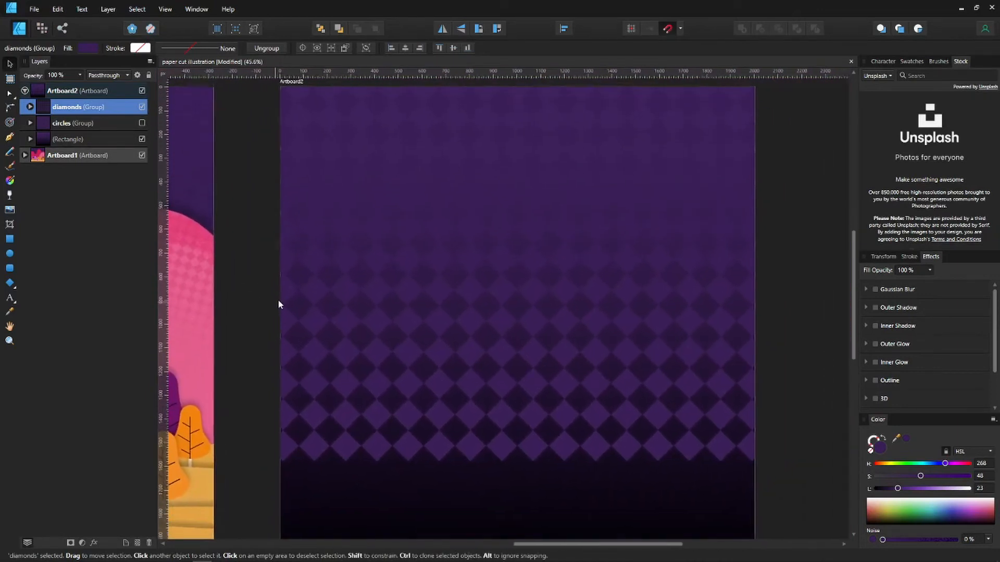
# Fade the diamonds group upward with a vertical linear transparency starting just below the pattern, replacing a first try from the top
pyautogui.click(9, 196)
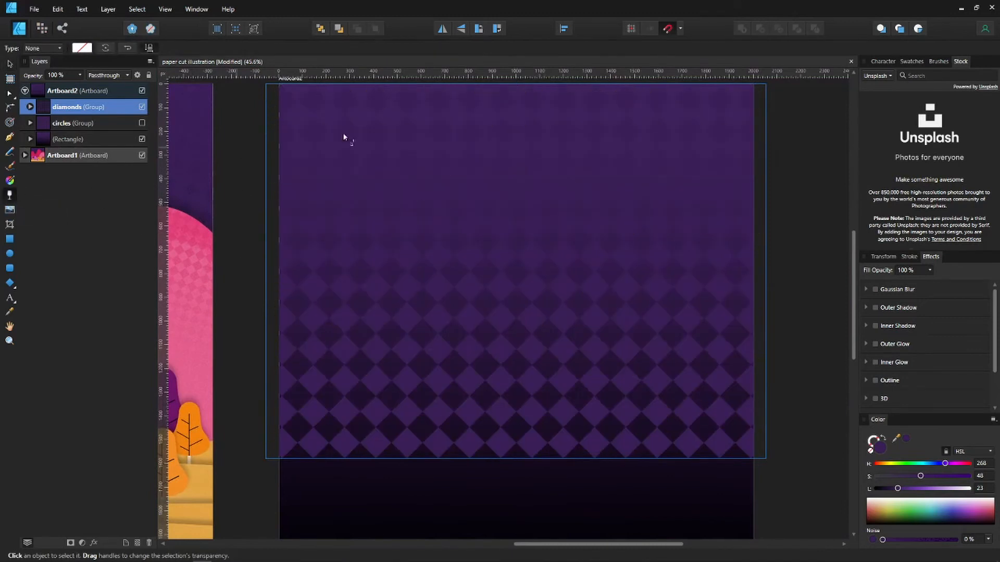
pyautogui.keyDown('ctrl'); pyautogui.scroll(-2, 508, 139); pyautogui.keyUp('ctrl')
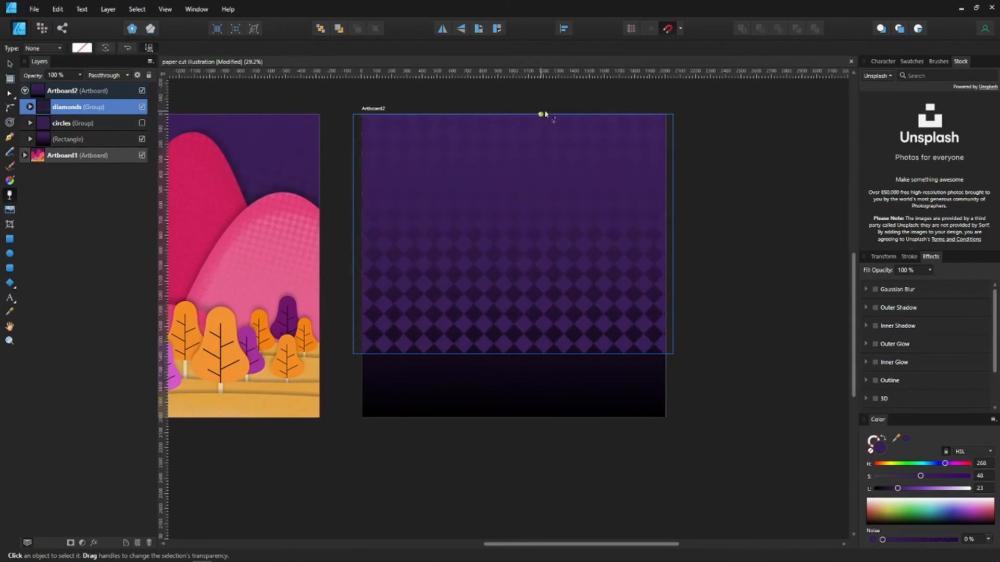
pyautogui.moveTo(513, 99); pyautogui.dragTo(509, 337)
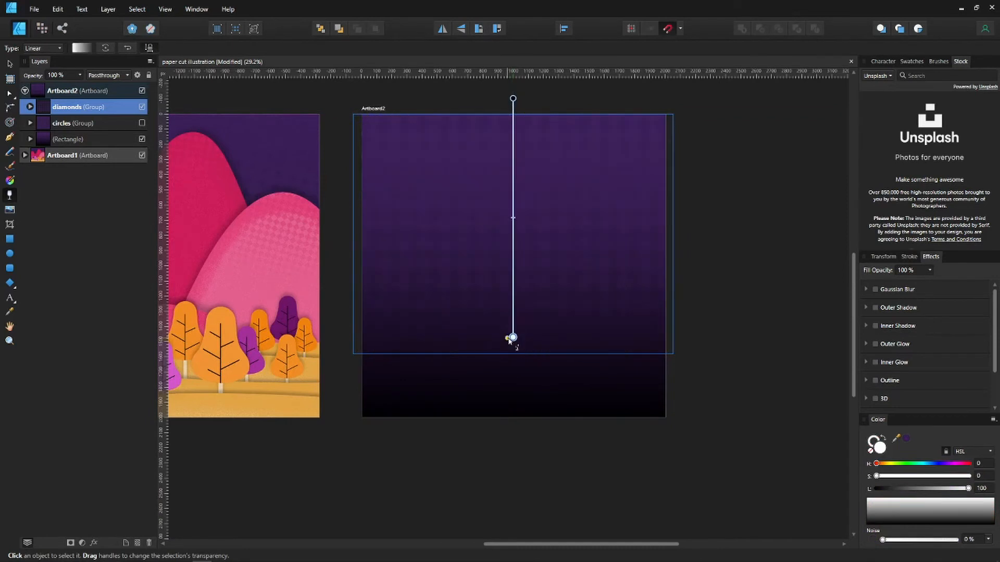
pyautogui.hotkey('ctrl', 'z')
pyautogui.moveTo(513, 374)
pyautogui.mouseDown()
pyautogui.moveTo(514, 148)
pyautogui.moveTo(515, 176)
pyautogui.mouseUp()
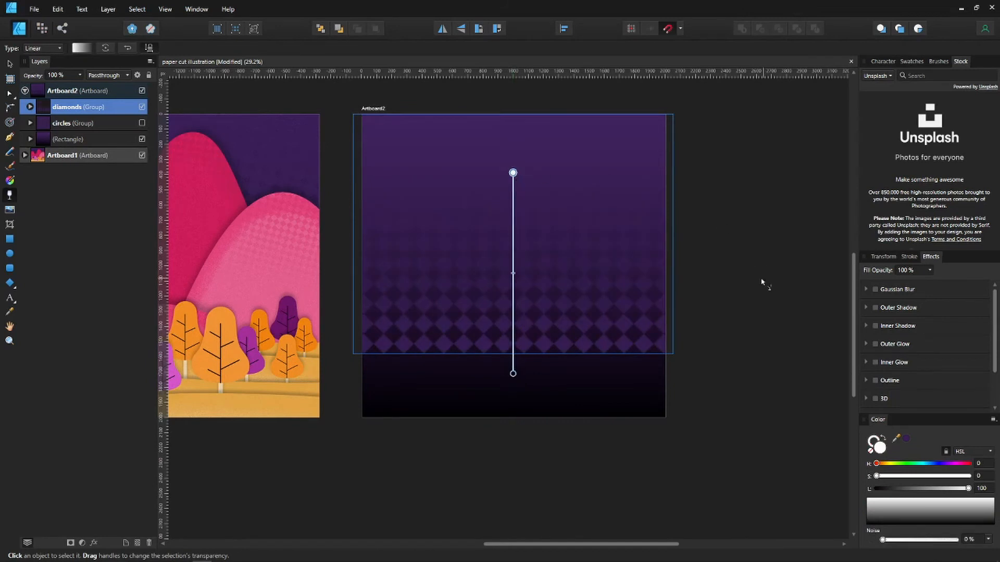
pyautogui.click(10, 67)
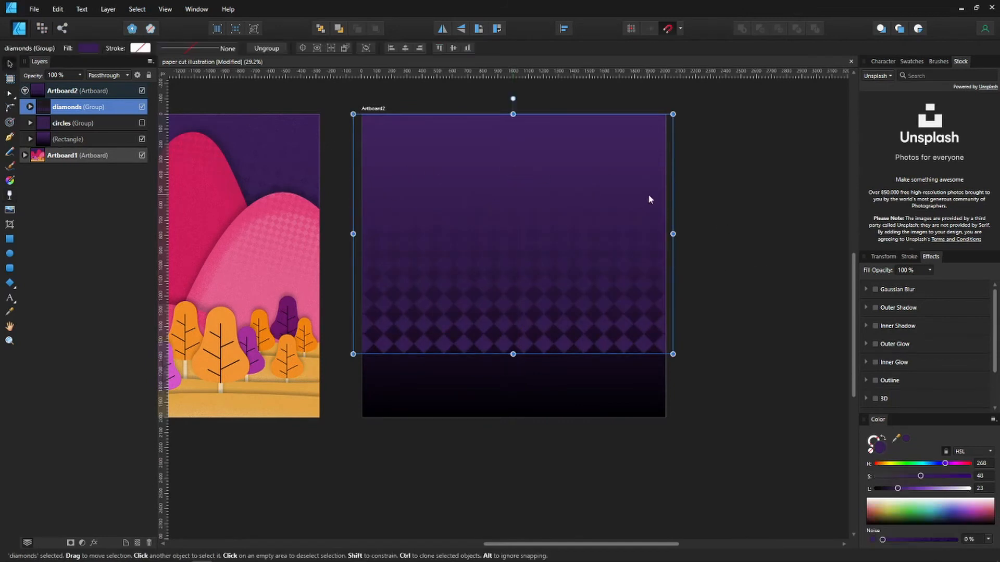
# Rotate the faded diamonds group counterclockwise to tilt the pattern diagonally, and deselect it
pyautogui.scroll(-1, 533, 205)
pyautogui.scroll(1, 530, 211)
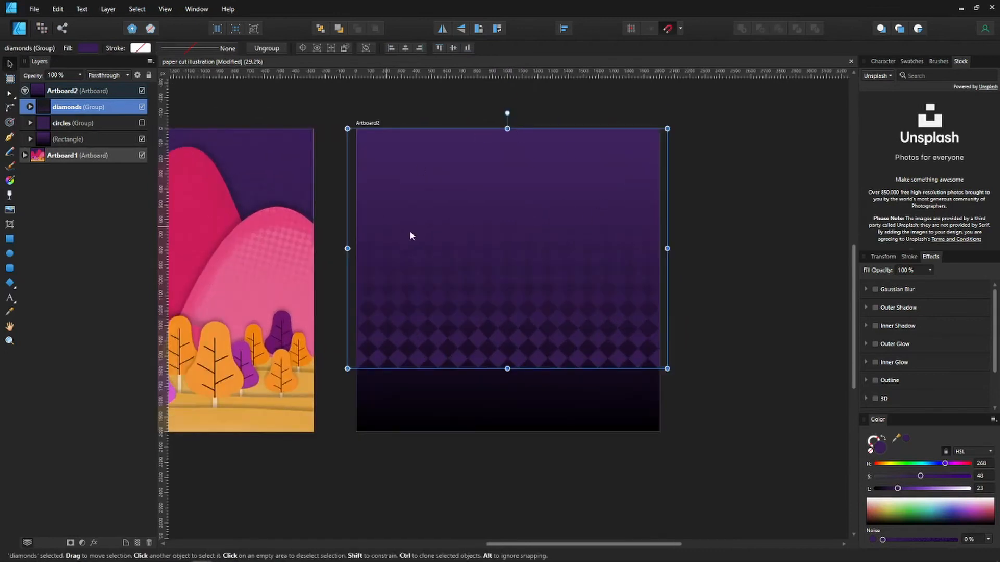
pyautogui.moveTo(507, 113); pyautogui.dragTo(447, 144)
pyautogui.hotkey('ctrl', 'd')
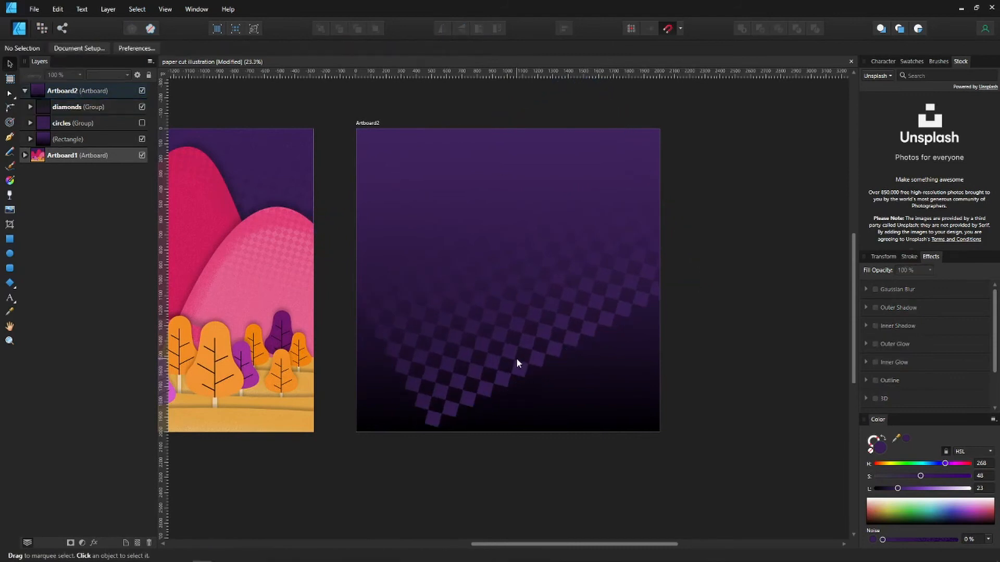
pyautogui.scroll(-2, 517, 358)
pyautogui.scroll(2, 517, 358)
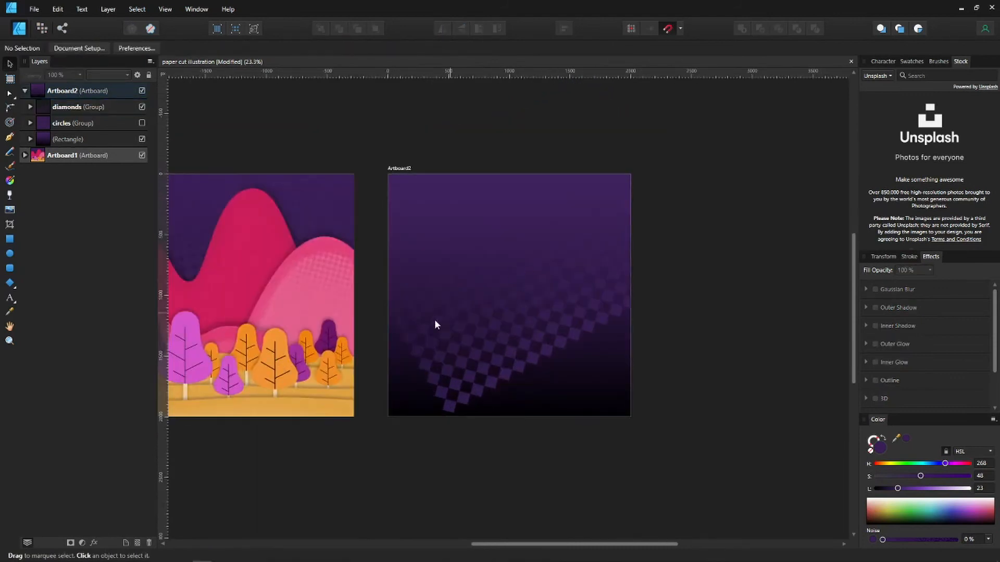
# Find the pattern group nested in Artboard1's light pink hill and try moving it out of the hill's curve
pyautogui.scroll(3, 484, 282)
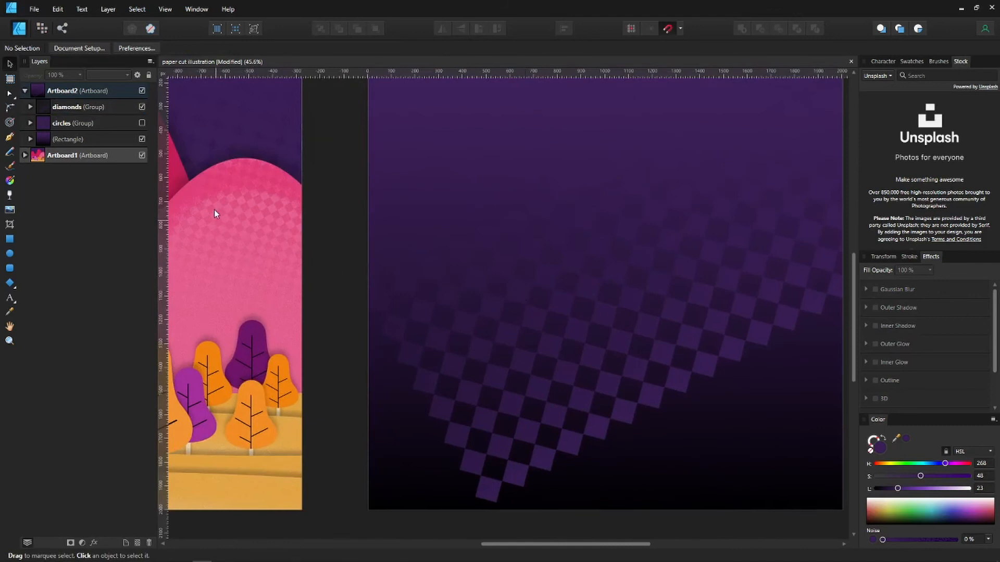
pyautogui.scroll(2, 527, 256)
pyautogui.click(451, 308)
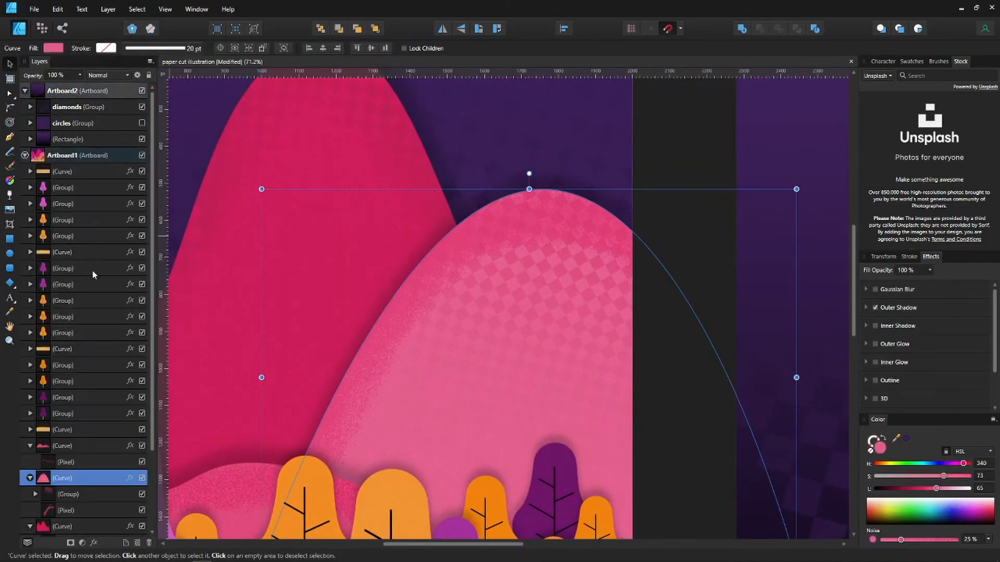
pyautogui.scroll(-1, 45, 464)
pyautogui.click(55, 449)
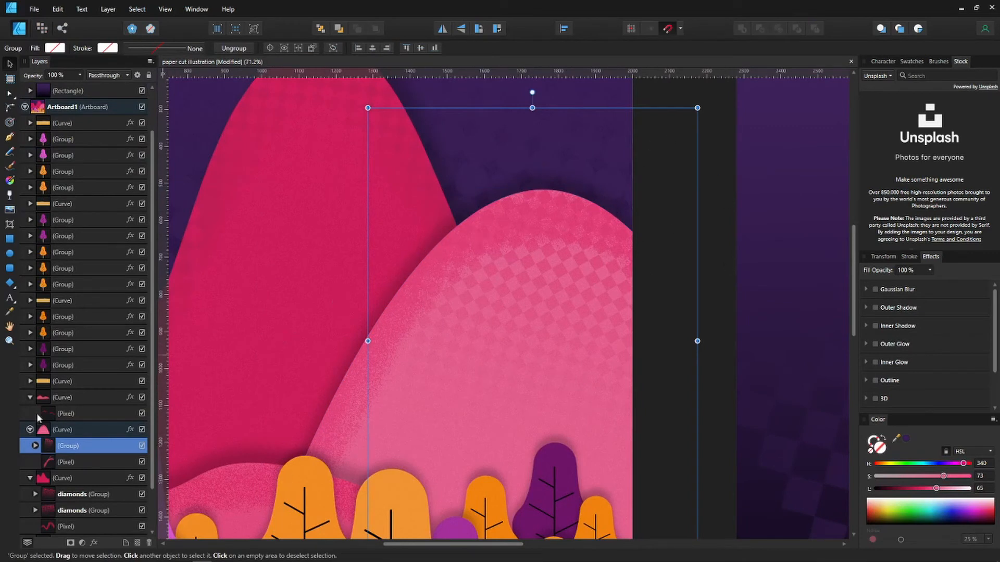
pyautogui.moveTo(51, 444)
pyautogui.mouseDown()
pyautogui.moveTo(40, 426)
pyautogui.moveTo(44, 451)
pyautogui.mouseUp()
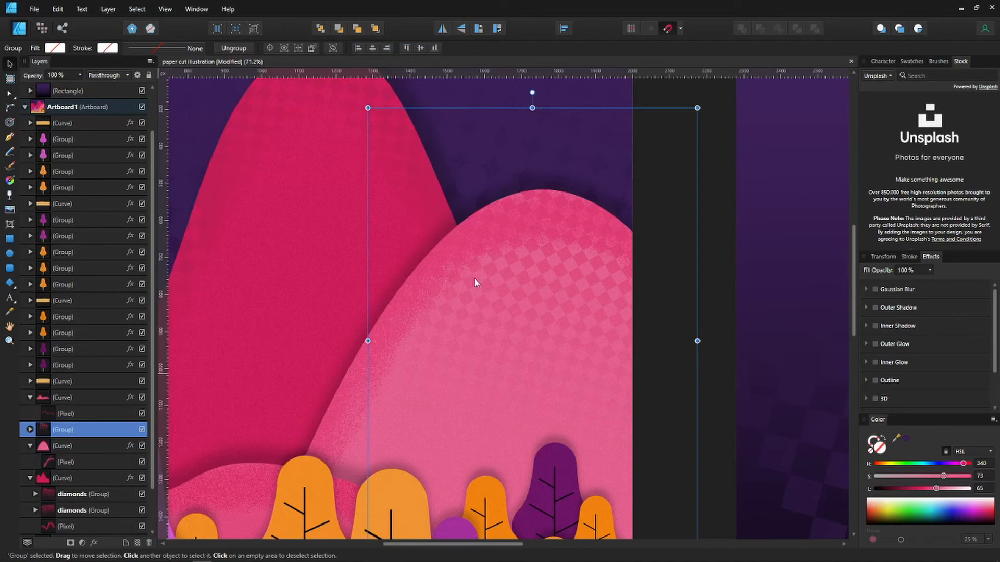
# Select the tilted diamonds group on Artboard2 and rotate it back upright
pyautogui.scroll(-4, 545, 265)
pyautogui.moveTo(544, 266); pyautogui.dragTo(474, 222)
pyautogui.scroll(-1, 474, 222)
pyautogui.click(599, 226)
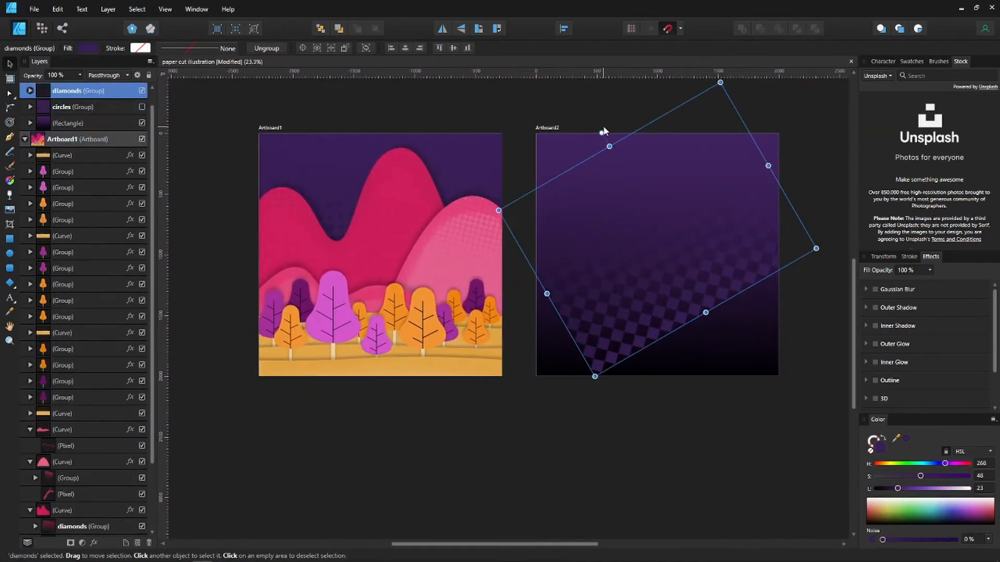
pyautogui.moveTo(603, 133); pyautogui.dragTo(654, 153)
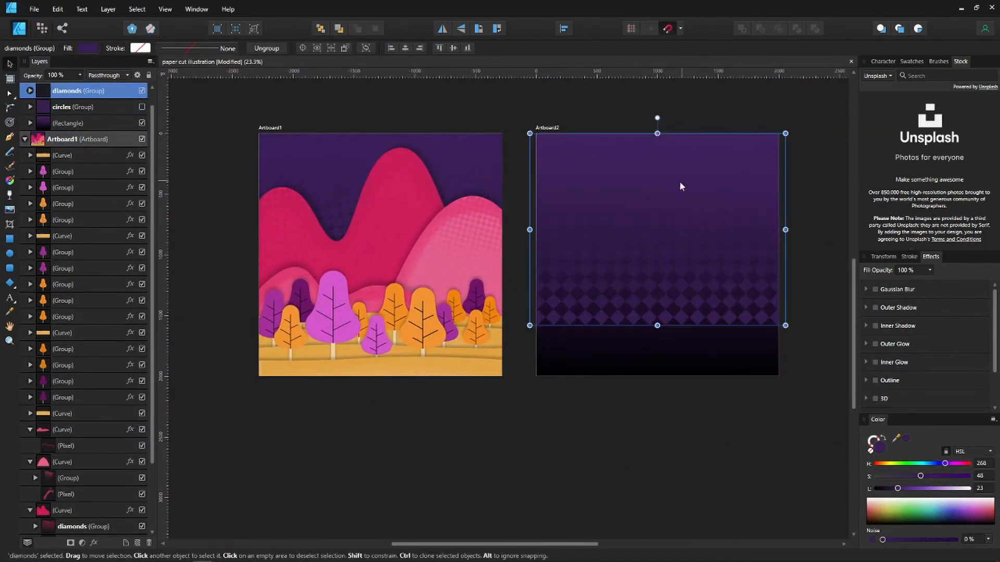
# Try deleting the lower stop of the diamonds group's transparency gradient, and undo the deletion
pyautogui.moveTo(681, 184); pyautogui.dragTo(504, 187)
pyautogui.click(10, 194)
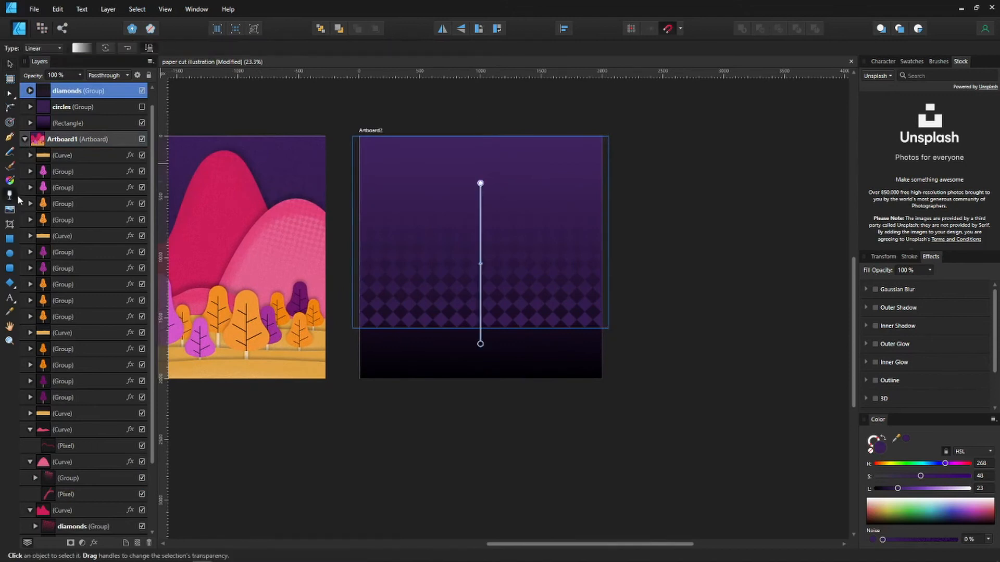
pyautogui.click(480, 344)
pyautogui.press('Delete')
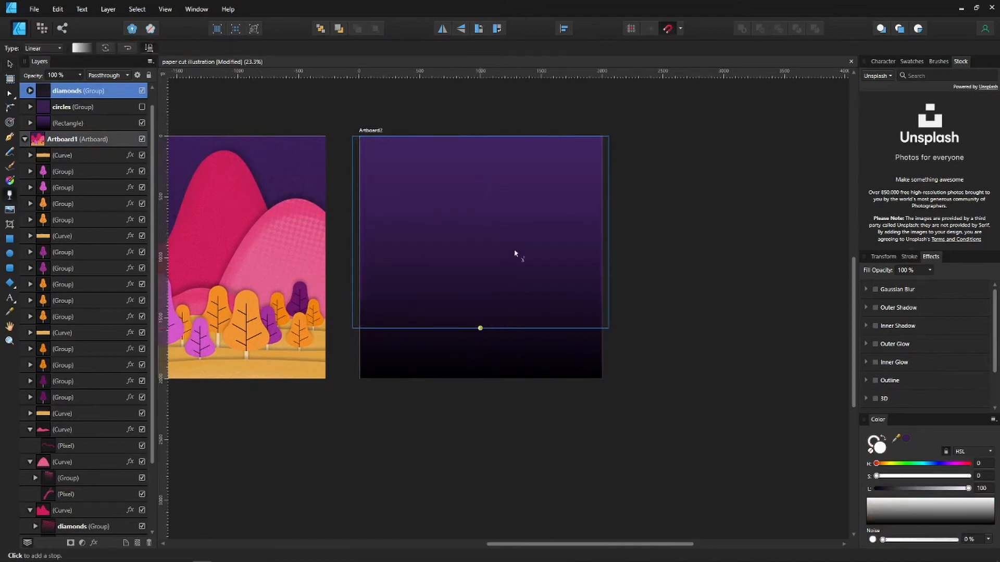
pyautogui.moveTo(474, 258); pyautogui.dragTo(475, 265)
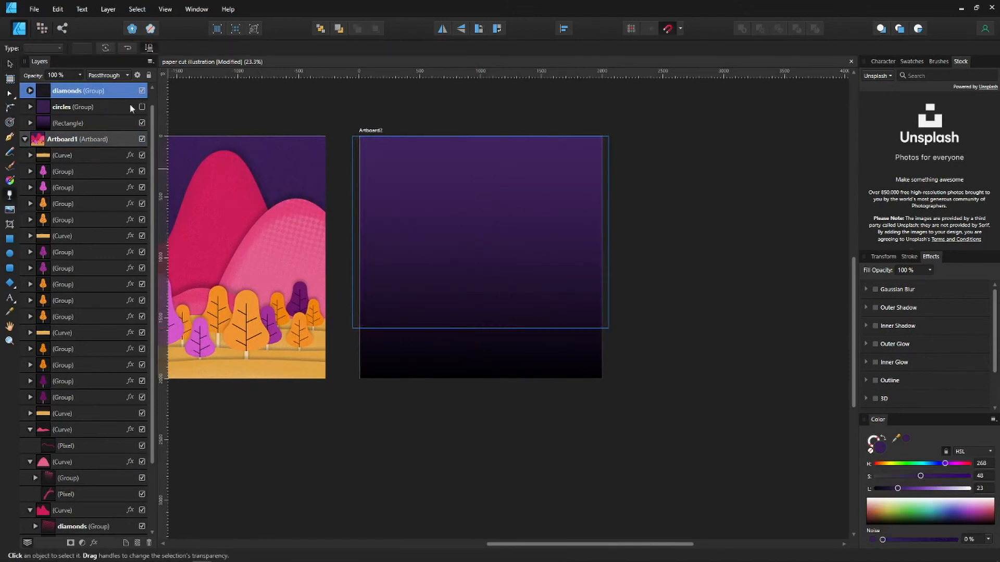
pyautogui.scroll(2, 413, 204)
pyautogui.scroll(-1, 413, 204)
pyautogui.hotkey('ctrl', 'z')
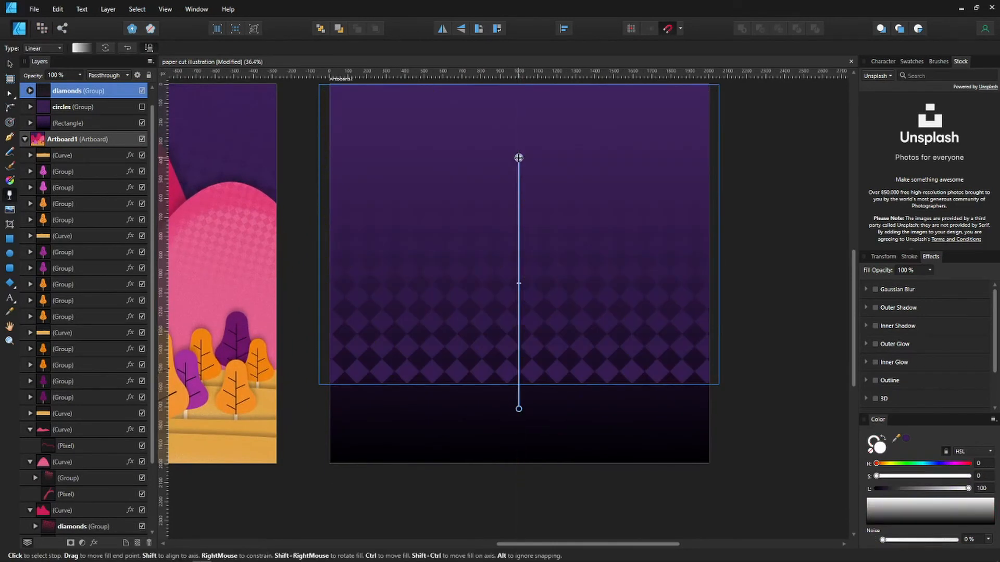
# Remove the linear transparency from the diamonds group and keep the group selected on Artboard2
pyautogui.click(465, 150)
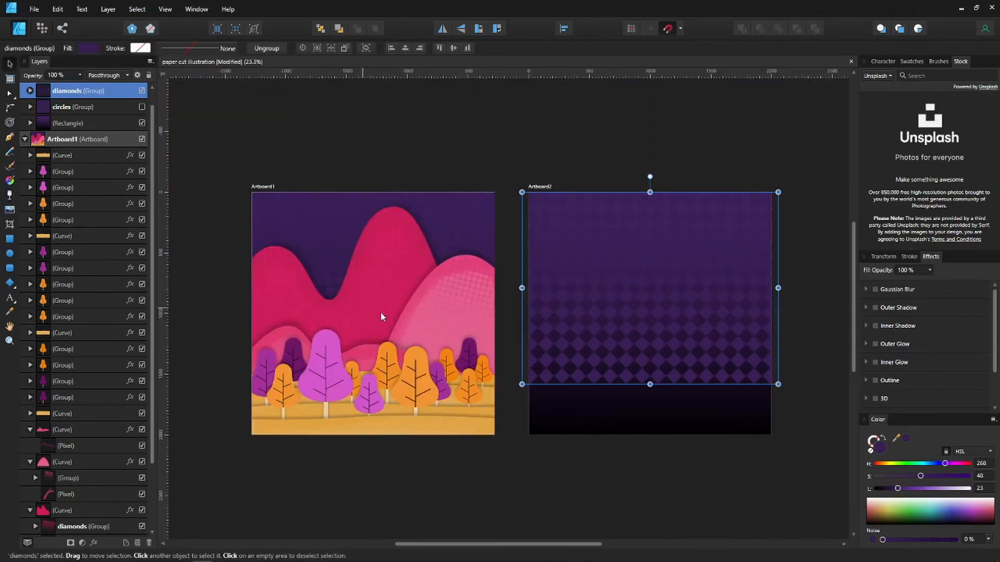
pyautogui.hotkey('ctrl', '+')
pyautogui.moveTo(404, 325); pyautogui.dragTo(230, 323)
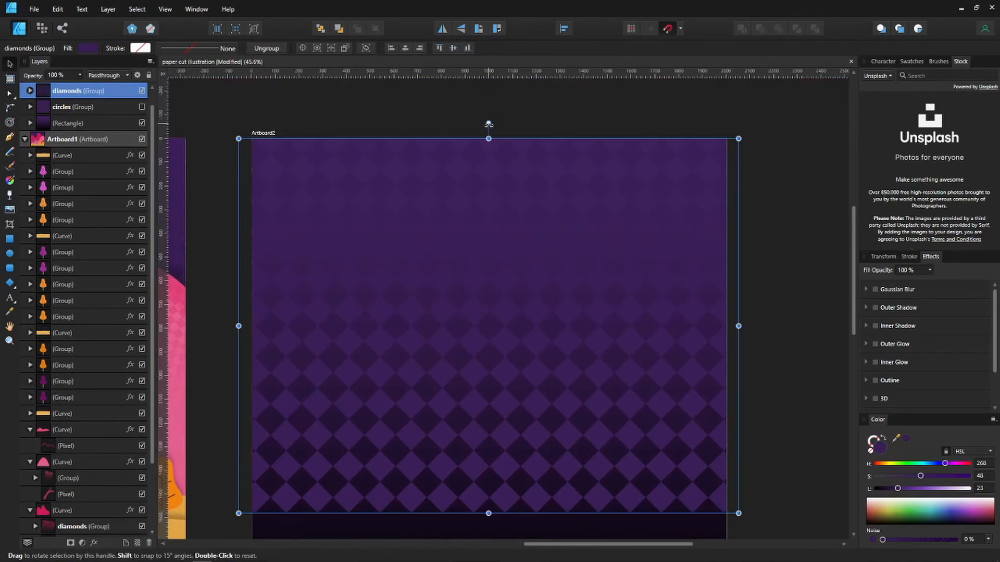
# Examine the pink hills and the row of trees on Artboard1
pyautogui.moveTo(432, 207); pyautogui.dragTo(739, 159)
pyautogui.scroll(2, 527, 180)
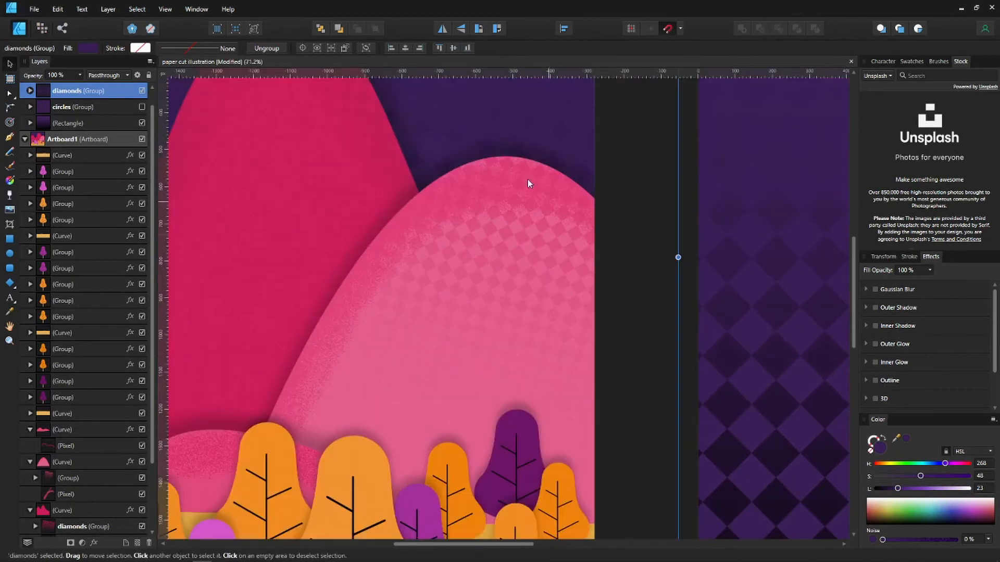
pyautogui.moveTo(456, 258); pyautogui.dragTo(652, 191)
pyautogui.scroll(-3, 651, 191)
pyautogui.scroll(2, 652, 190)
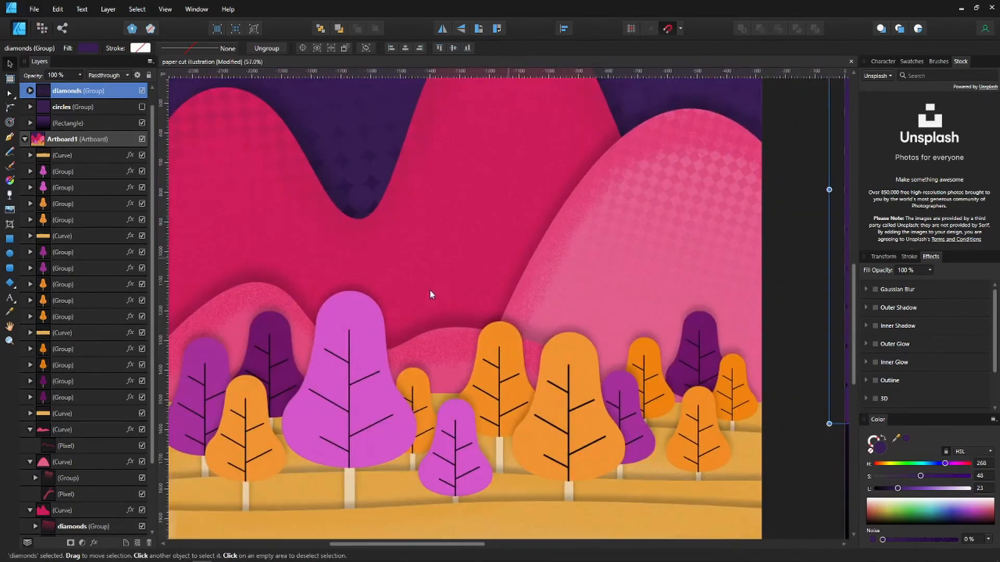
pyautogui.scroll(2, 340, 318)
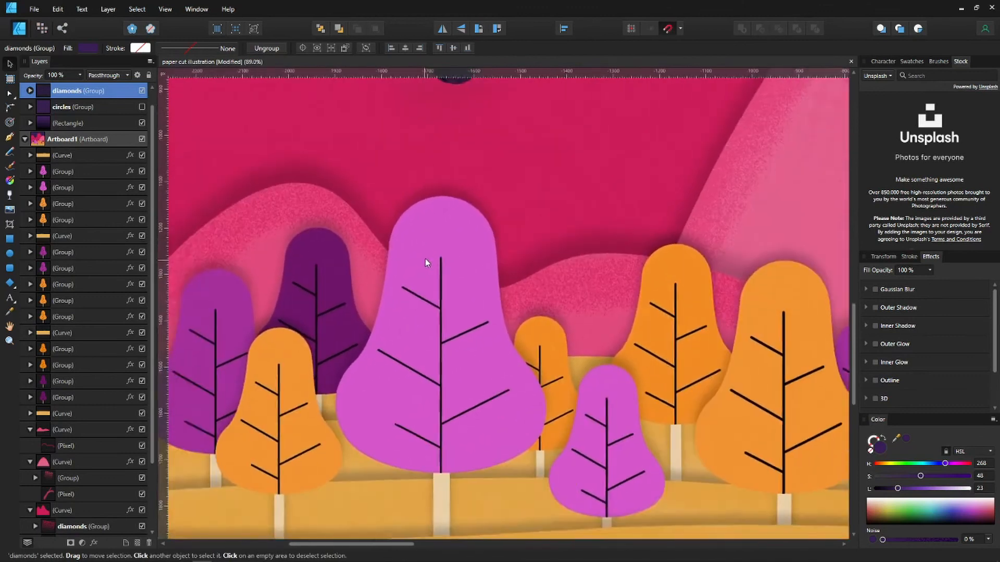
# Draw a pink circle (H 323, S 85, L 59) on Artboard2 and copy it below as a wider ellipse
pyautogui.click(11, 254)
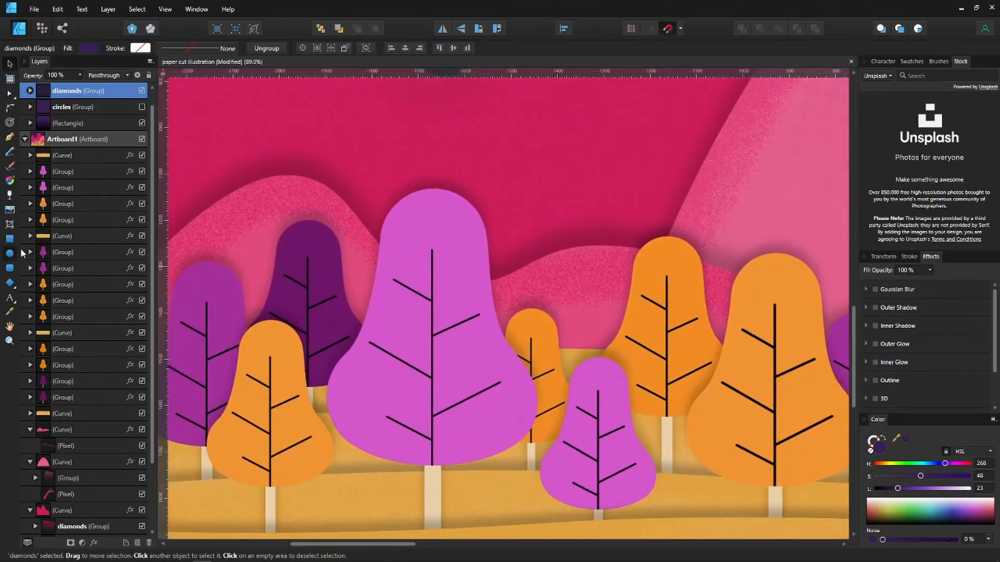
pyautogui.scroll(-3, 601, 169)
pyautogui.moveTo(601, 169); pyautogui.dragTo(69, 280)
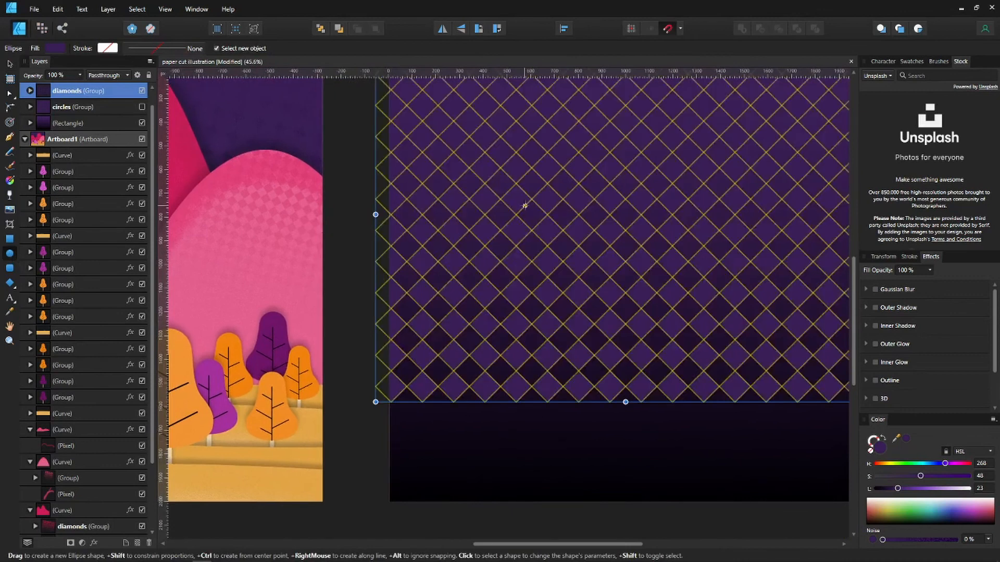
pyautogui.moveTo(469, 199); pyautogui.dragTo(572, 255)
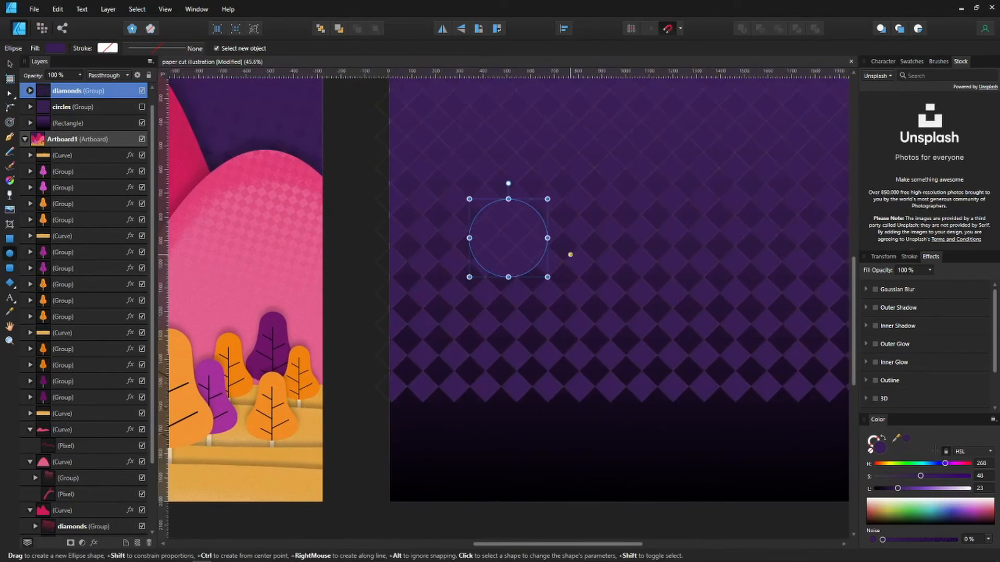
pyautogui.moveTo(945, 464); pyautogui.dragTo(931, 488)
pyautogui.press('v')
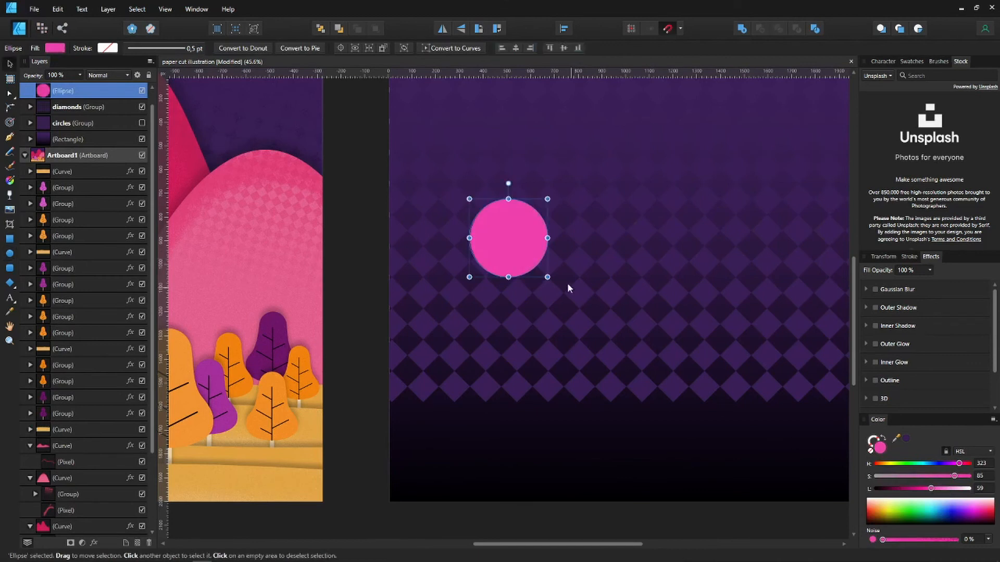
pyautogui.moveTo(505, 239)
pyautogui.mouseDown()
pyautogui.moveTo(495, 373)
pyautogui.moveTo(614, 363)
pyautogui.moveTo(597, 357)
pyautogui.mouseUp()
pyautogui.moveTo(554, 356); pyautogui.dragTo(531, 358)
# Draw a closed Pen curve joining the sides of the circle to the sides of the wide ellipse, forming the tree crown's body
pyautogui.click(10, 138)
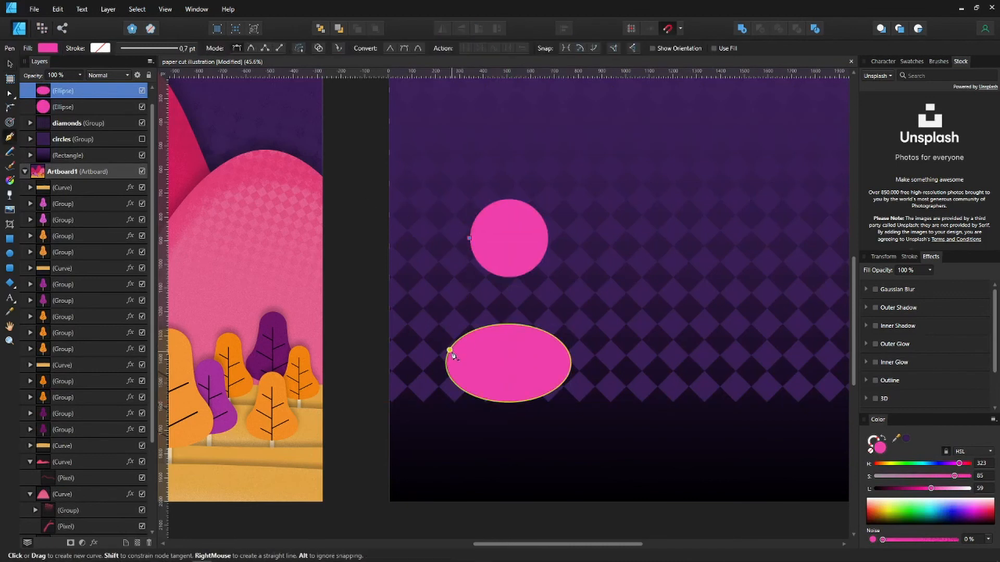
pyautogui.moveTo(449, 350); pyautogui.dragTo(431, 380)
pyautogui.moveTo(547, 363); pyautogui.dragTo(567, 350)
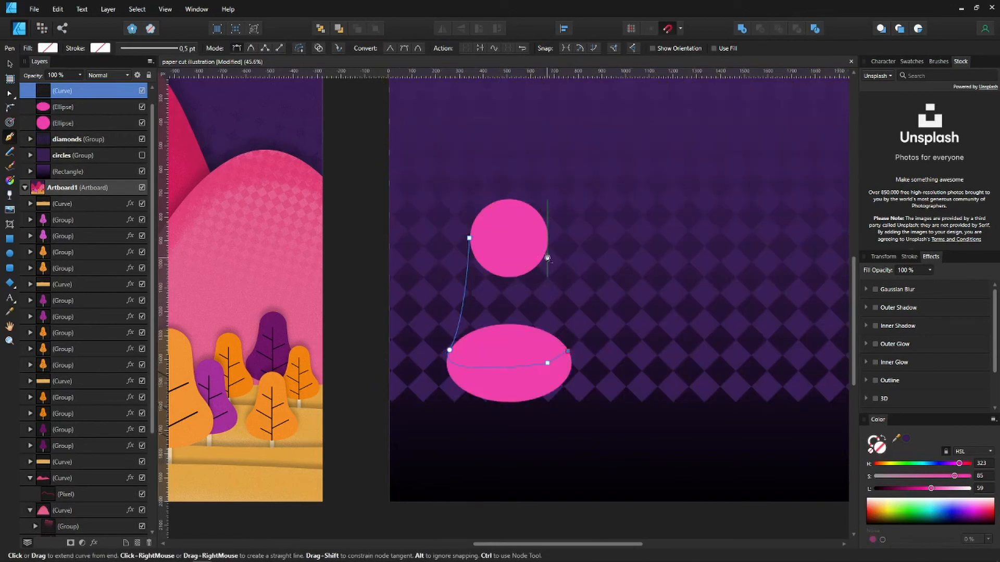
pyautogui.moveTo(547, 238); pyautogui.dragTo(546, 192)
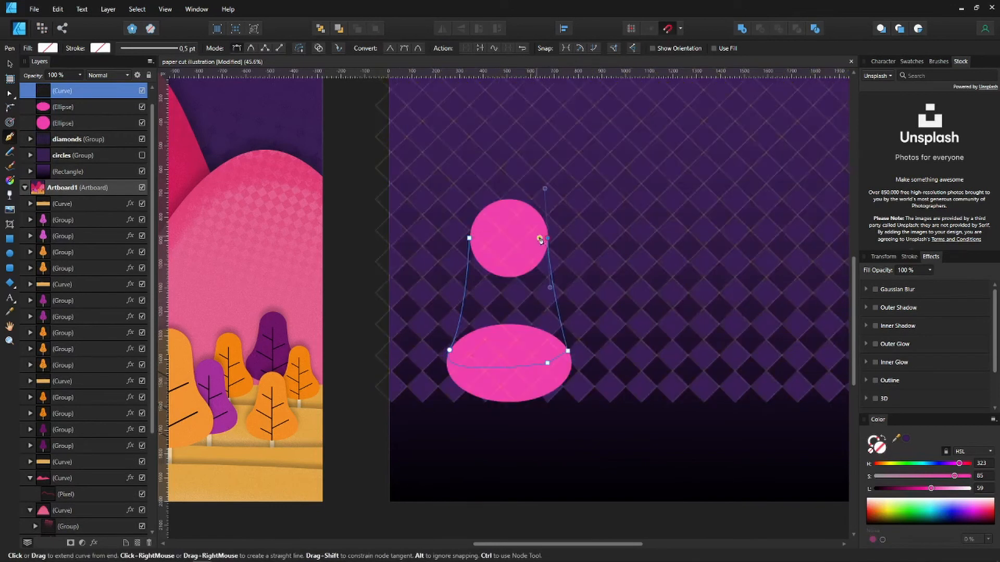
pyautogui.click(476, 239)
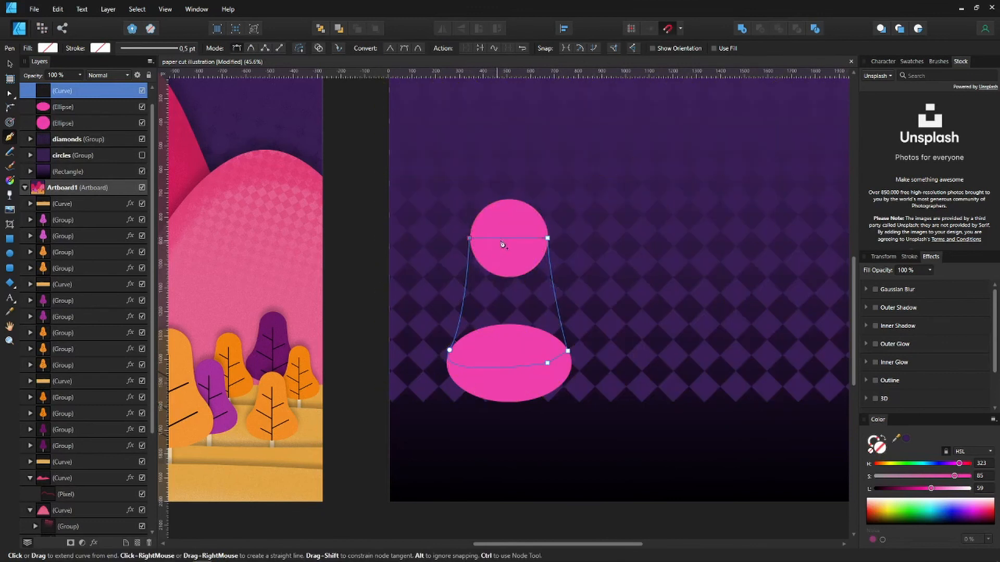
# Fill the connecting curve with the pink sampled from the circle
pyautogui.press('i')
pyautogui.click(502, 241)
pyautogui.scroll(-3, 502, 223)
pyautogui.moveTo(502, 224); pyautogui.dragTo(515, 257)
pyautogui.scroll(5, 515, 257)
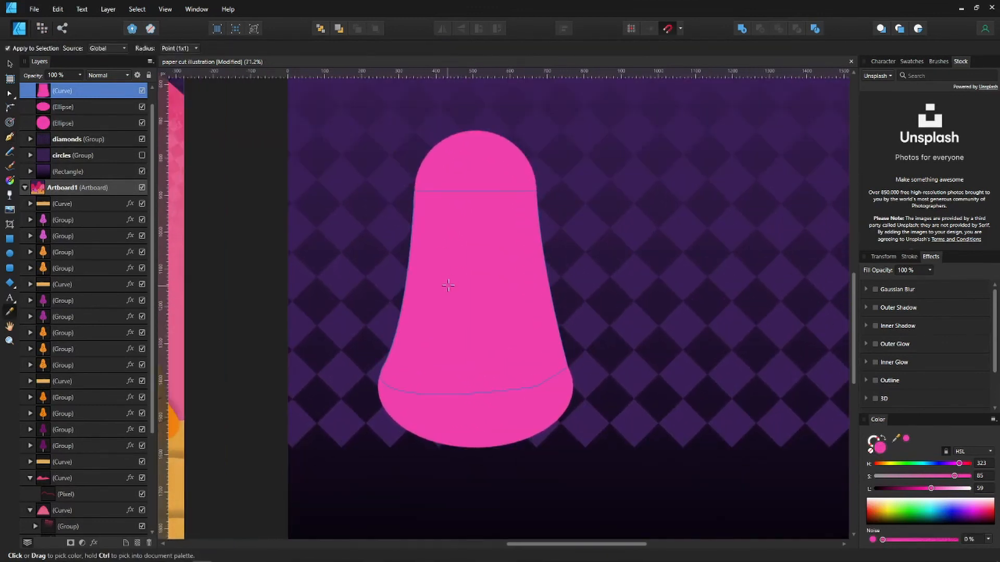
pyautogui.scroll(-3, 448, 285)
pyautogui.press('v')
pyautogui.scroll(4, 515, 283)
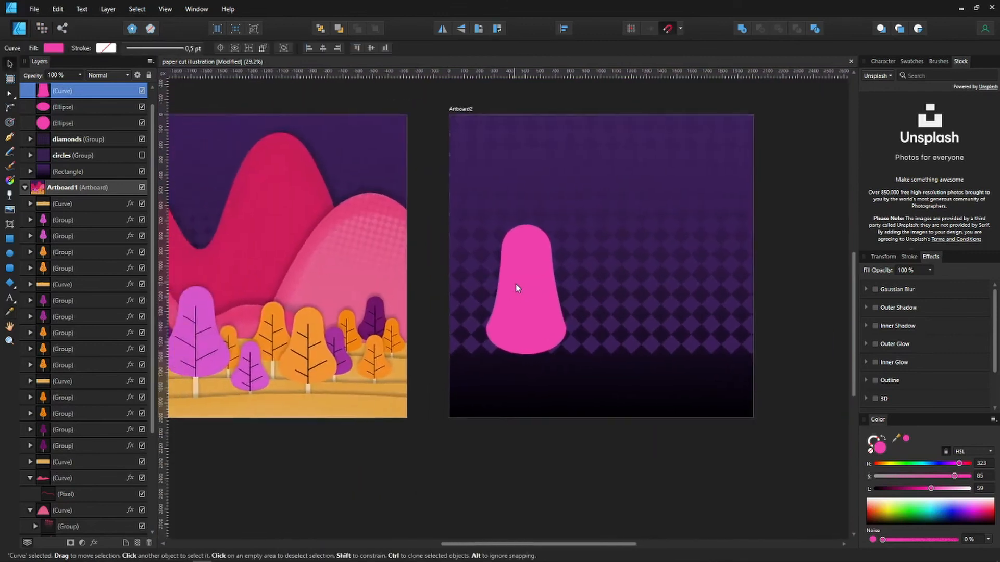
# Select the curve and both ellipses of the demo tree crown and delete them from Artboard2
pyautogui.scroll(-2, 262, 368)
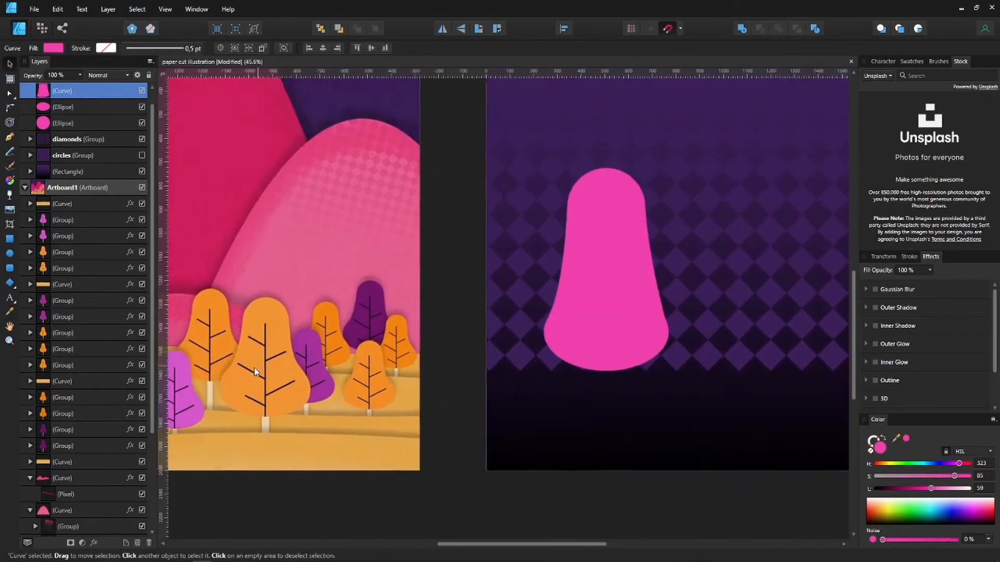
pyautogui.keyDown('shift'); pyautogui.click(576, 333); pyautogui.keyUp('shift')
pyautogui.keyDown('shift'); pyautogui.click(605, 194); pyautogui.keyUp('shift')
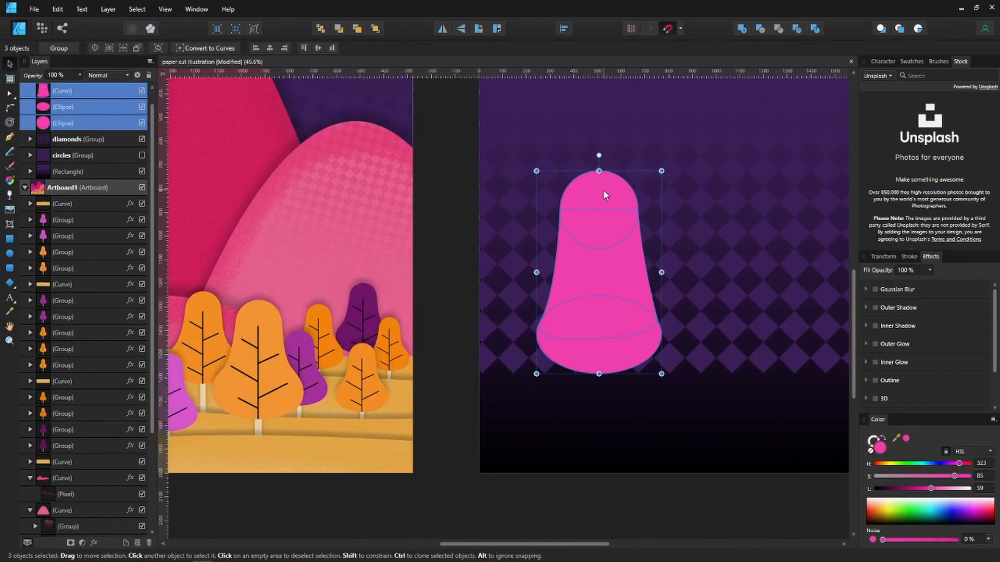
pyautogui.press('Delete')
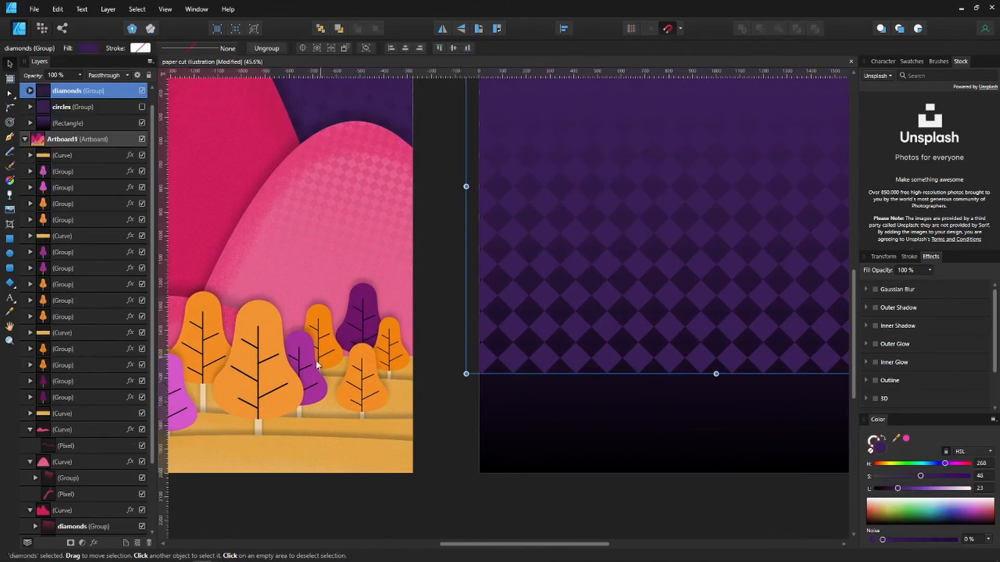
# Select the vertical centre line inside the large orange tree on Artboard1 and bring up its stroke colour
pyautogui.scroll(4, 317, 370)
pyautogui.scroll(1, 379, 329)
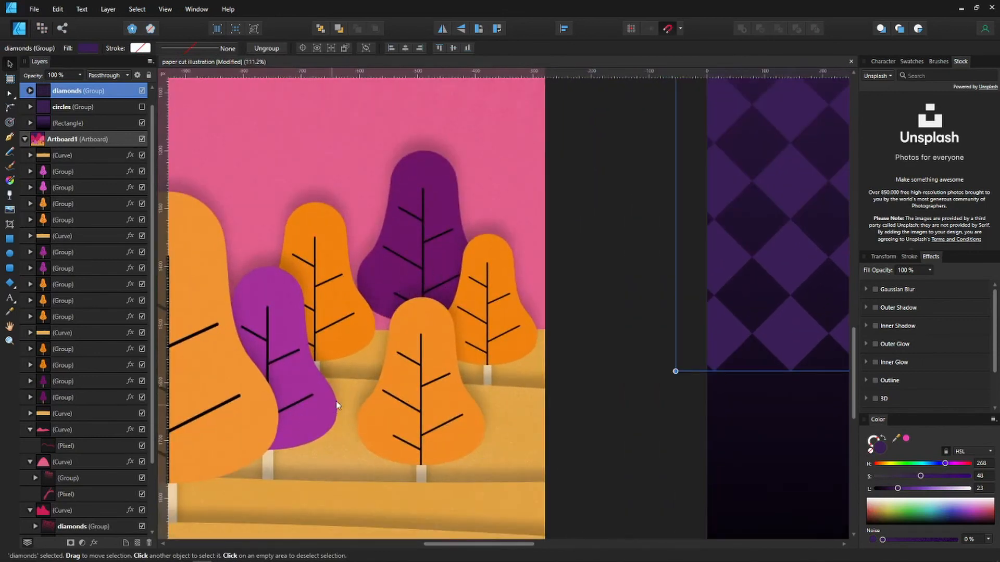
pyautogui.scroll(2, 346, 389)
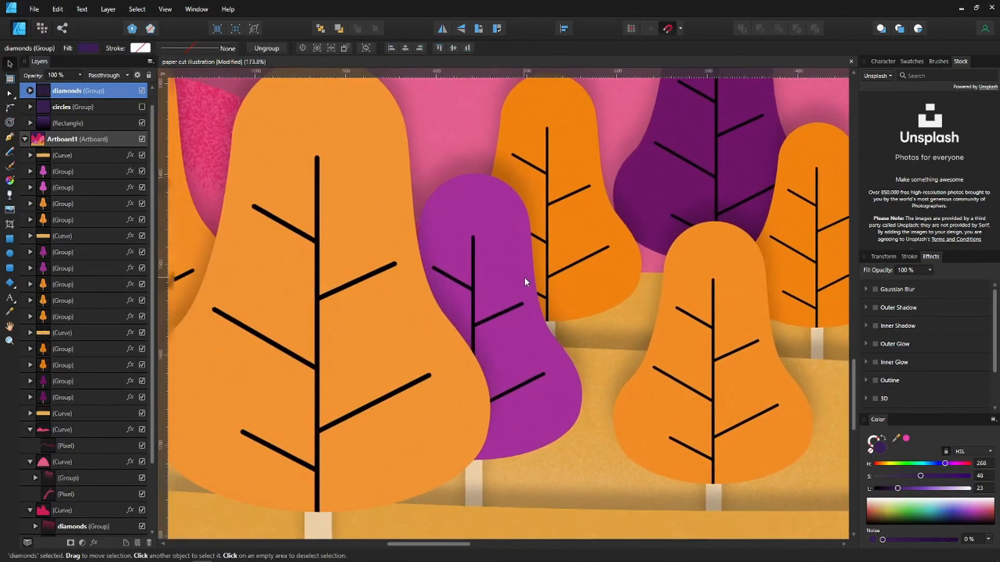
pyautogui.doubleClick(318, 283)
pyautogui.doubleClick(316, 286)
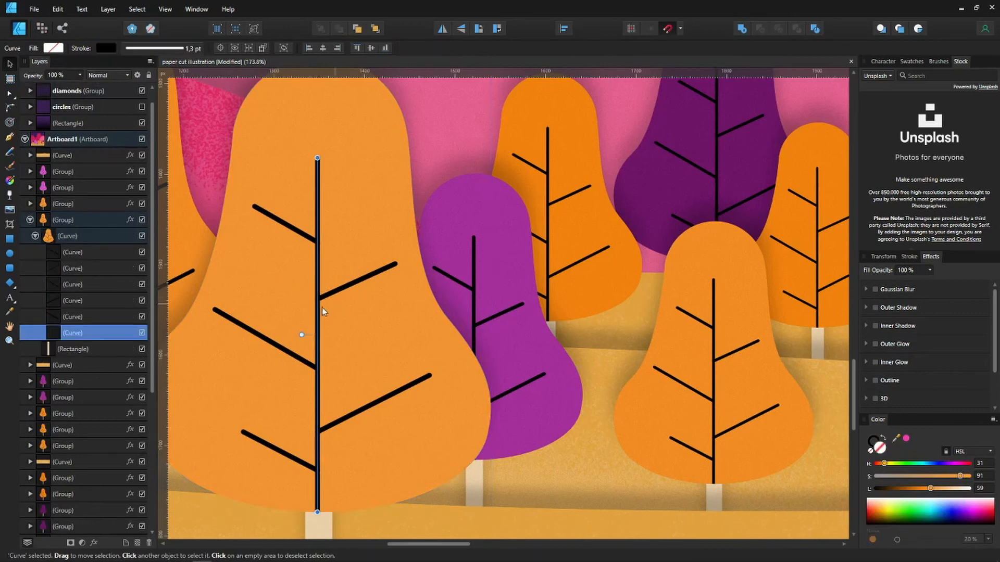
pyautogui.click(872, 444)
# Select the large orange tree's beige trunk rectangle, followed by its orange crown curve, to inspect how the tree is built
pyautogui.scroll(-6, 343, 348)
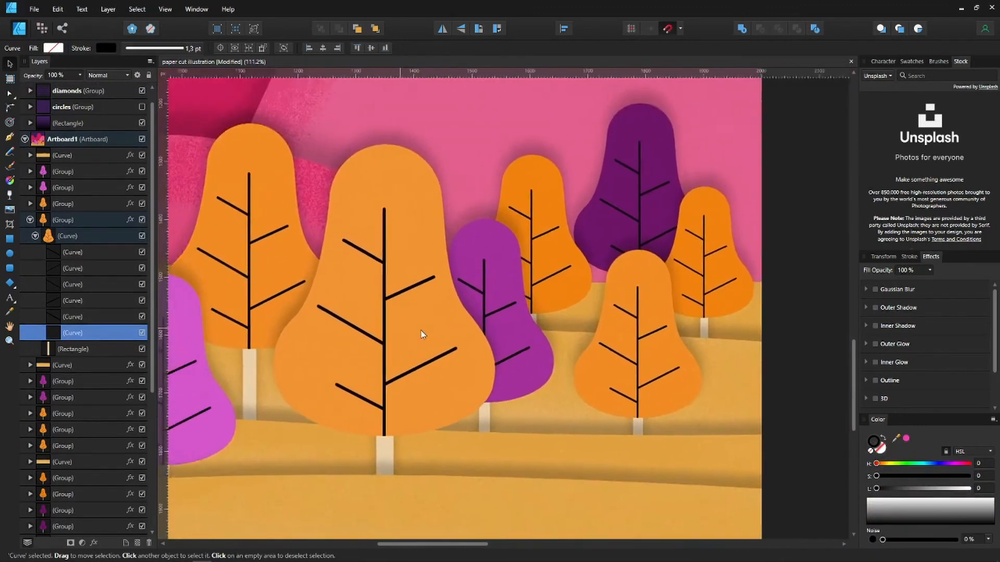
pyautogui.scroll(3, 515, 290)
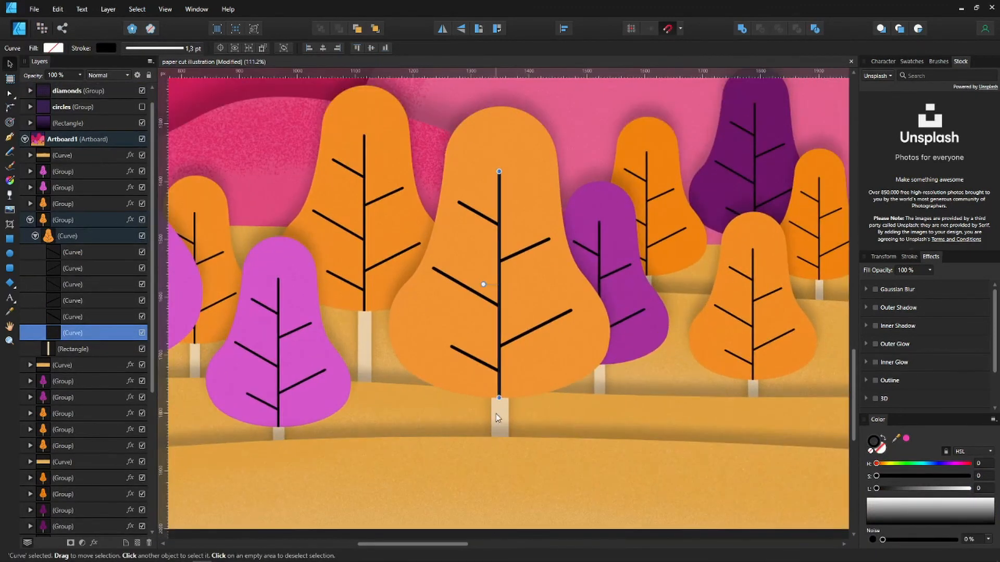
pyautogui.click(495, 414)
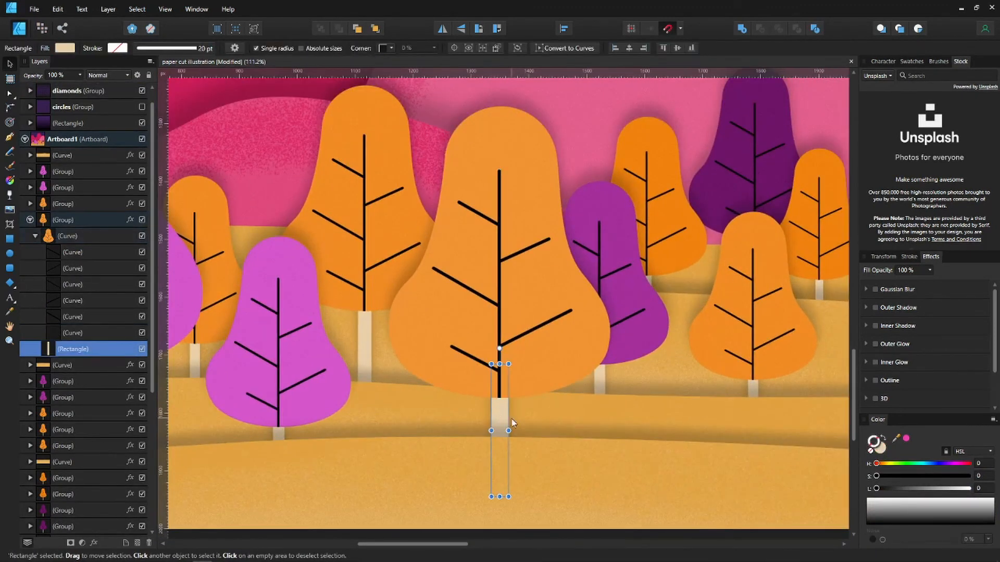
pyautogui.scroll(2, 499, 357)
pyautogui.scroll(-2, 500, 360)
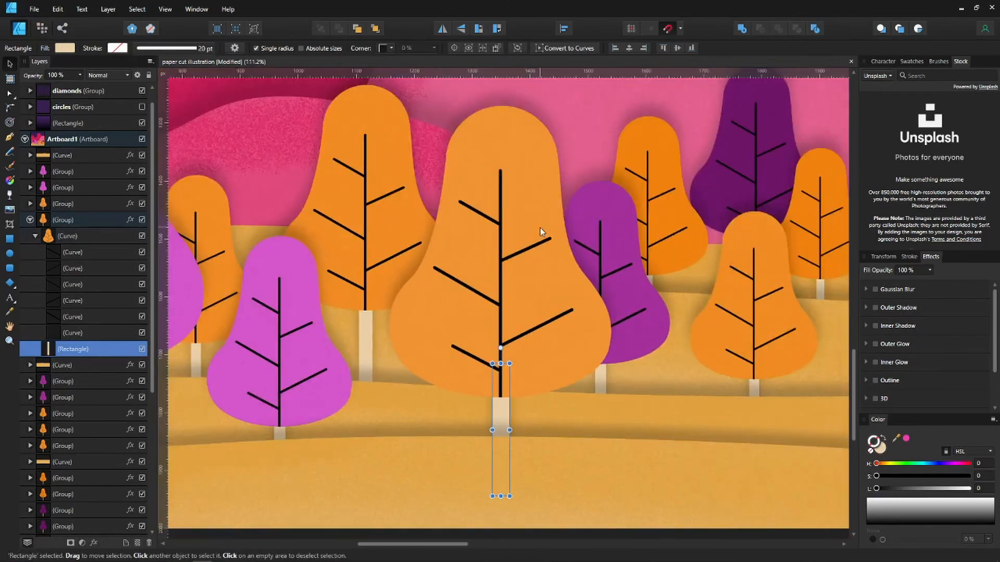
pyautogui.click(542, 283)
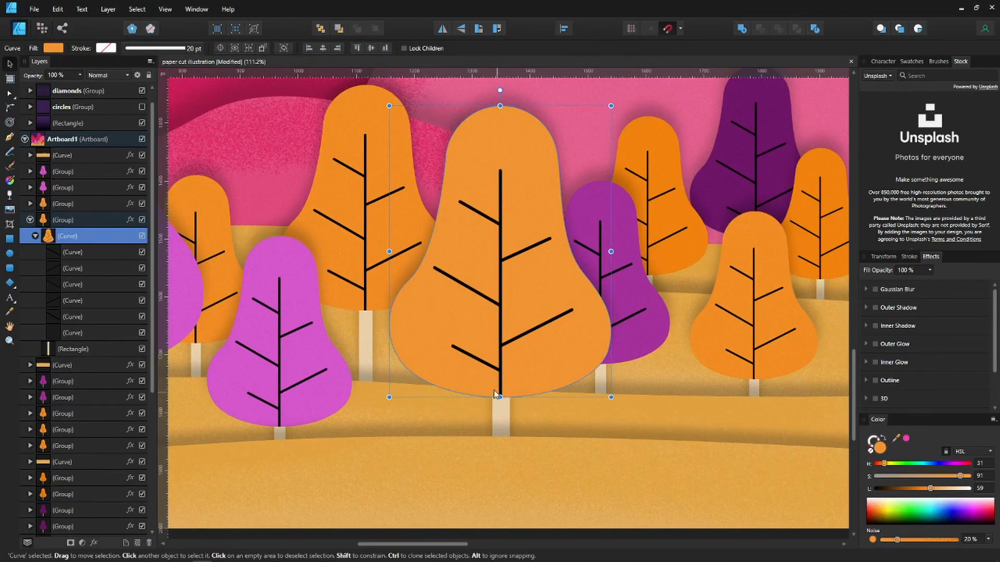
# Inspect the dark purple tree's crown curve and the large light purple tree's group by selecting each on Artboard1
pyautogui.scroll(-5, 468, 363)
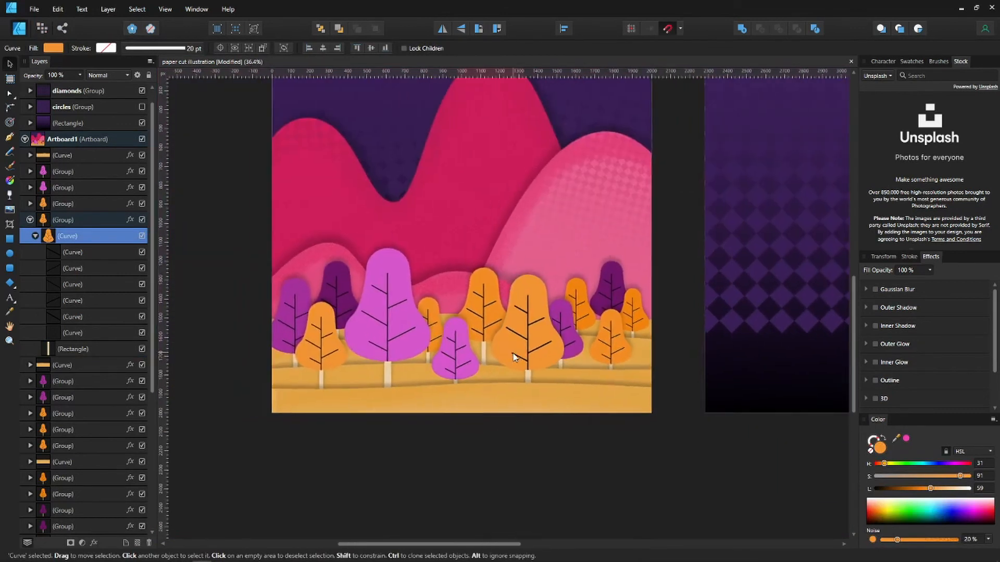
pyautogui.click(340, 446)
pyautogui.scroll(5, 342, 307)
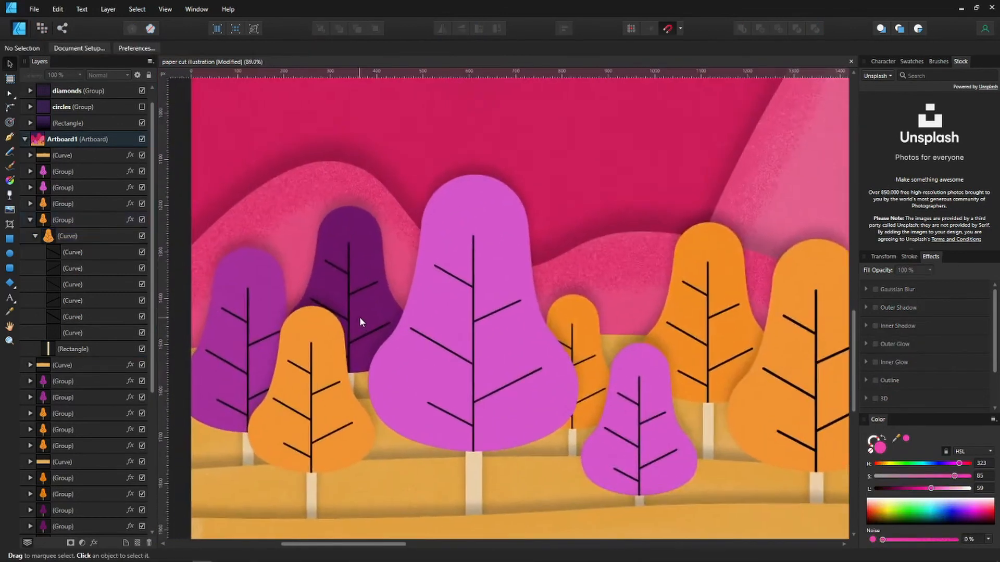
pyautogui.scroll(2, 373, 231)
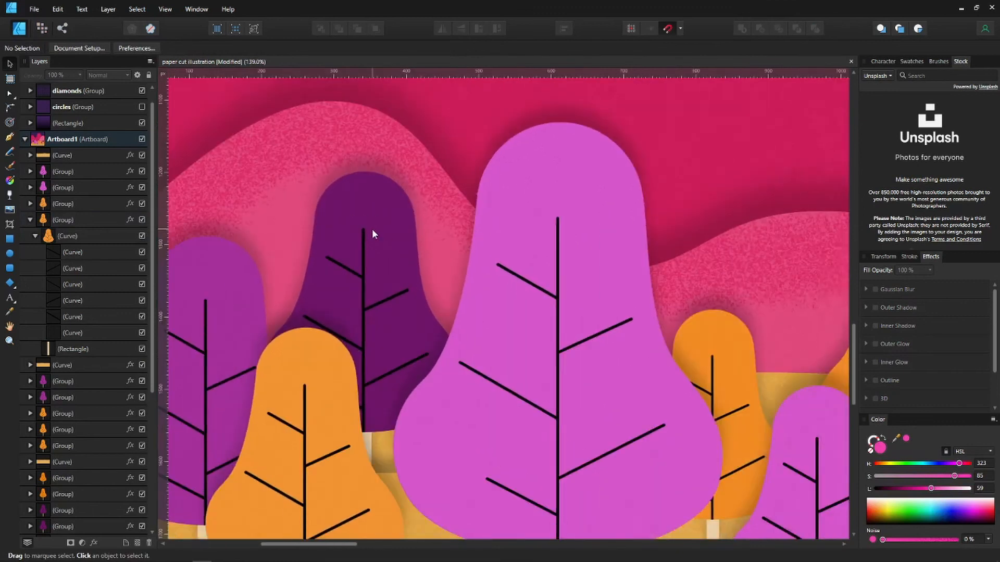
pyautogui.click(364, 212)
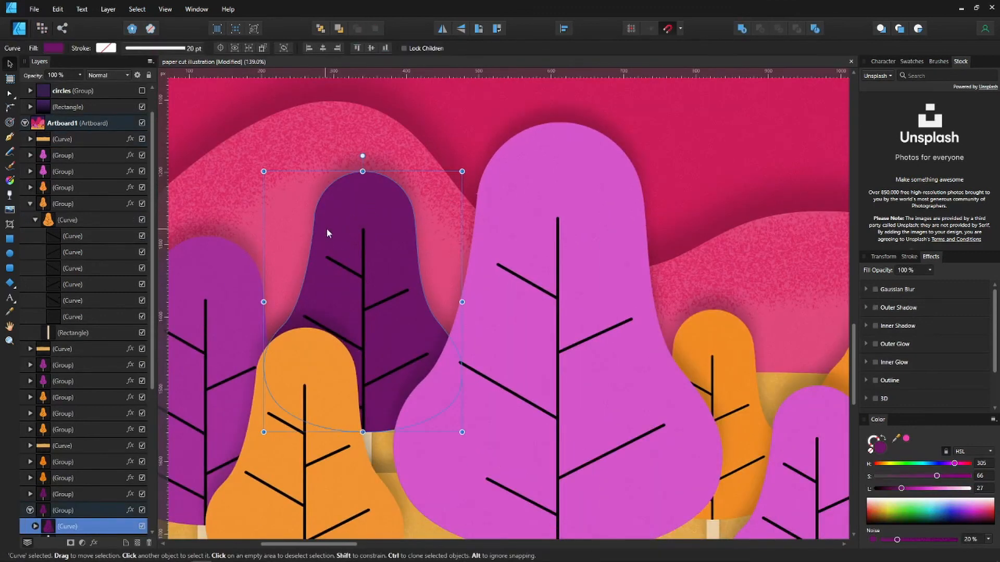
pyautogui.scroll(-1, 328, 246)
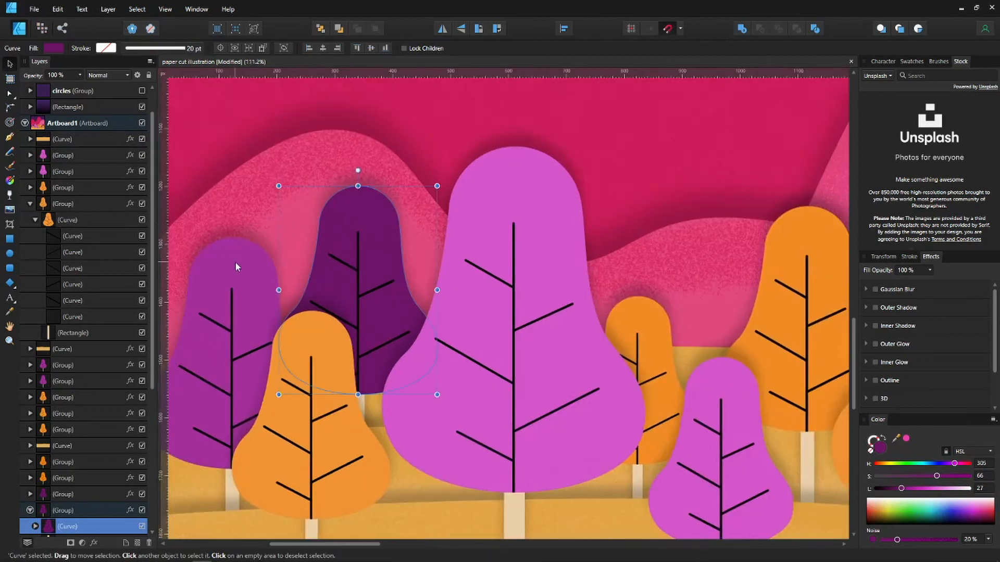
pyautogui.click(503, 221)
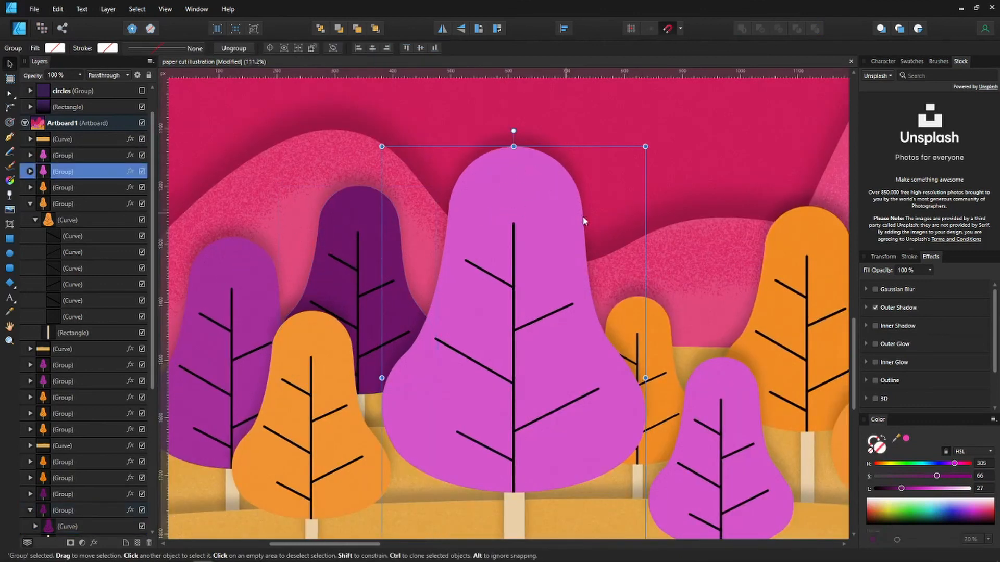
pyautogui.scroll(-2, 578, 221)
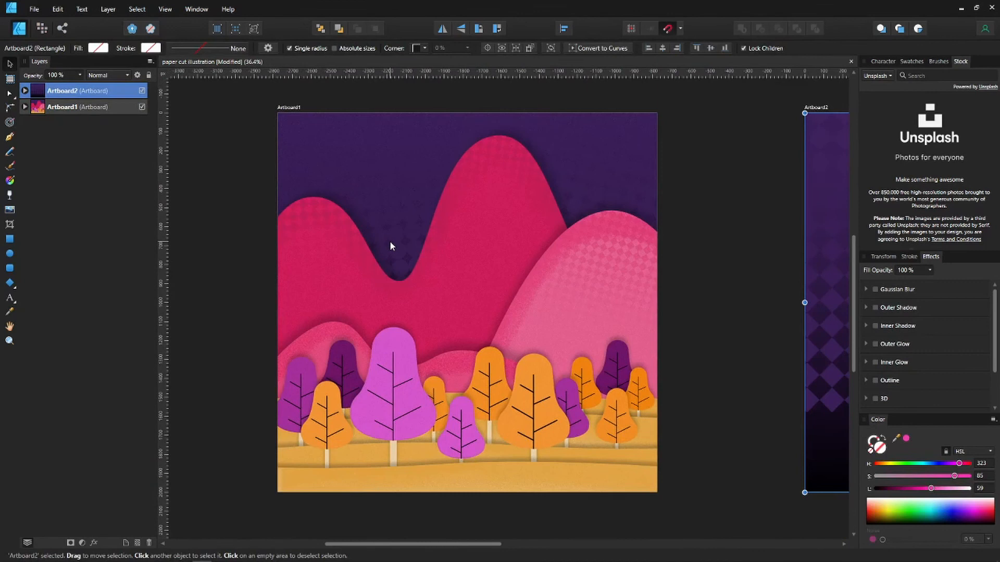